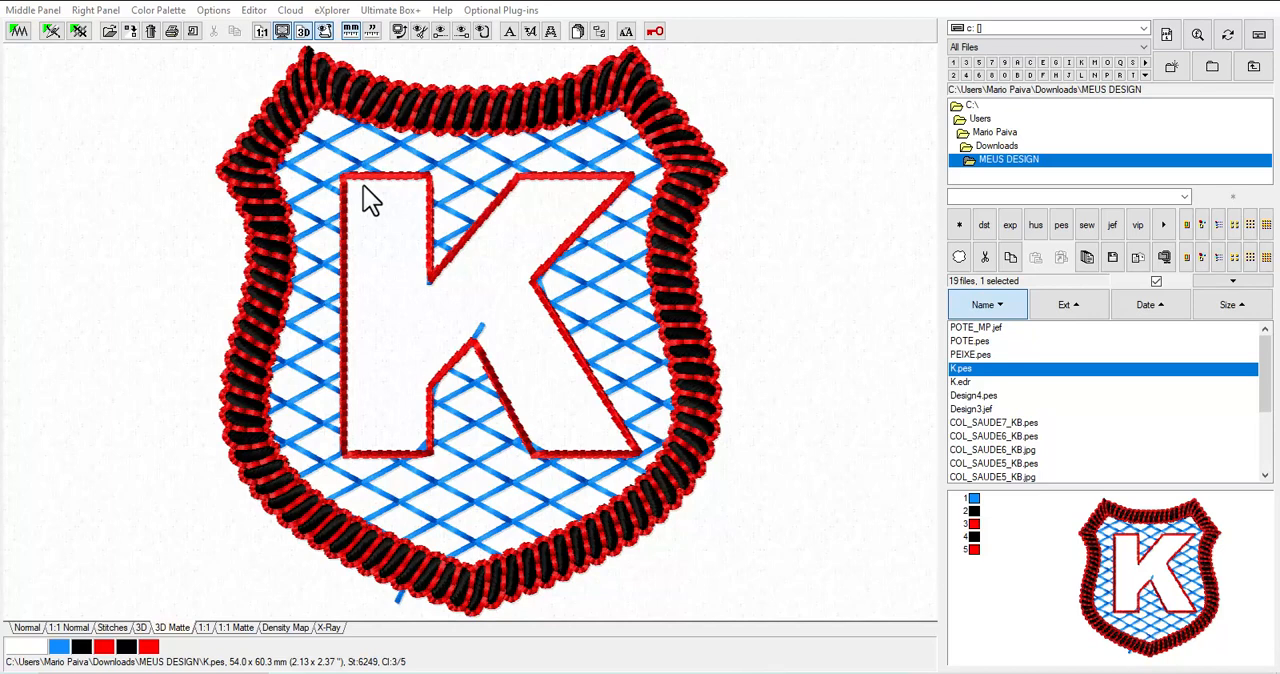
Switch from the K.pes design to the digitizing editor with an empty work area
click(51, 31)
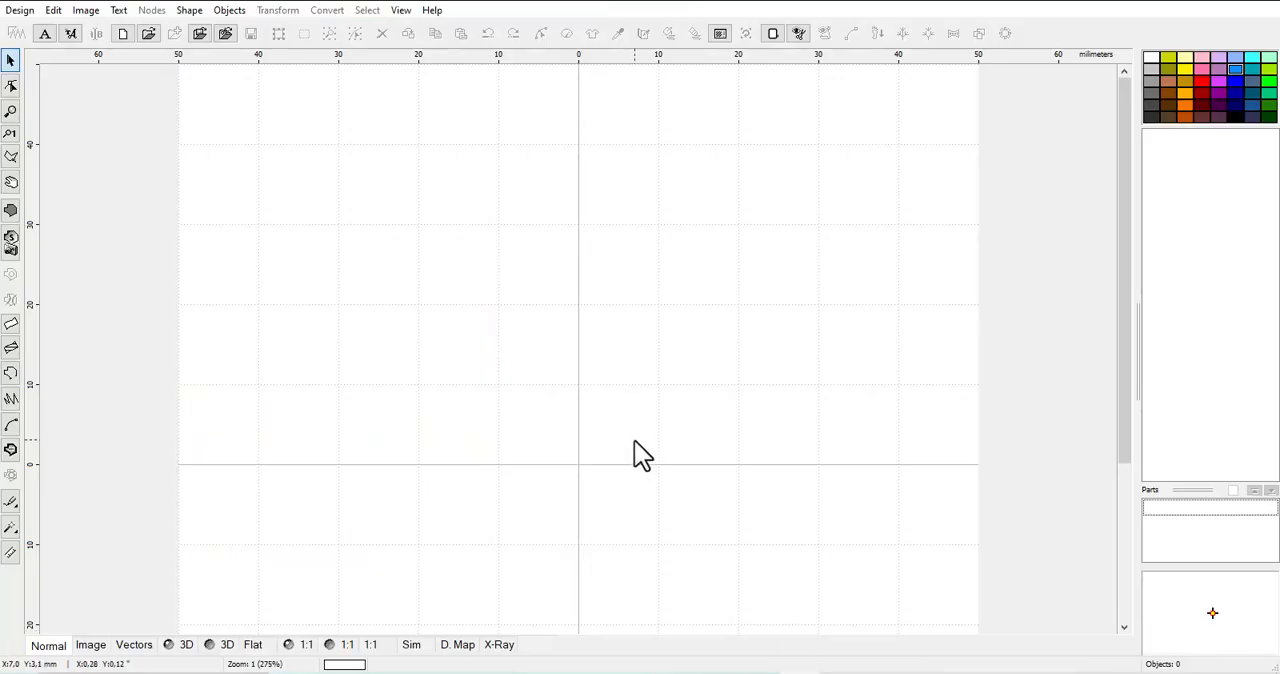
scroll(538, 373, down, 2)
scroll(538, 373, up, 1)
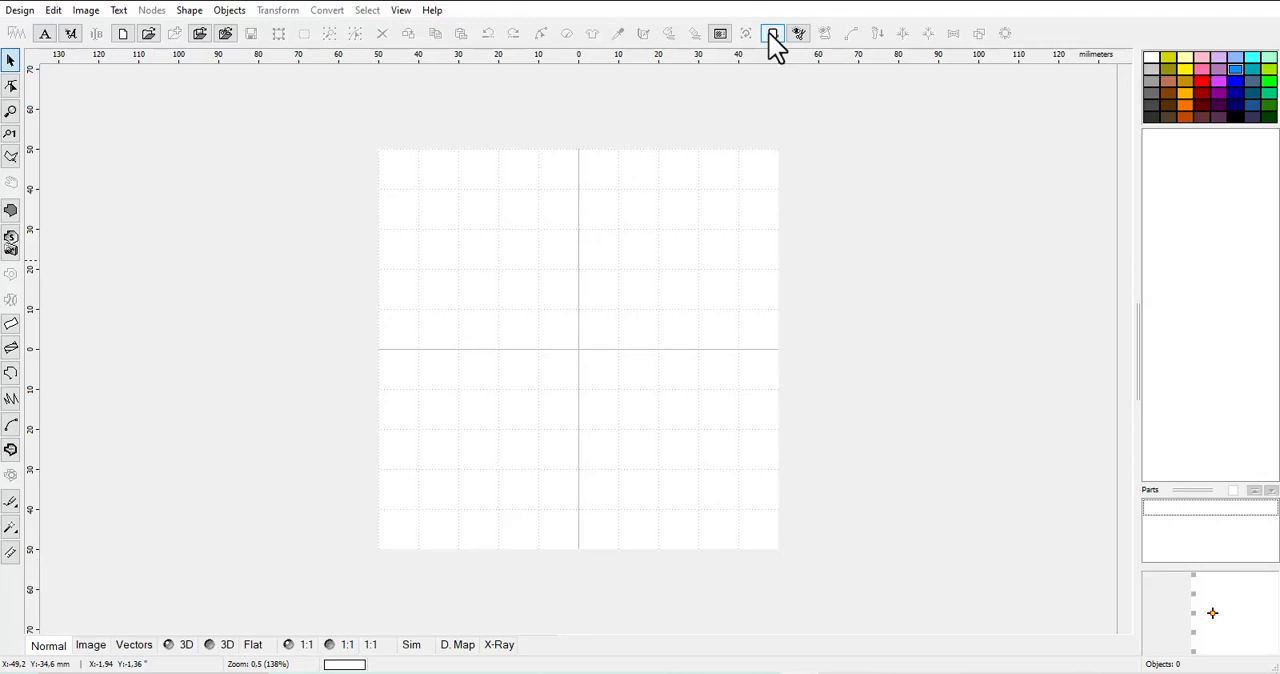
Apply the 100 x 100 mm hoop size for Babylock, Bernina, Brother and Viking
click(773, 35)
click(774, 33)
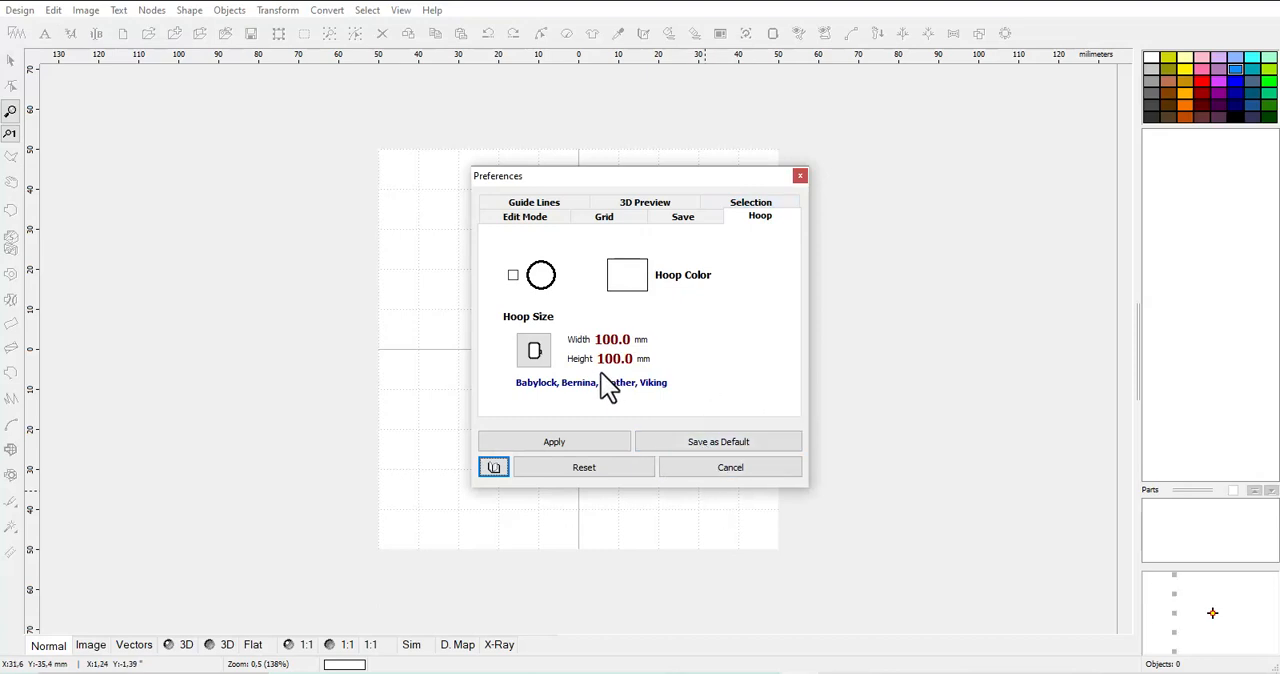
click(534, 353)
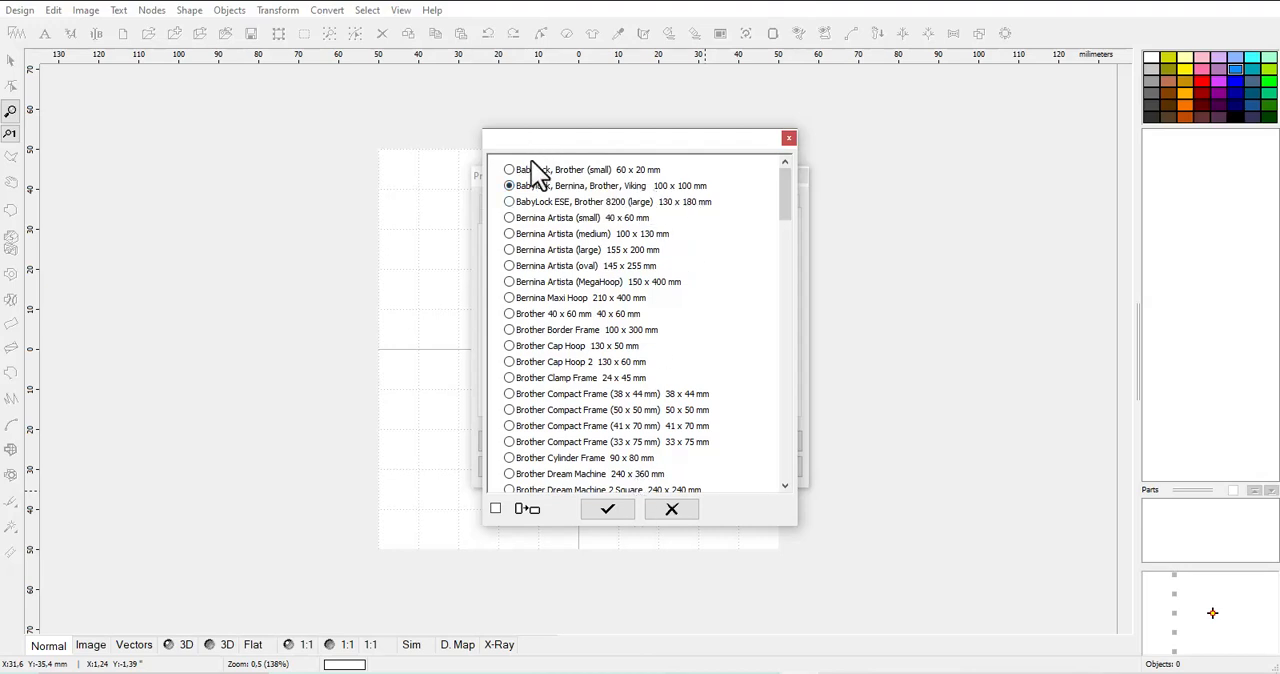
click(624, 512)
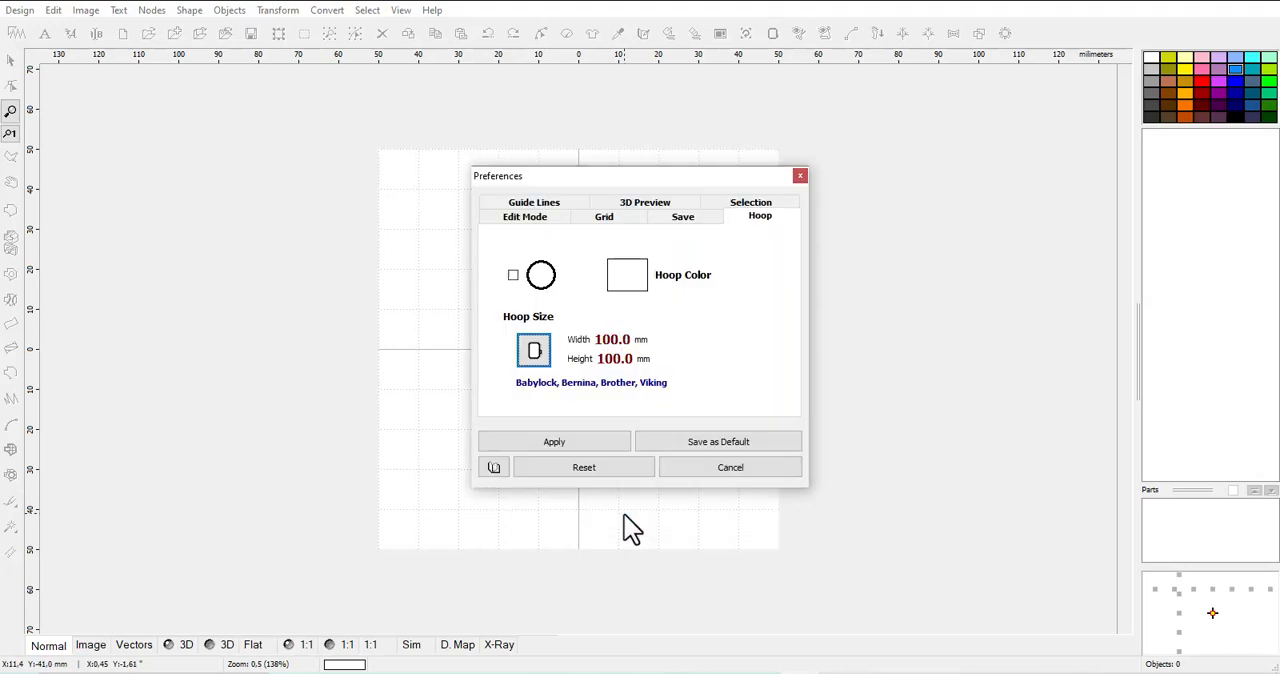
click(595, 446)
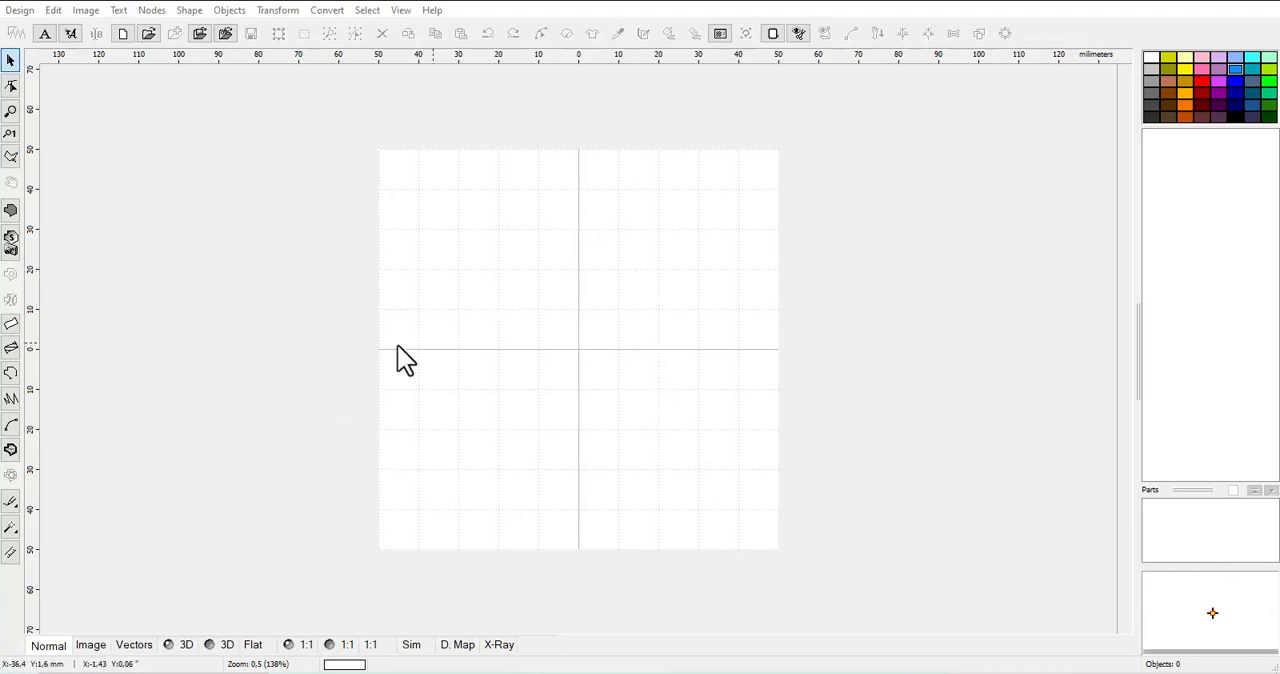
click(572, 187)
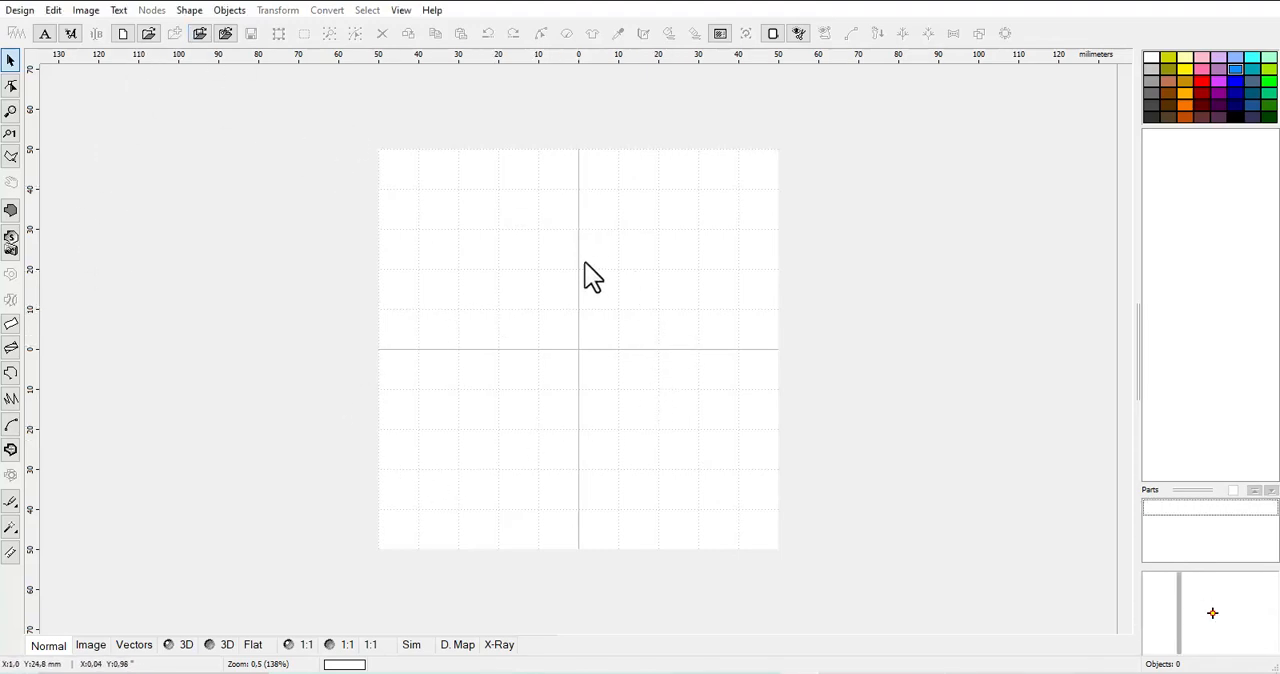
Insert the BADGE9.EOF shield from the Badges folder of the shape library
click(192, 12)
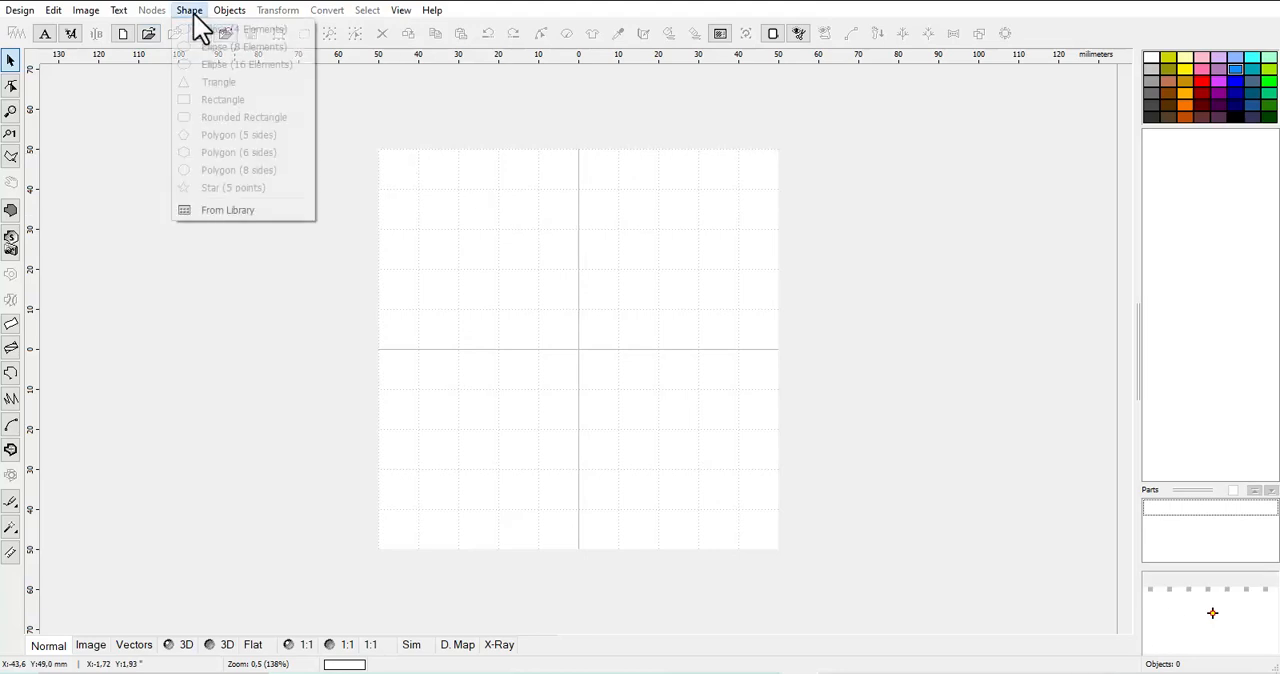
click(240, 212)
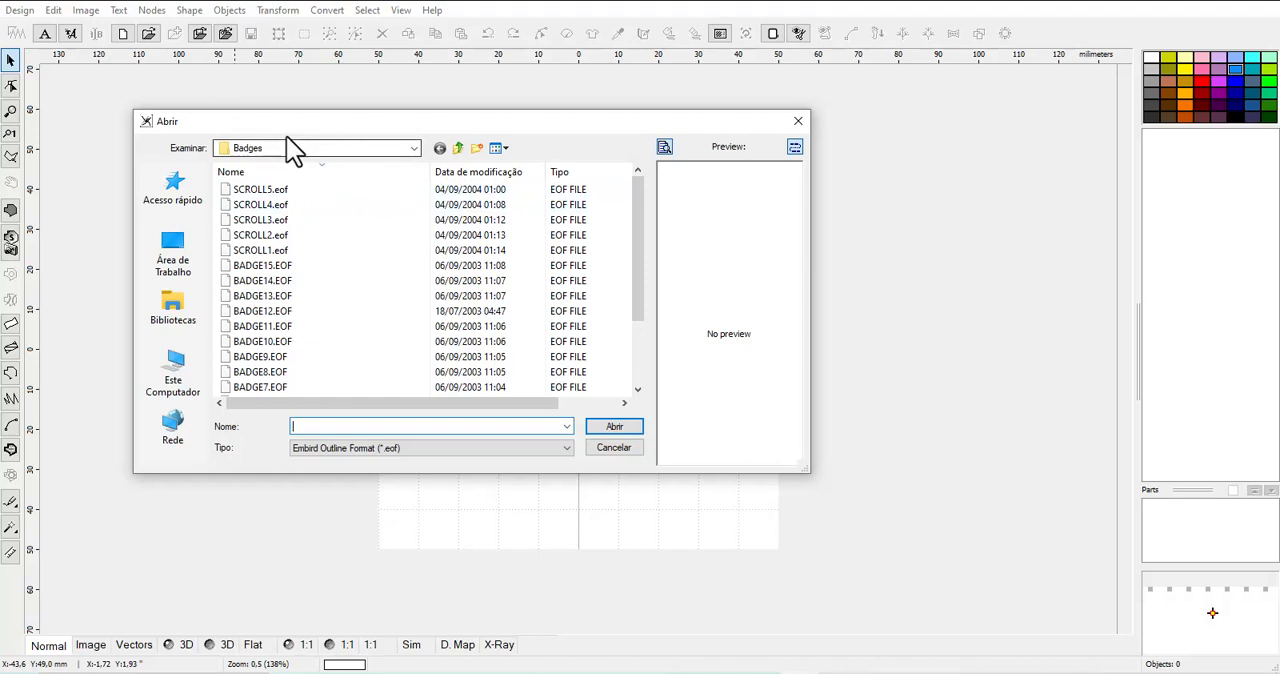
click(460, 148)
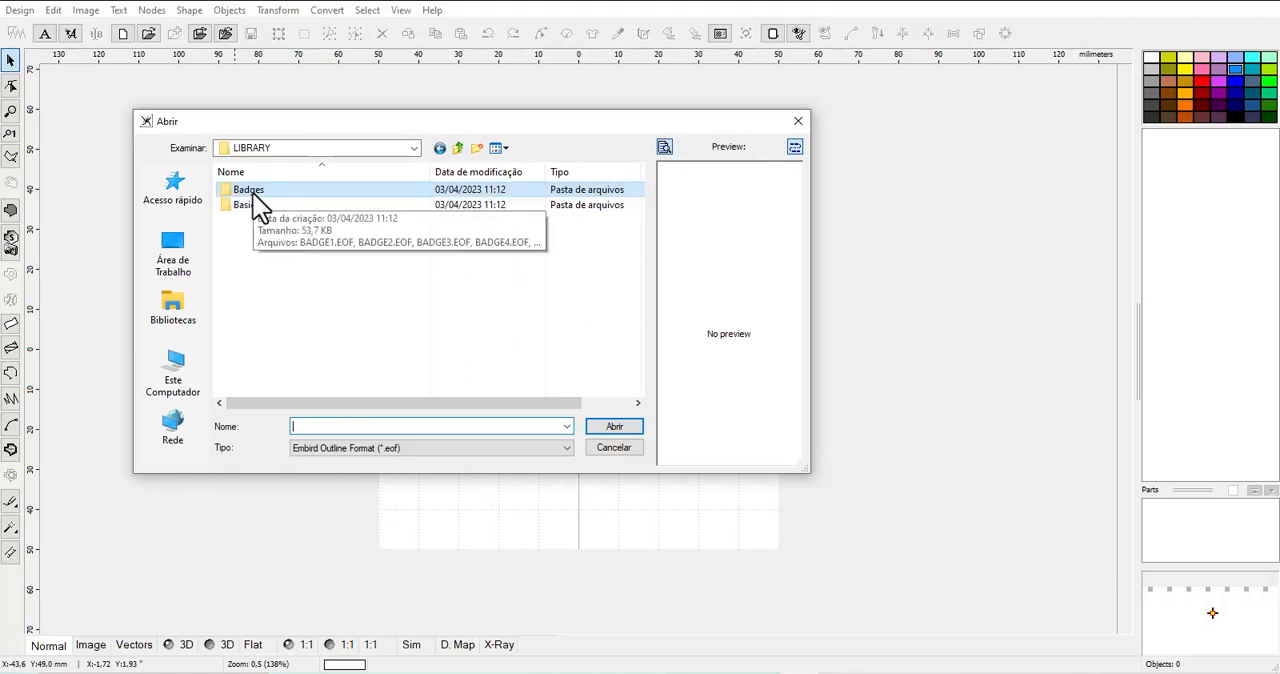
double_click(252, 196)
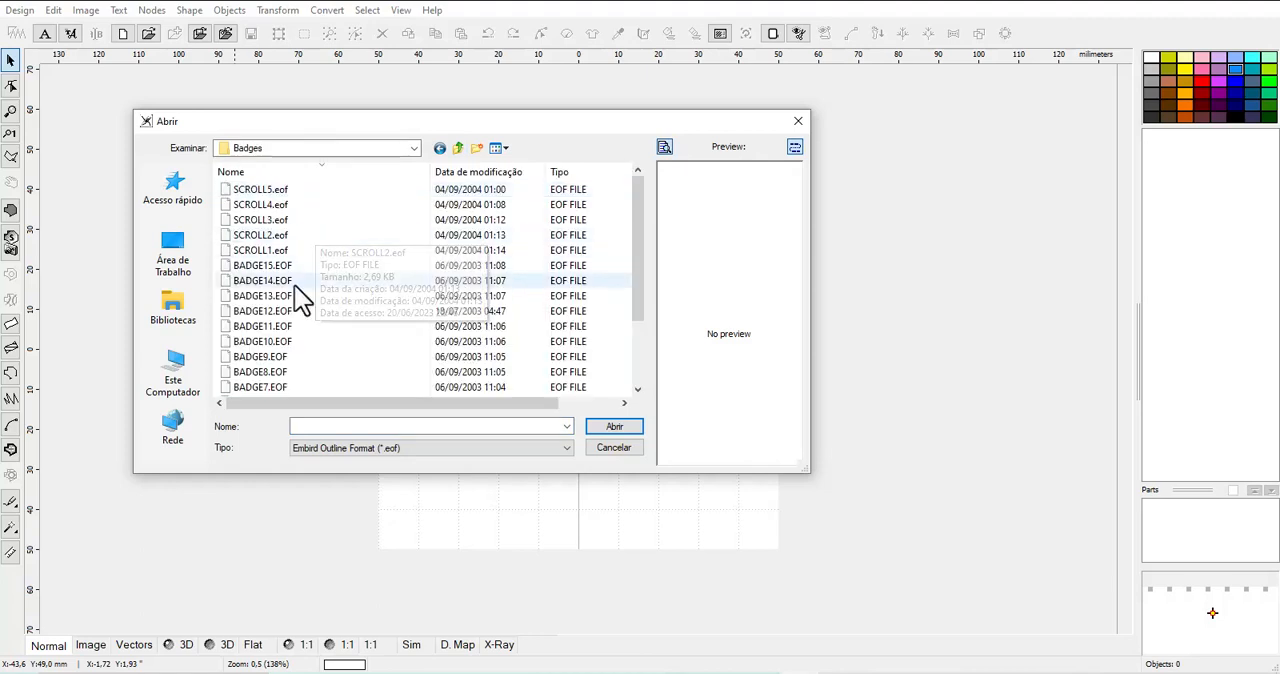
click(273, 312)
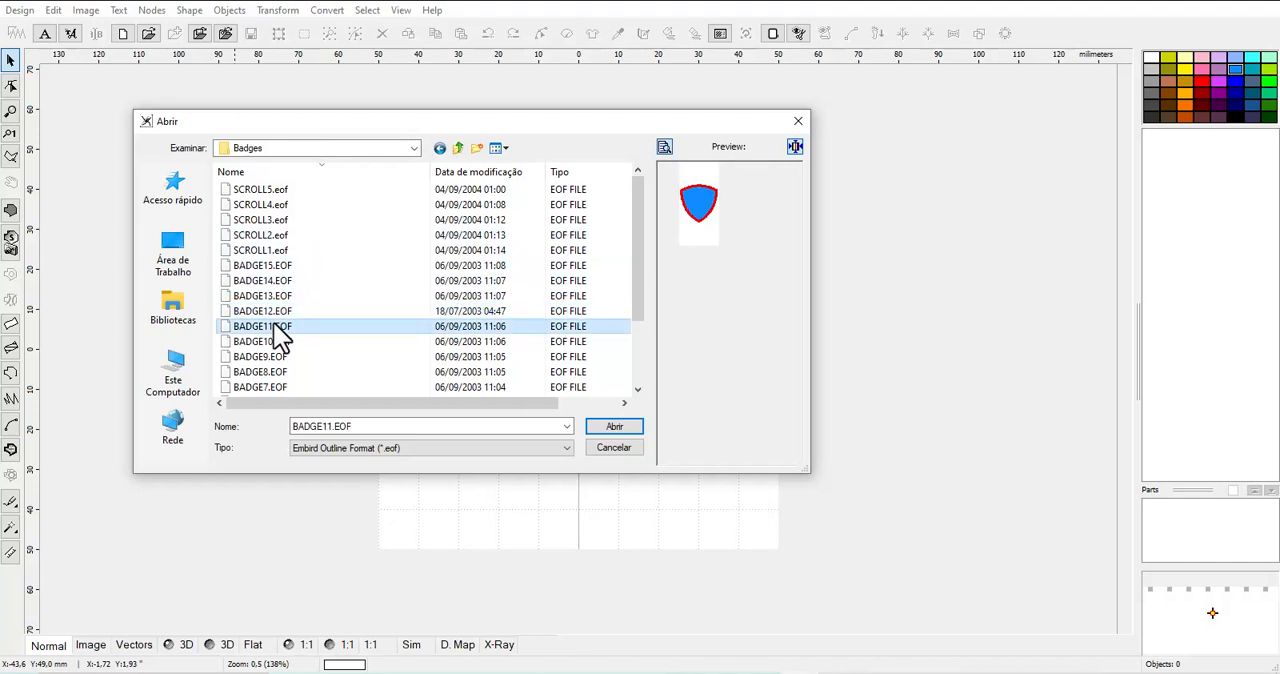
click(266, 342)
scroll(272, 356, down, 1)
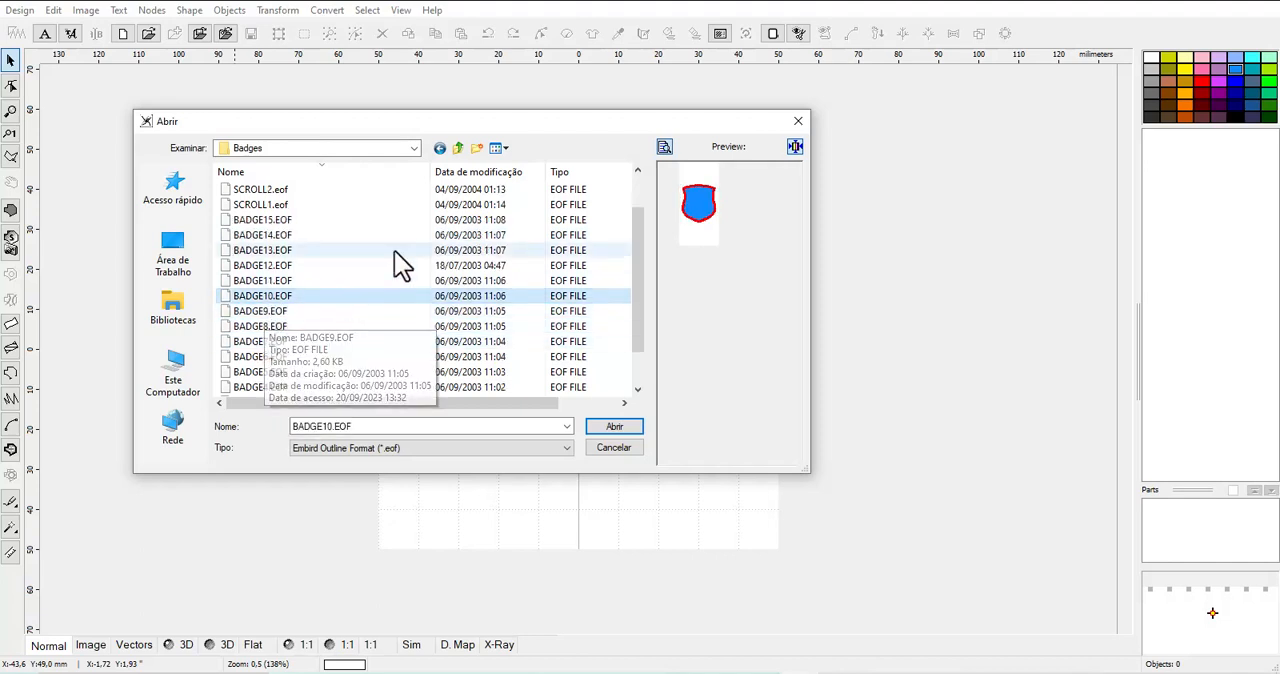
click(280, 314)
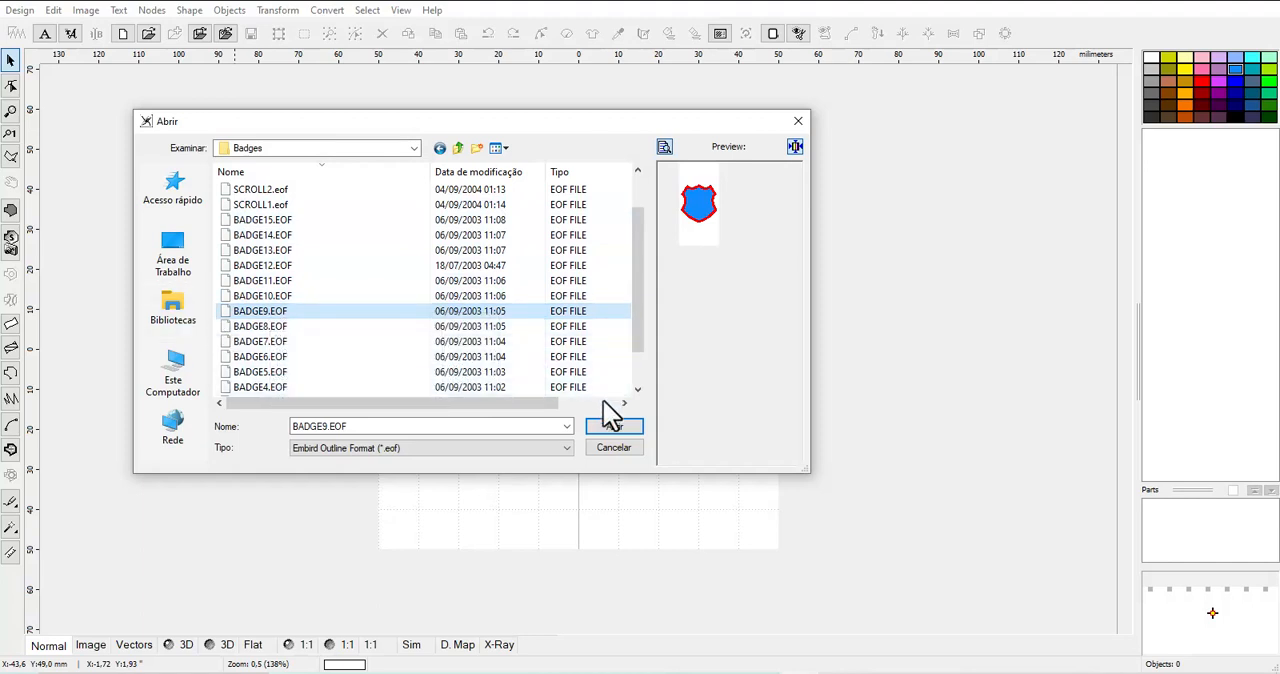
click(616, 430)
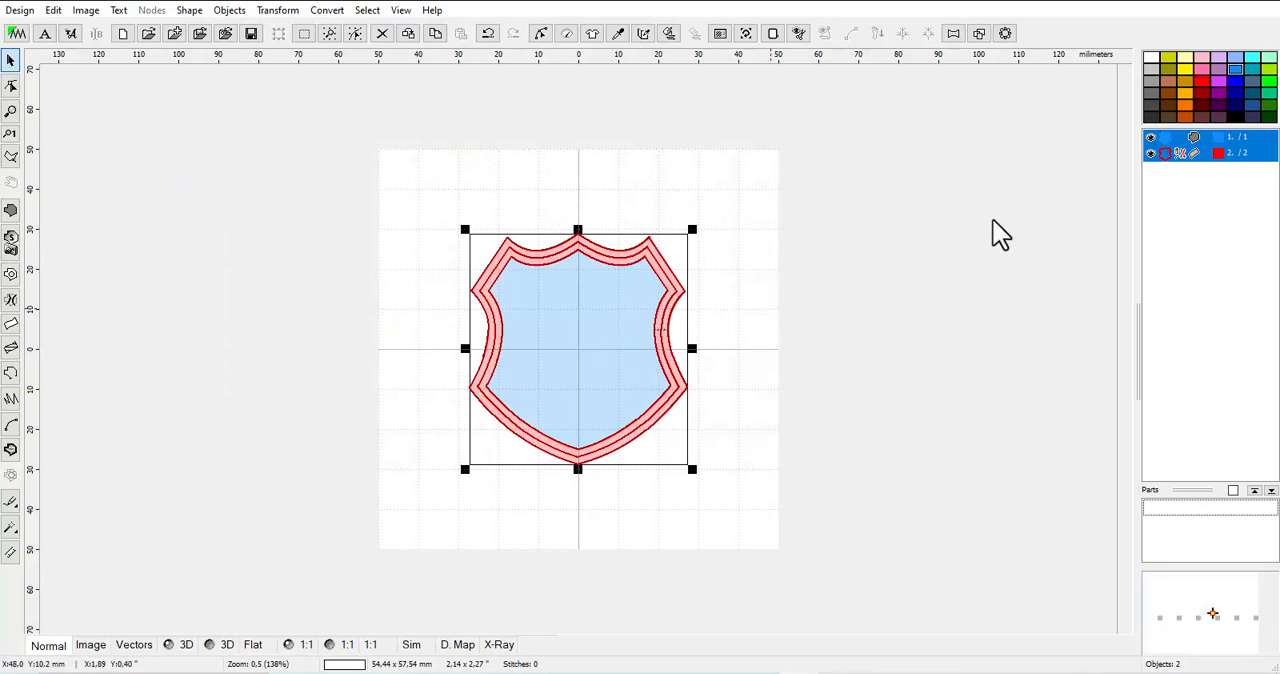
Try deleting the badge's blue fill object, and undo the deletion
click(1168, 228)
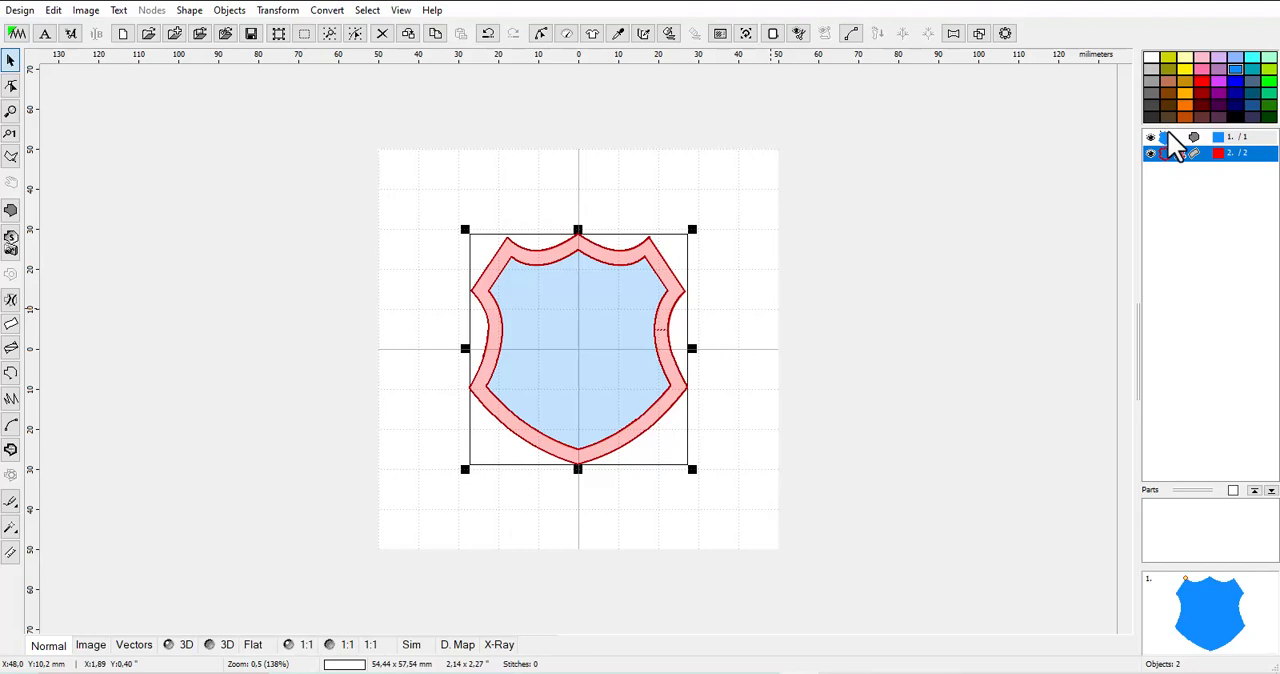
click(1172, 140)
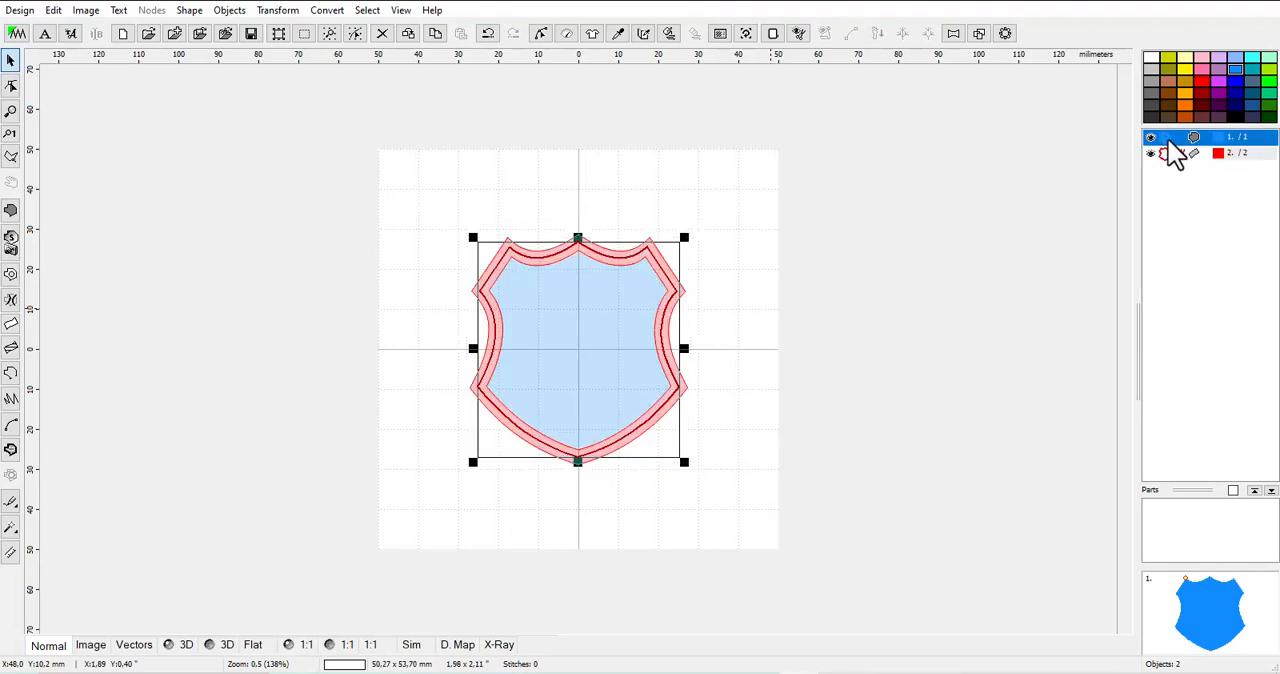
right_click(1170, 142)
click(1160, 255)
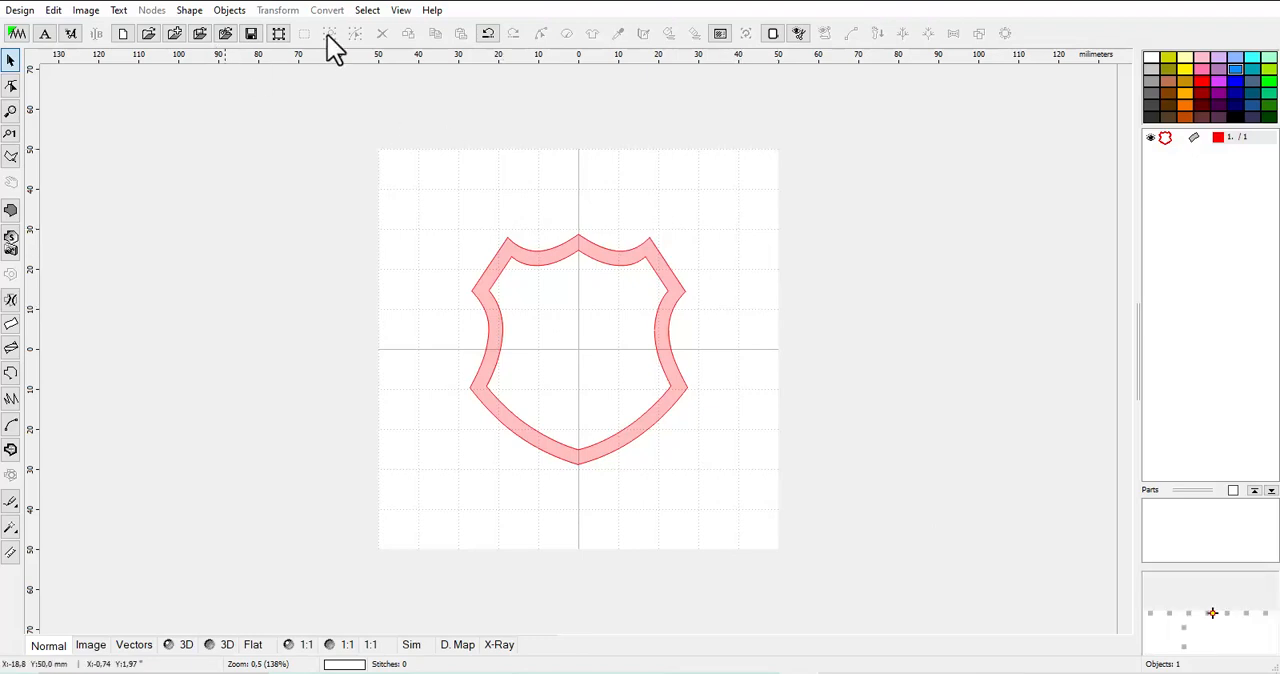
click(488, 35)
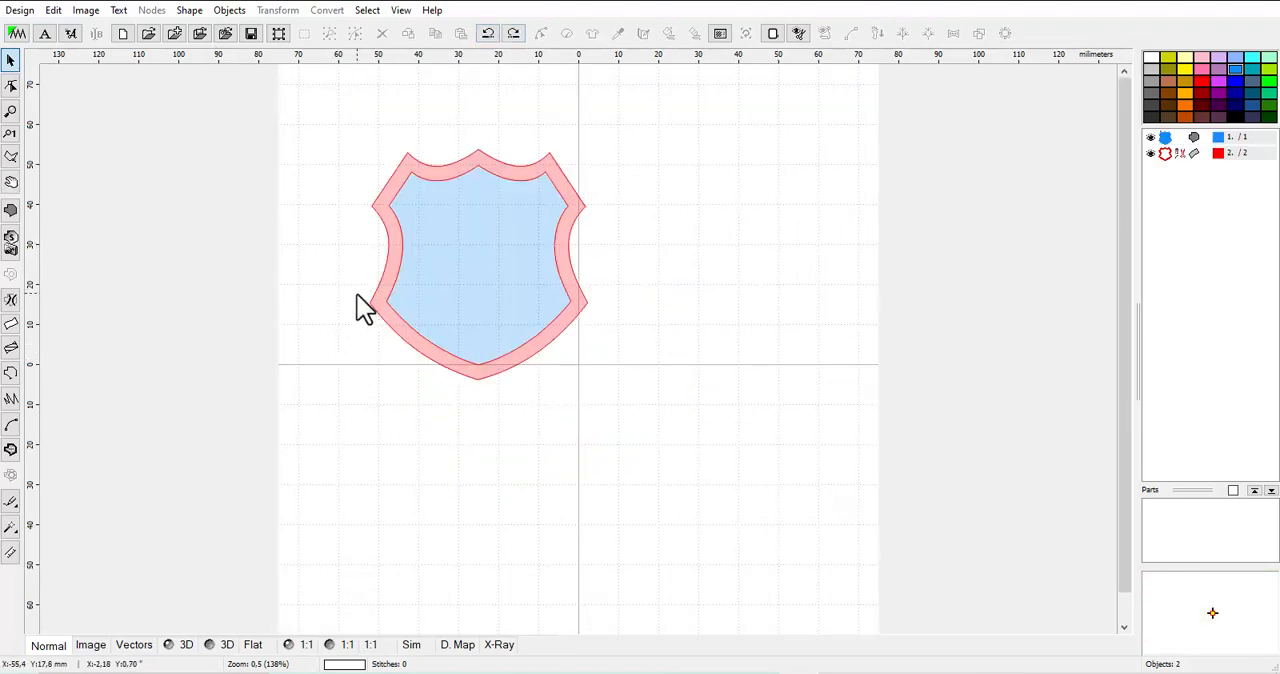
Move the whole badge to the centre of the hoop and delete its red border object
drag(334, 115, 674, 443)
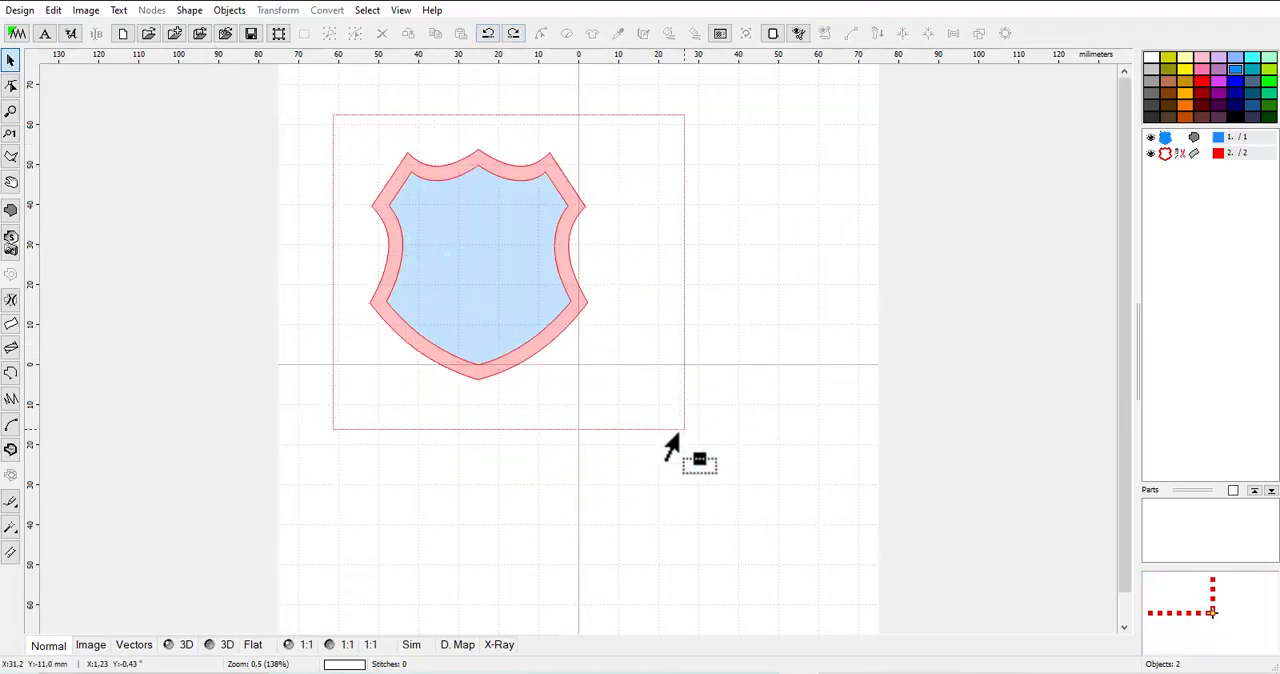
drag(536, 345, 612, 407)
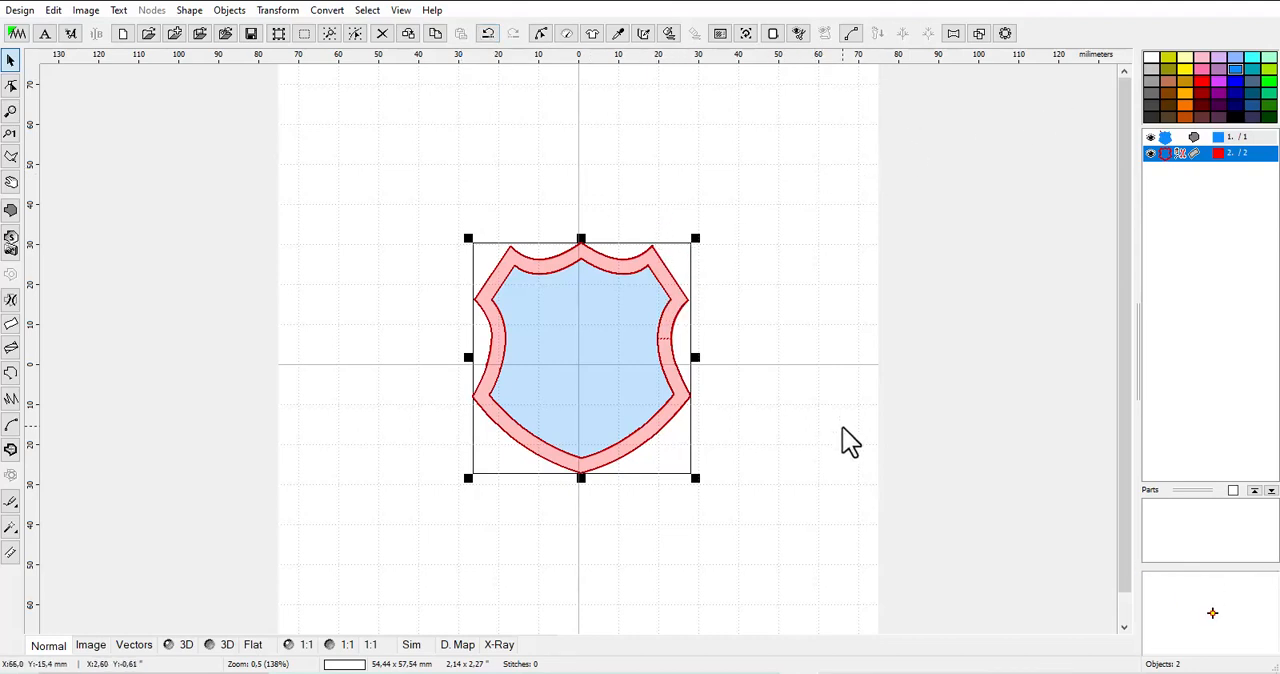
click(724, 253)
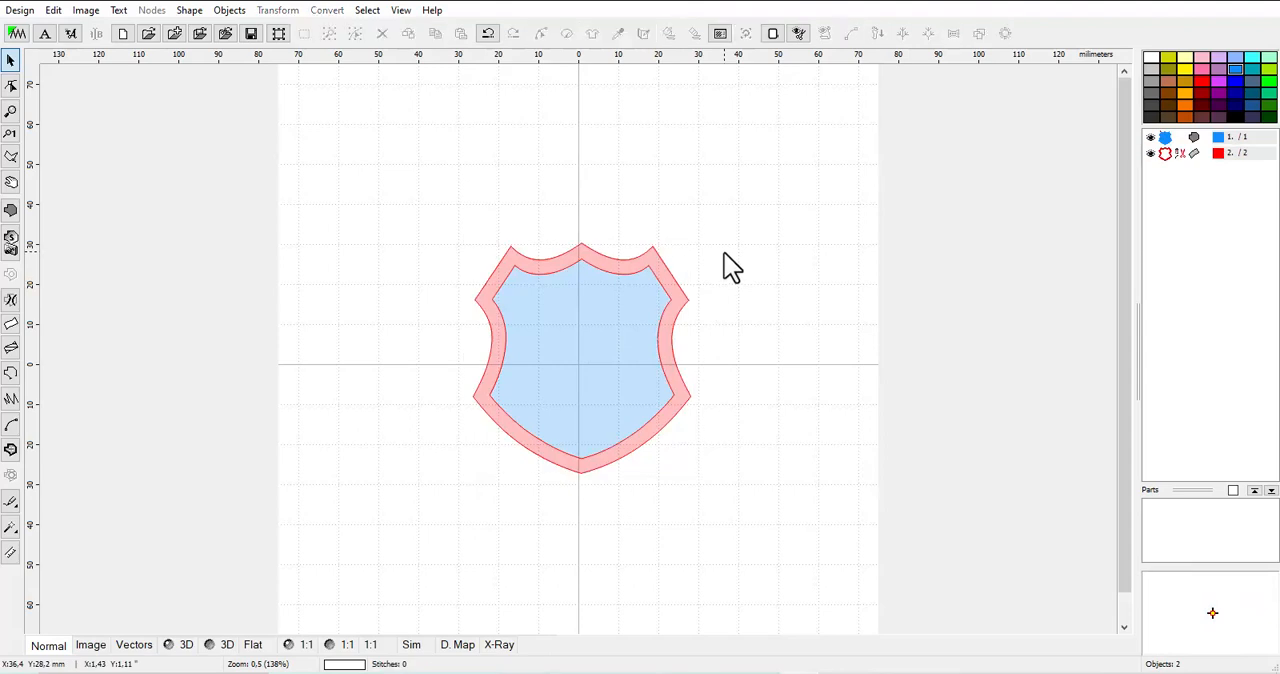
click(1170, 159)
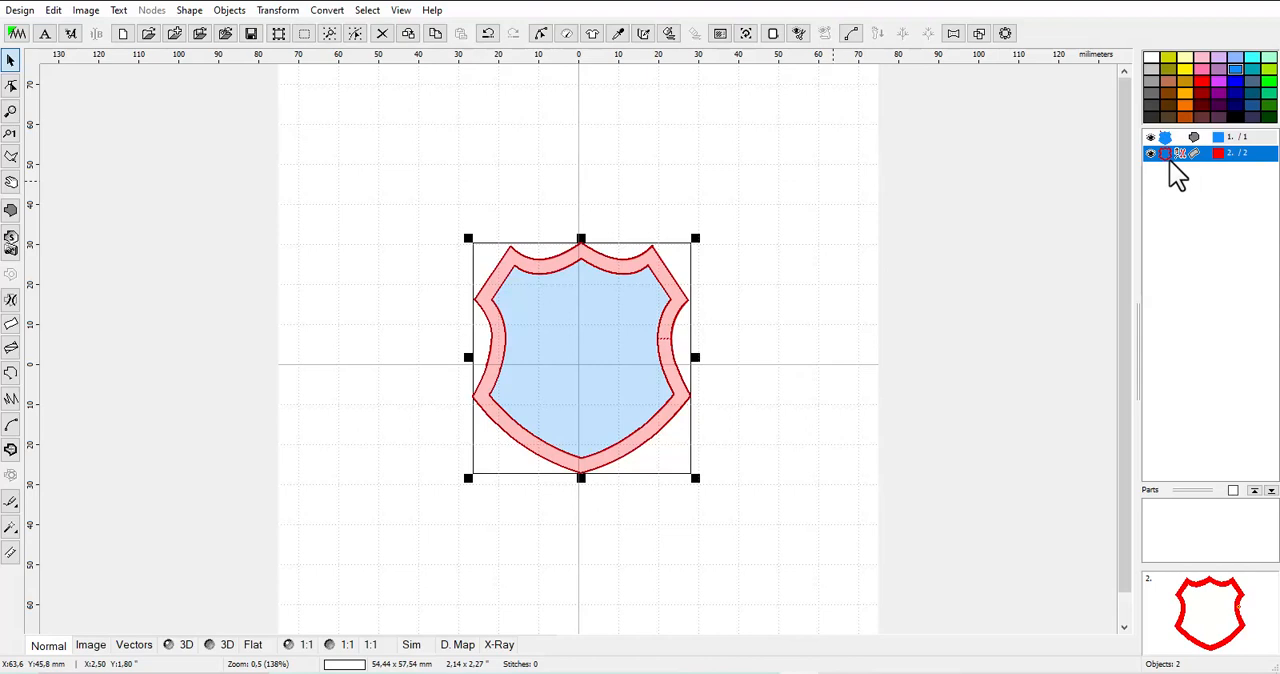
key(Delete)
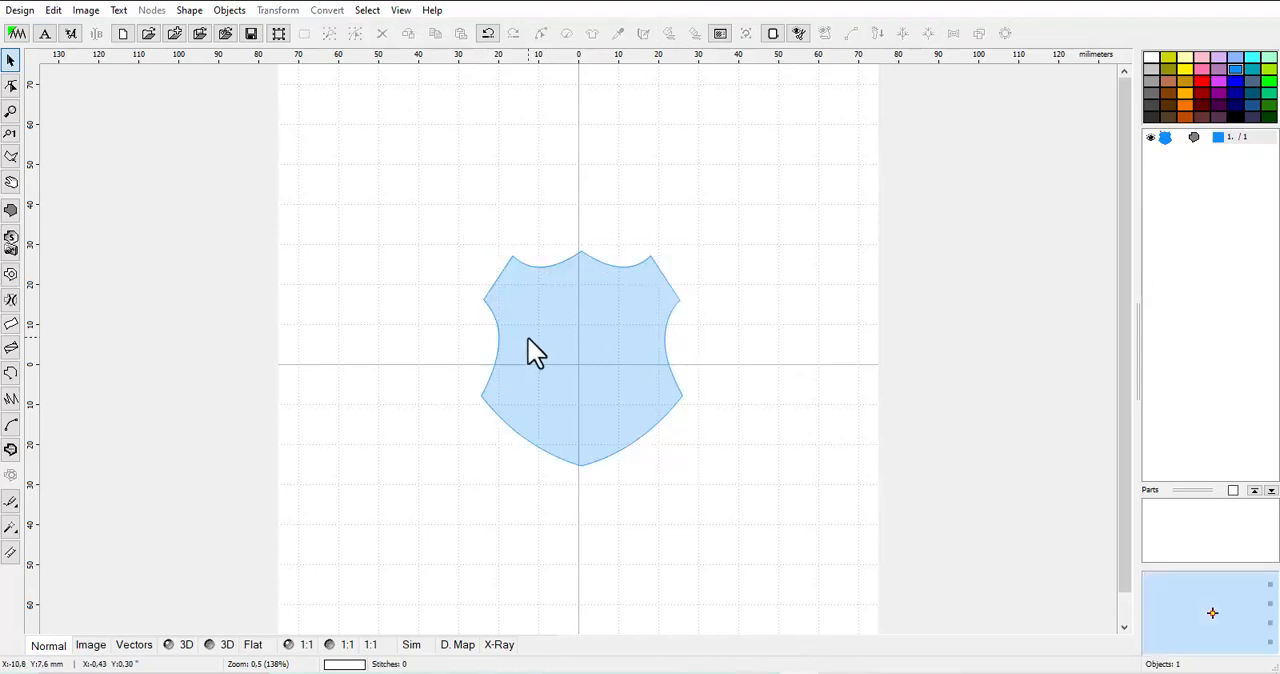
Preview the blue shield fill in 3D and return to the normal view
click(537, 345)
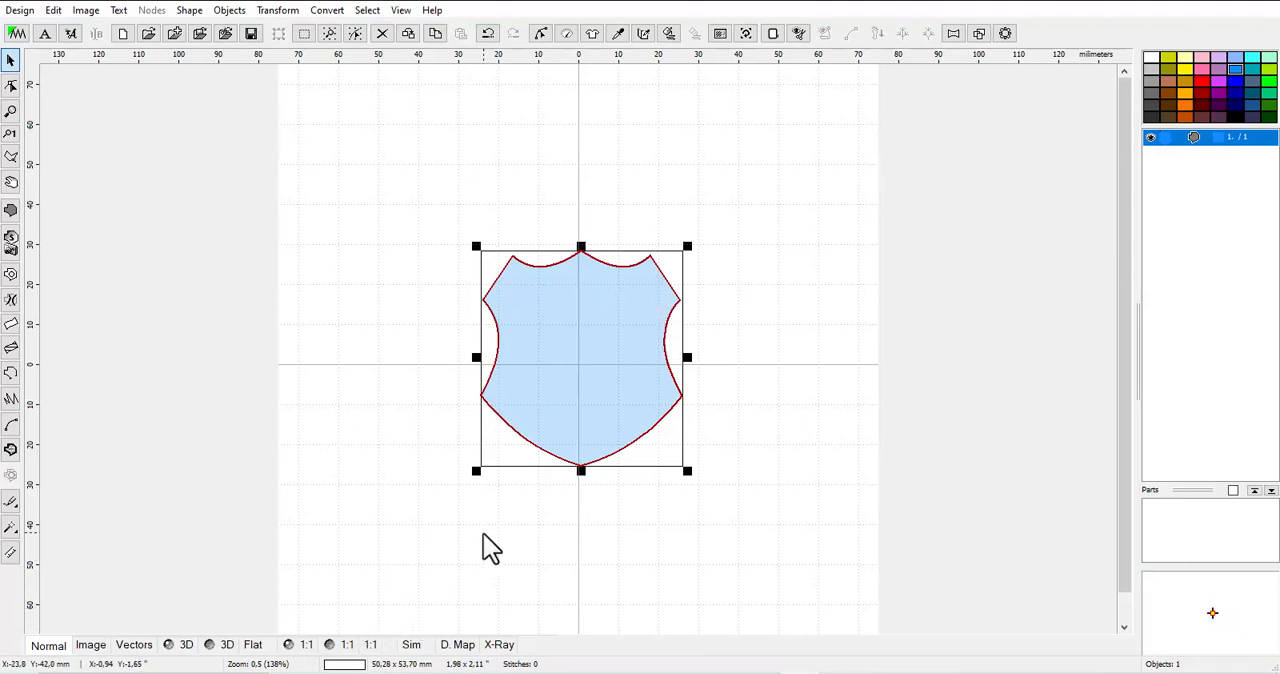
click(183, 645)
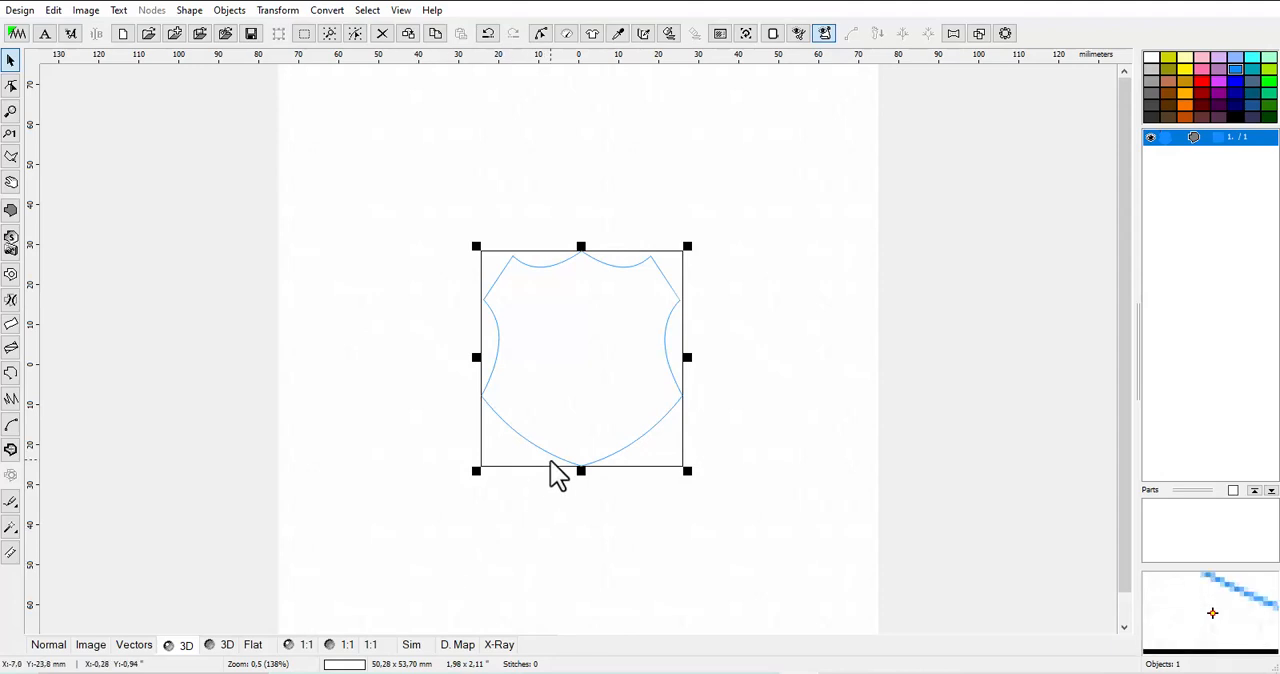
click(62, 650)
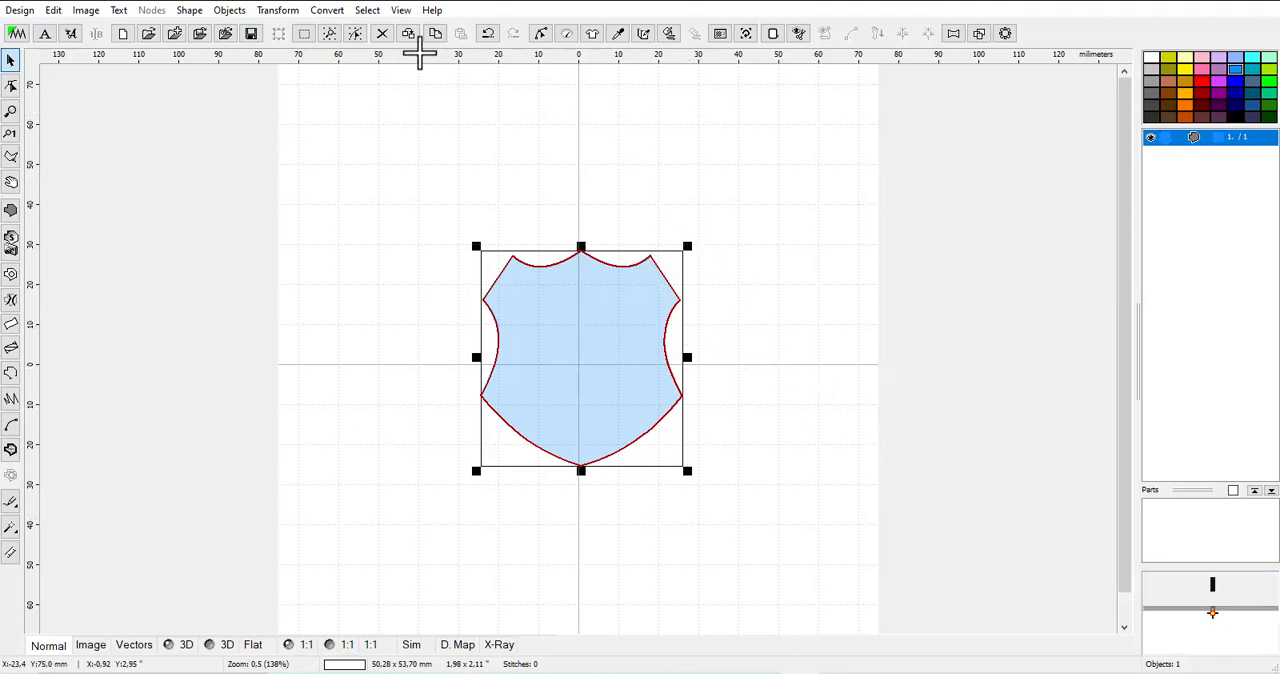
Create an outline object from the blue shield fill
click(330, 11)
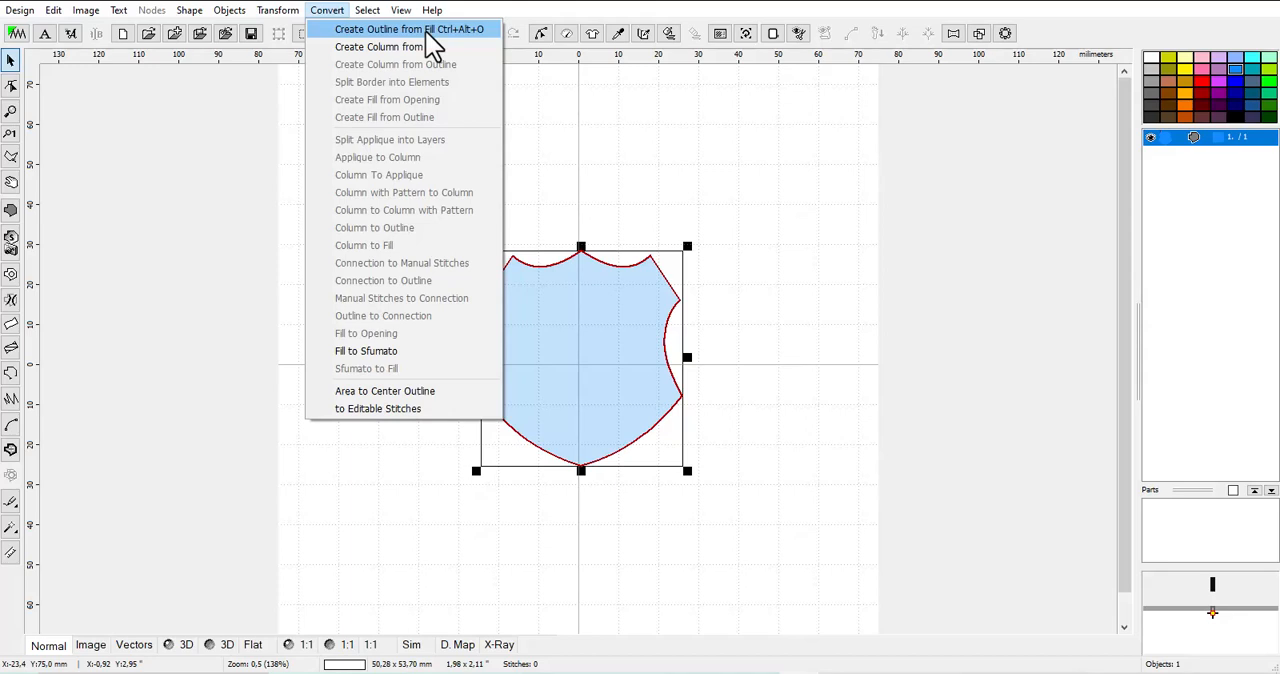
click(480, 30)
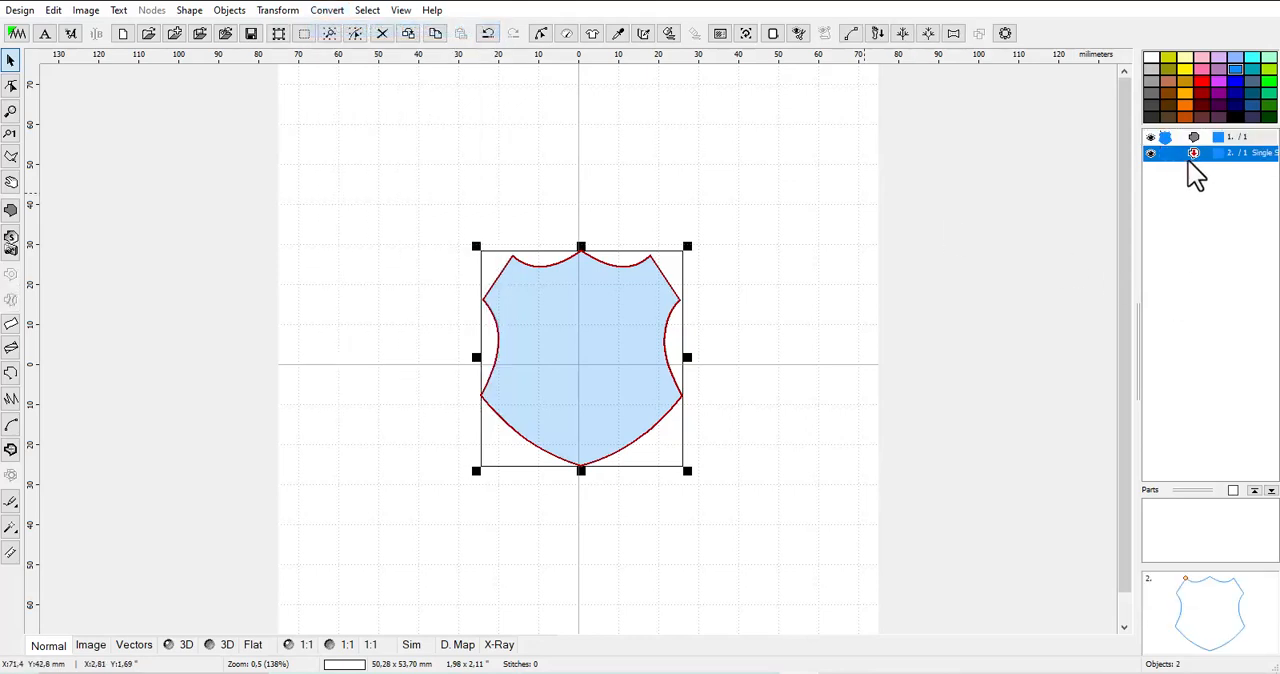
click(1163, 139)
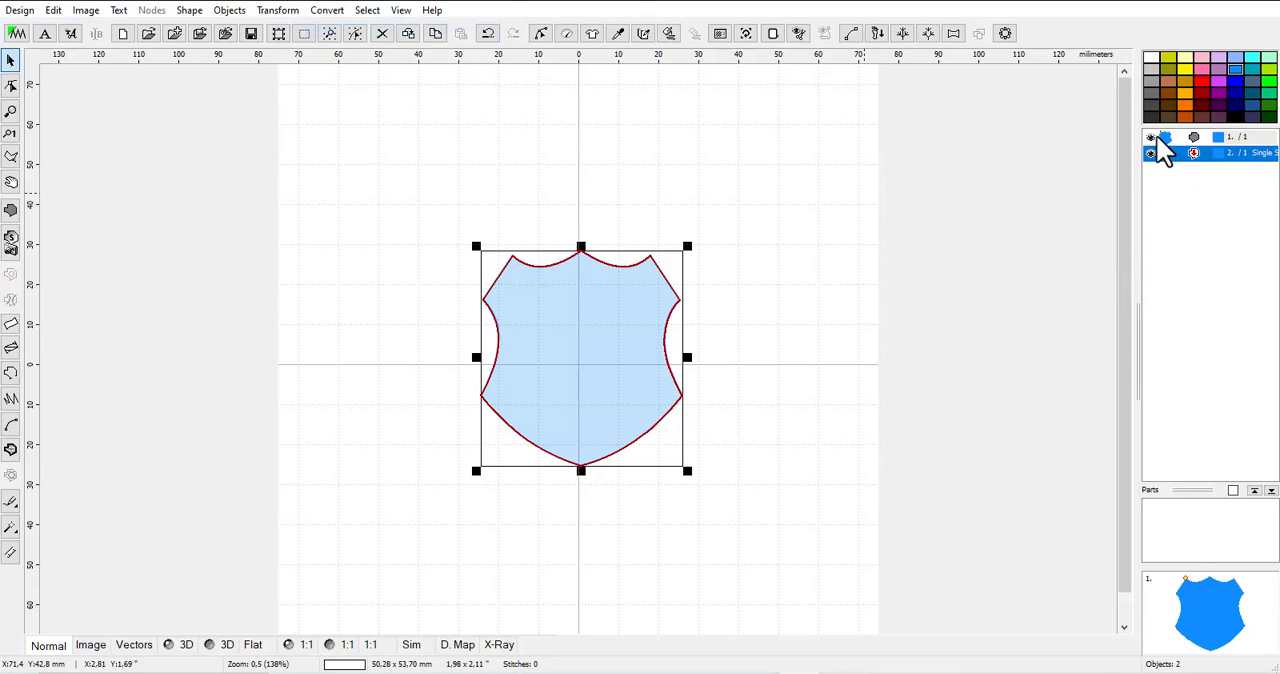
click(1166, 152)
Hide the blue fill to inspect the outline on its own, and show the fill again
click(1162, 140)
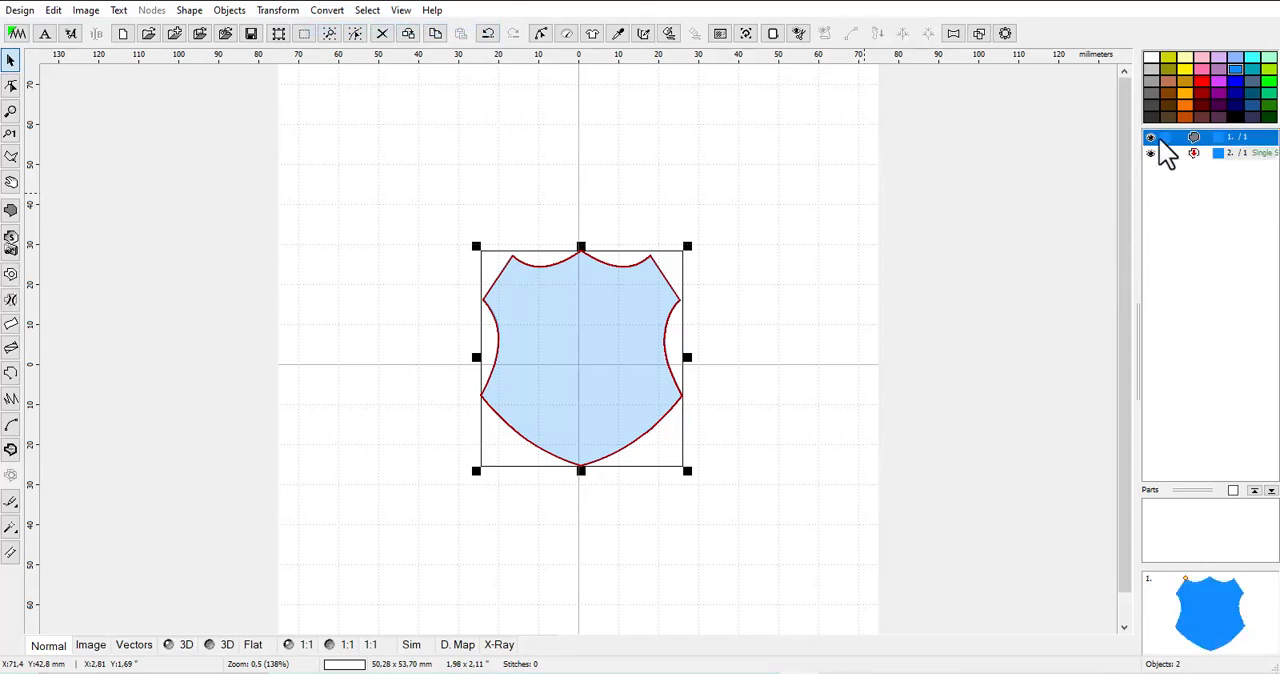
click(1151, 138)
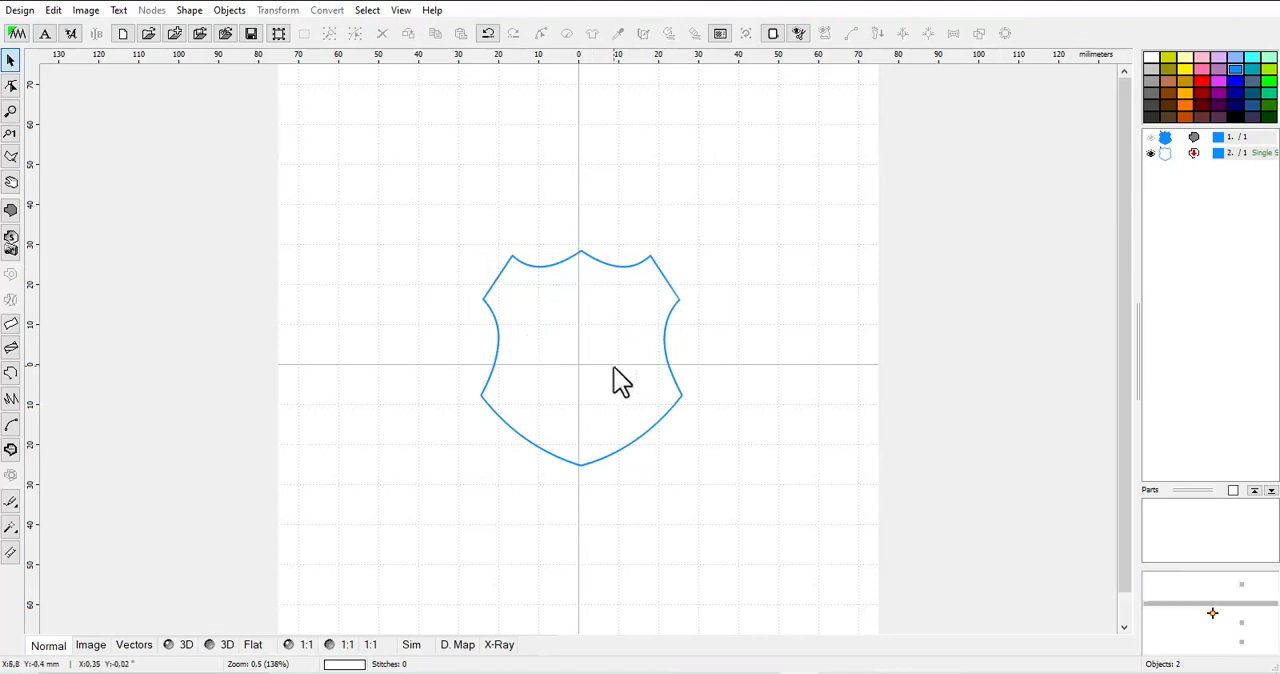
click(1166, 156)
click(1167, 156)
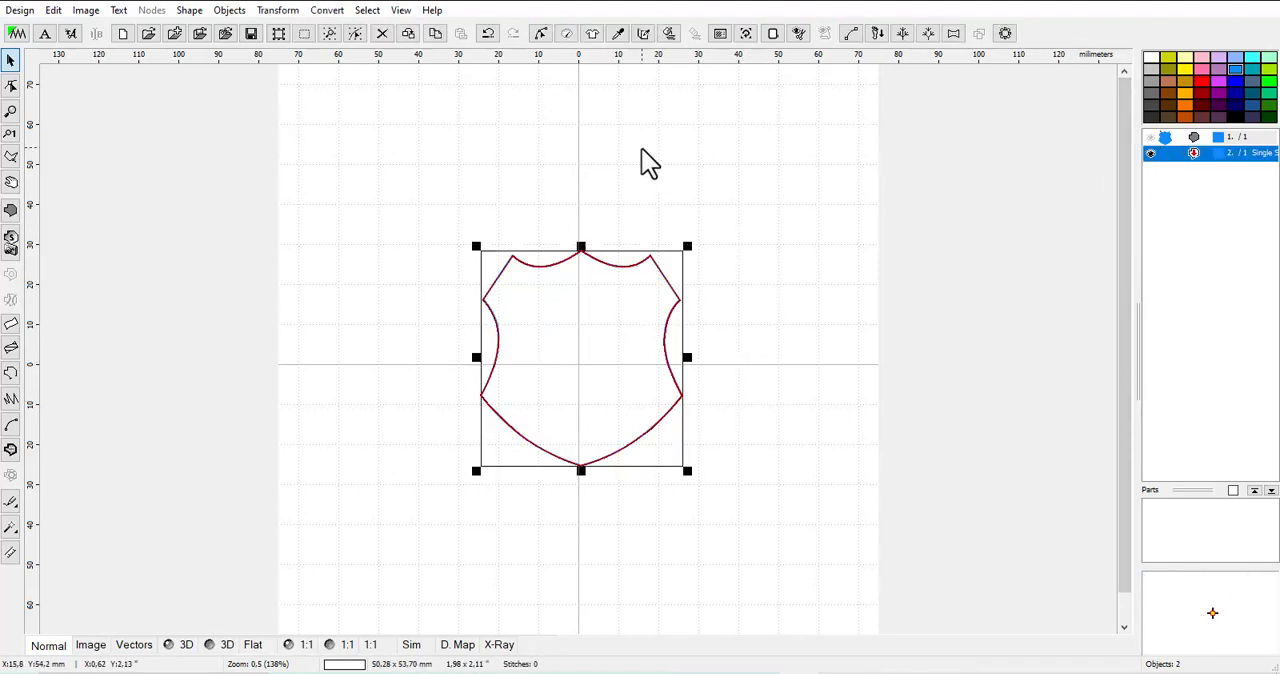
click(1151, 138)
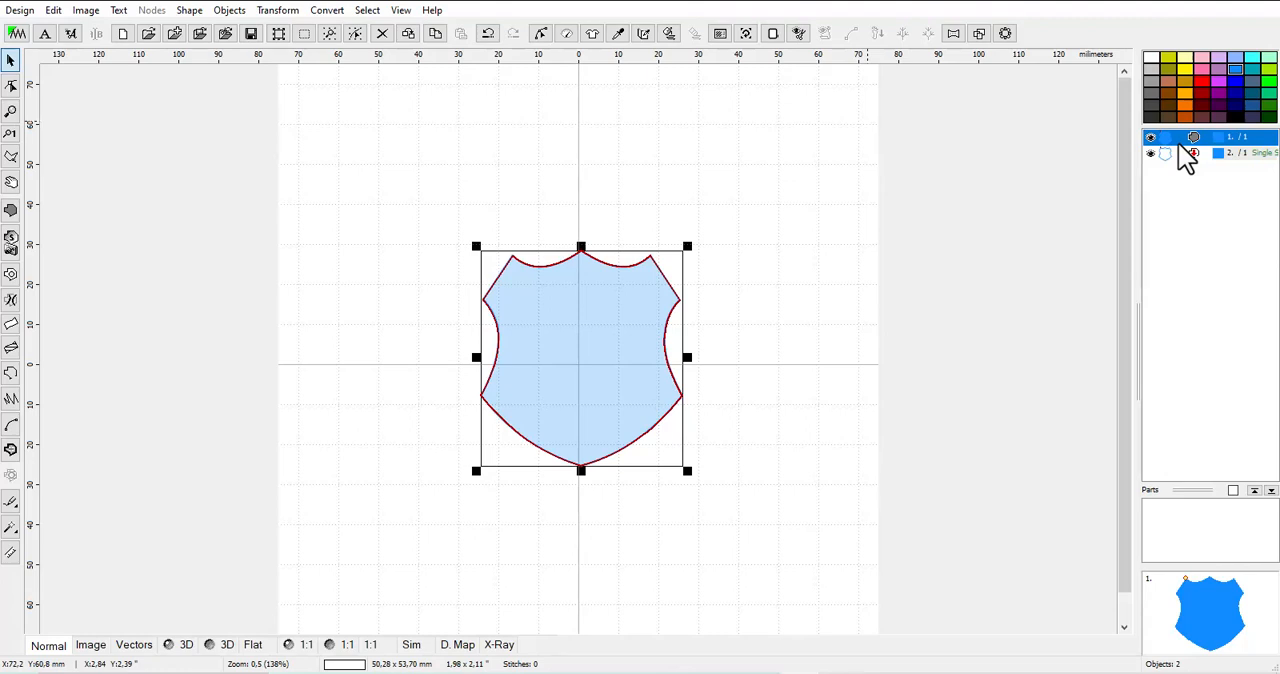
Hide the blue shield fill so that only the outline object is displayed
click(1170, 154)
click(1168, 140)
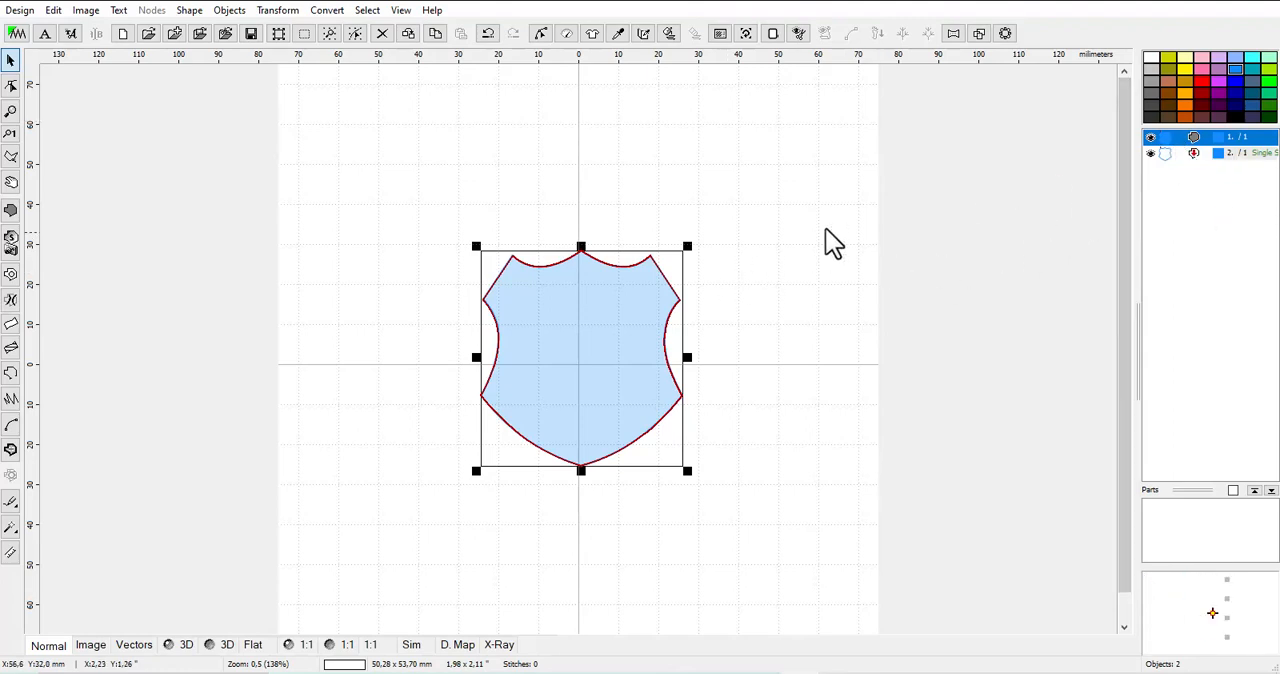
click(1166, 157)
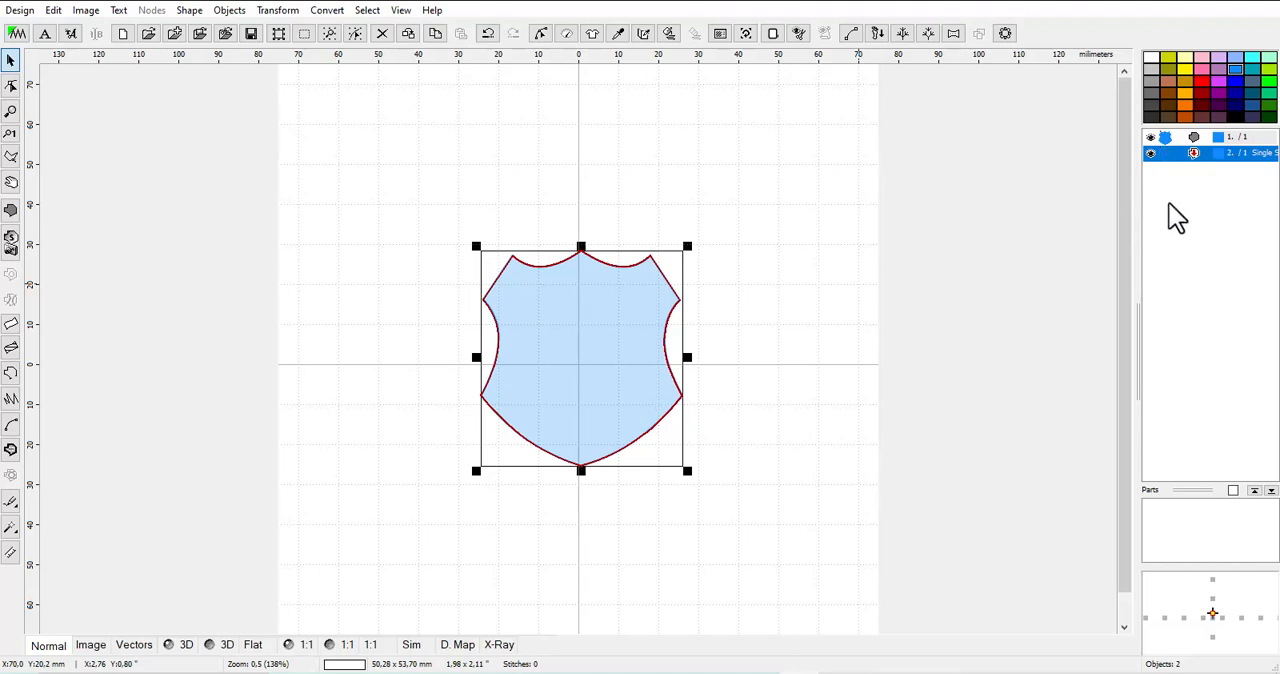
click(1152, 139)
click(1150, 139)
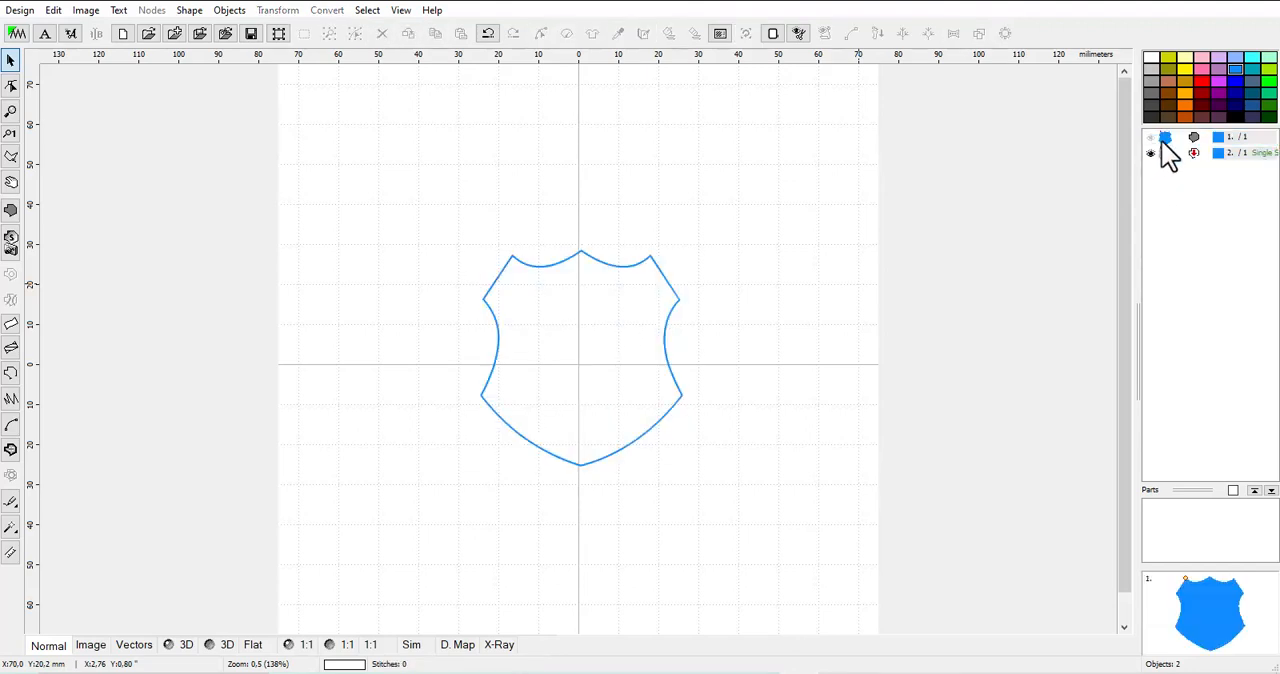
Give the shield outline object a Border stitch with the Carved pattern and preview it in 3D
click(1172, 155)
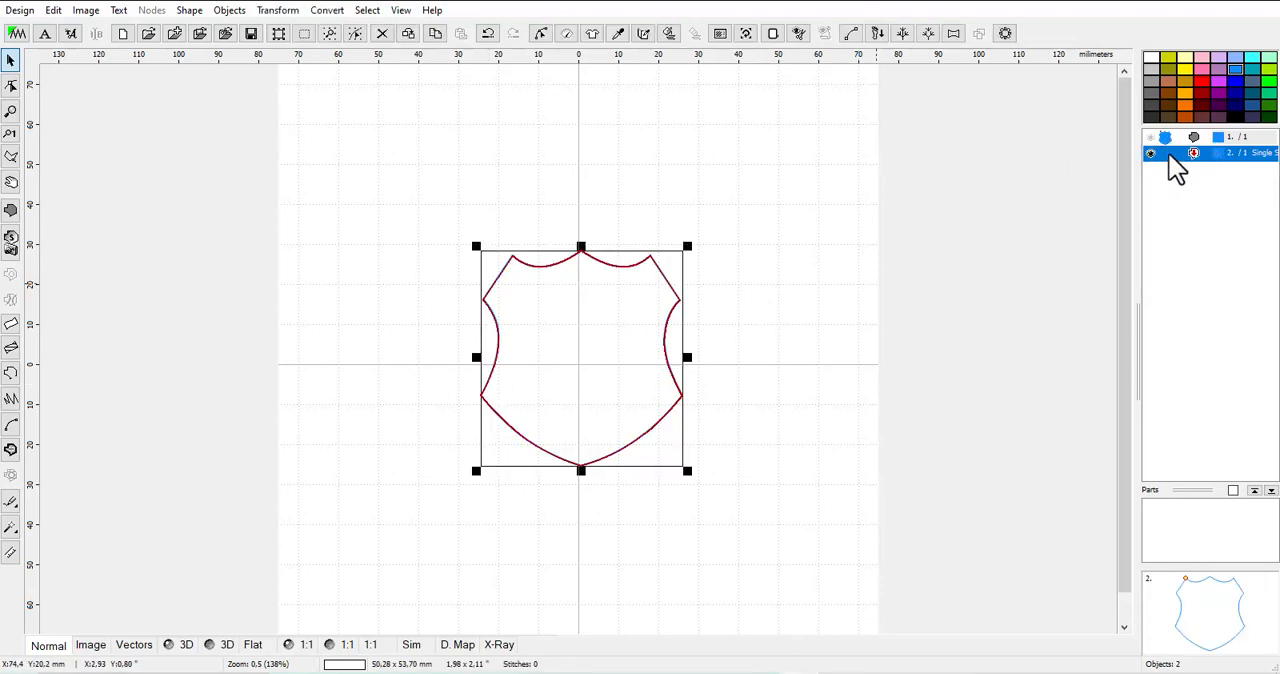
right_click(1177, 170)
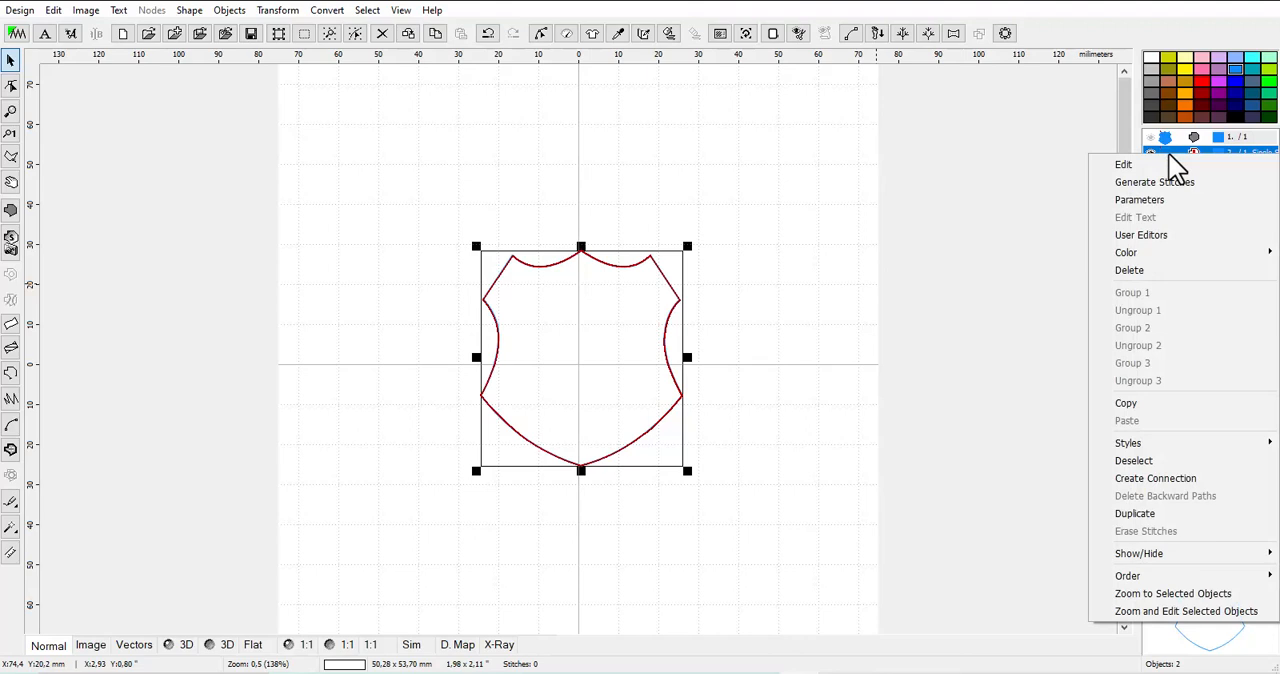
click(1150, 205)
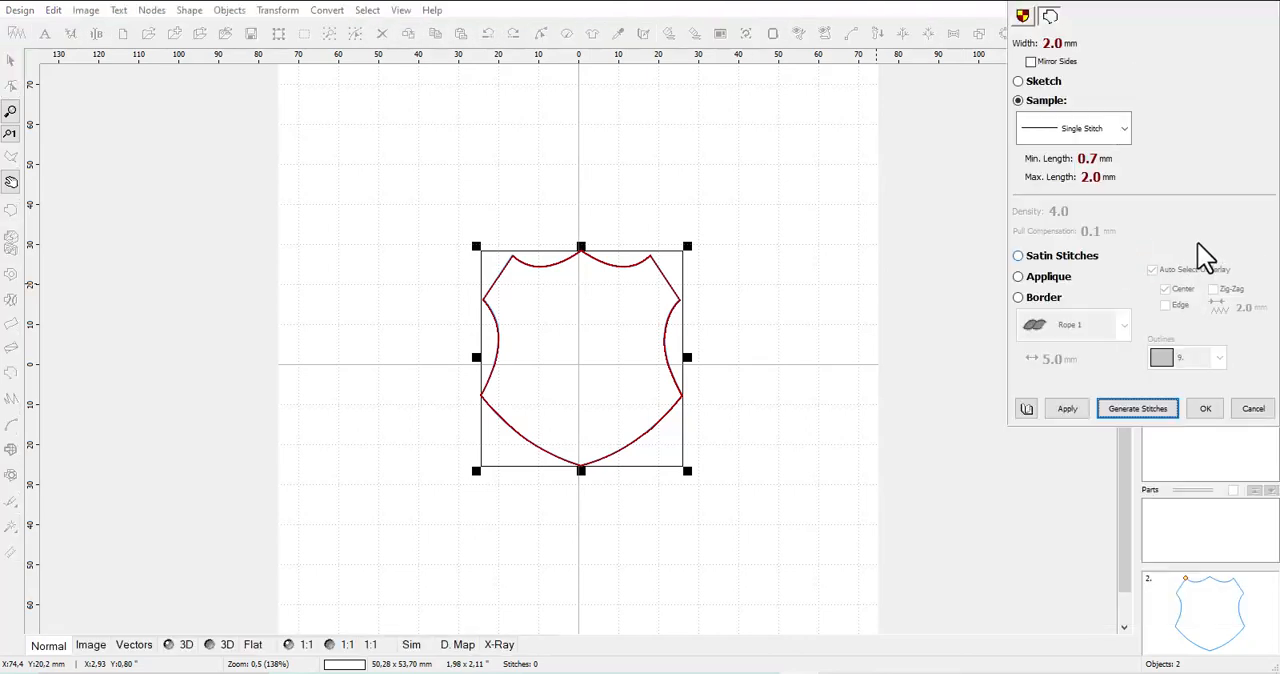
click(1019, 298)
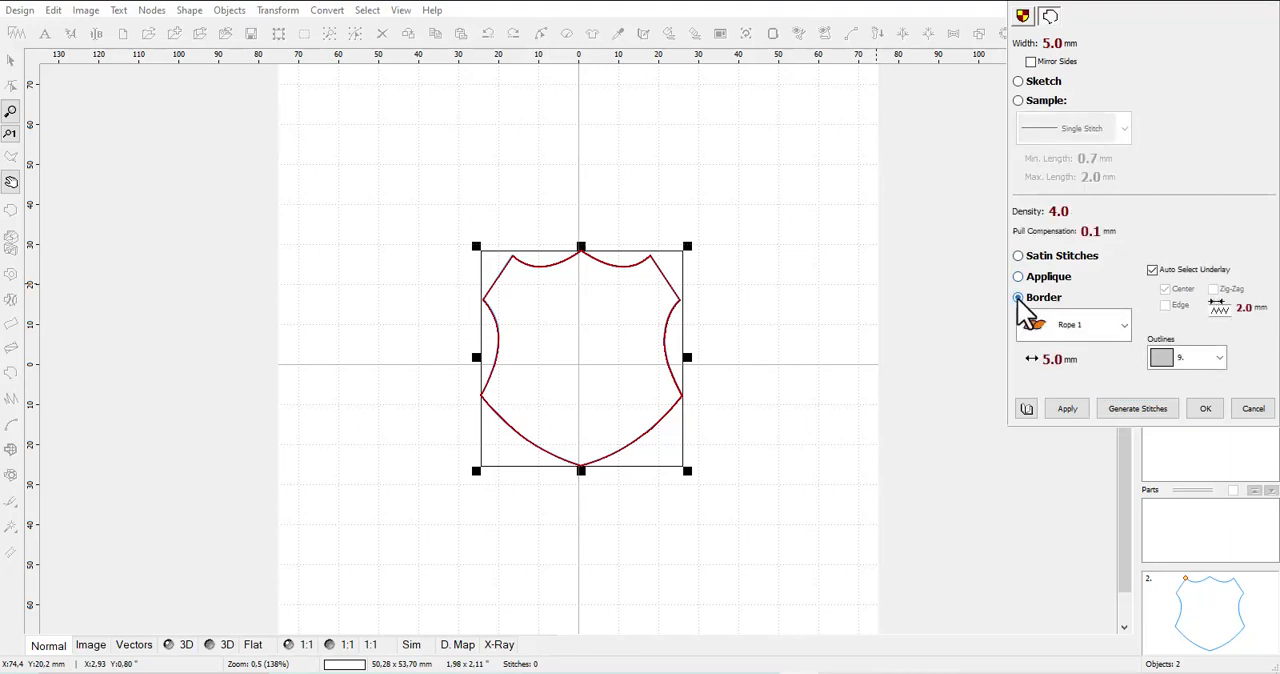
click(1119, 334)
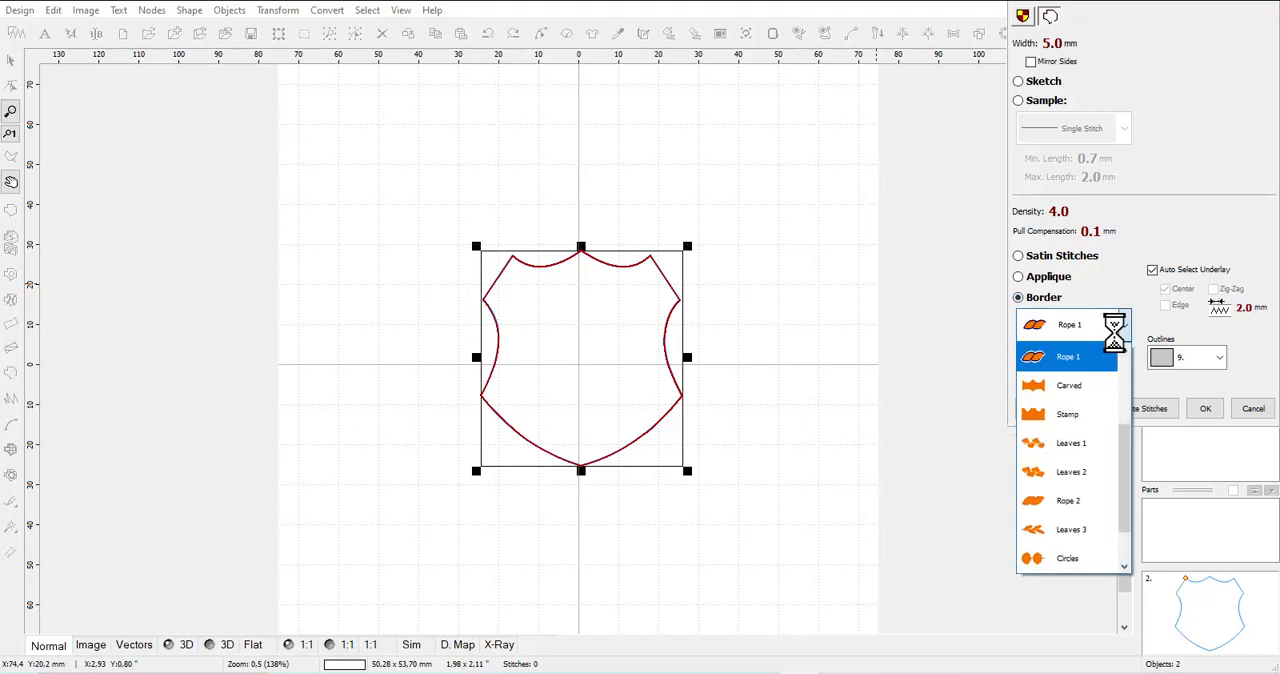
mouse_move(1129, 443)
mouse_down()
mouse_move(1127, 487)
mouse_move(1117, 418)
mouse_move(1113, 439)
mouse_up()
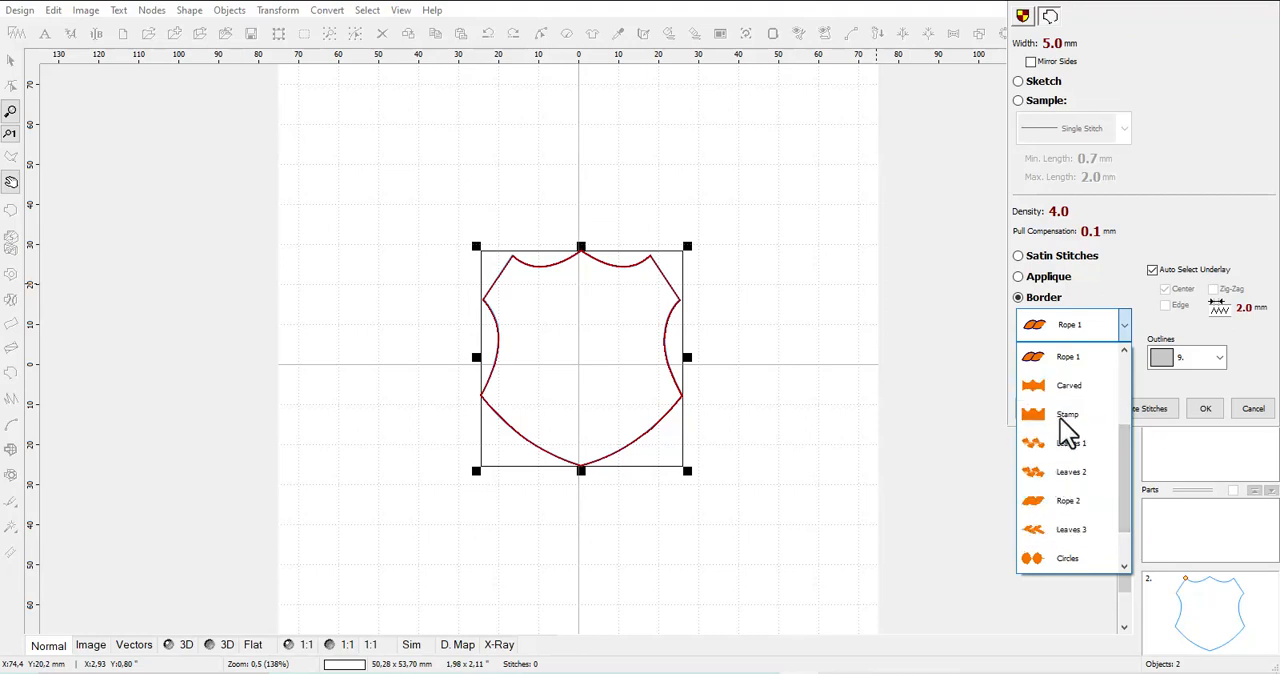
click(1060, 383)
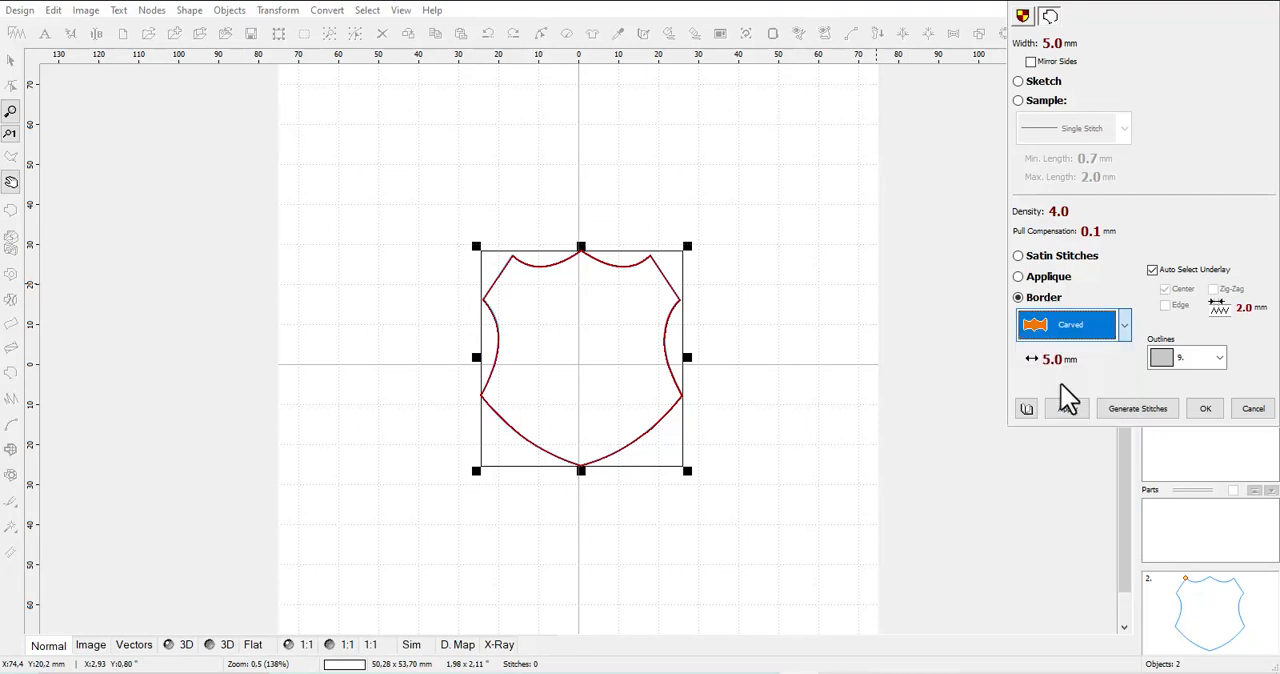
click(1064, 409)
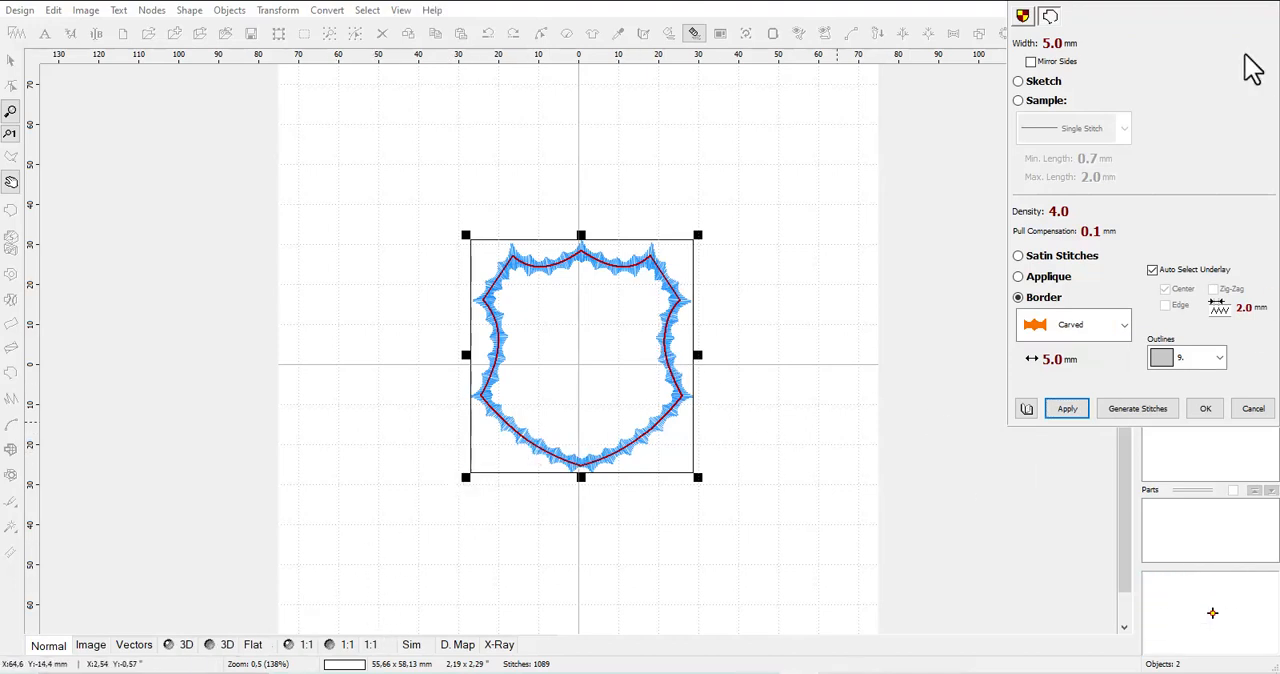
scroll(651, 354, up, 2)
scroll(643, 350, down, 1)
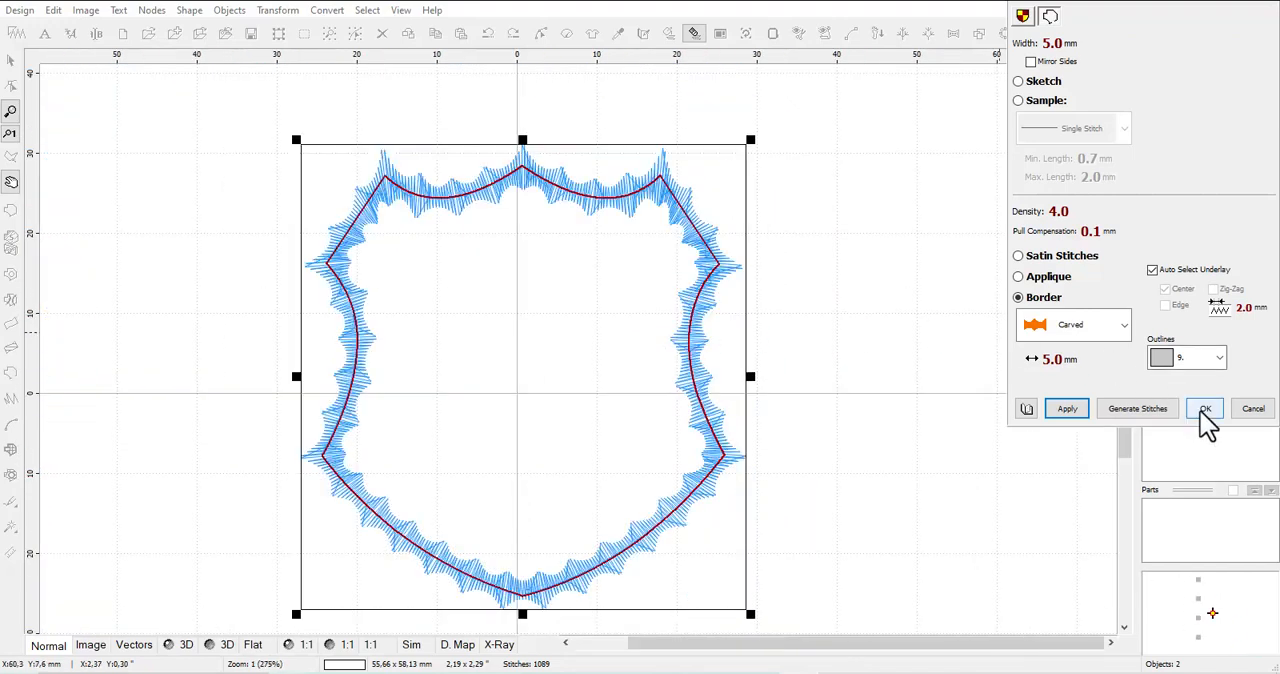
click(1217, 407)
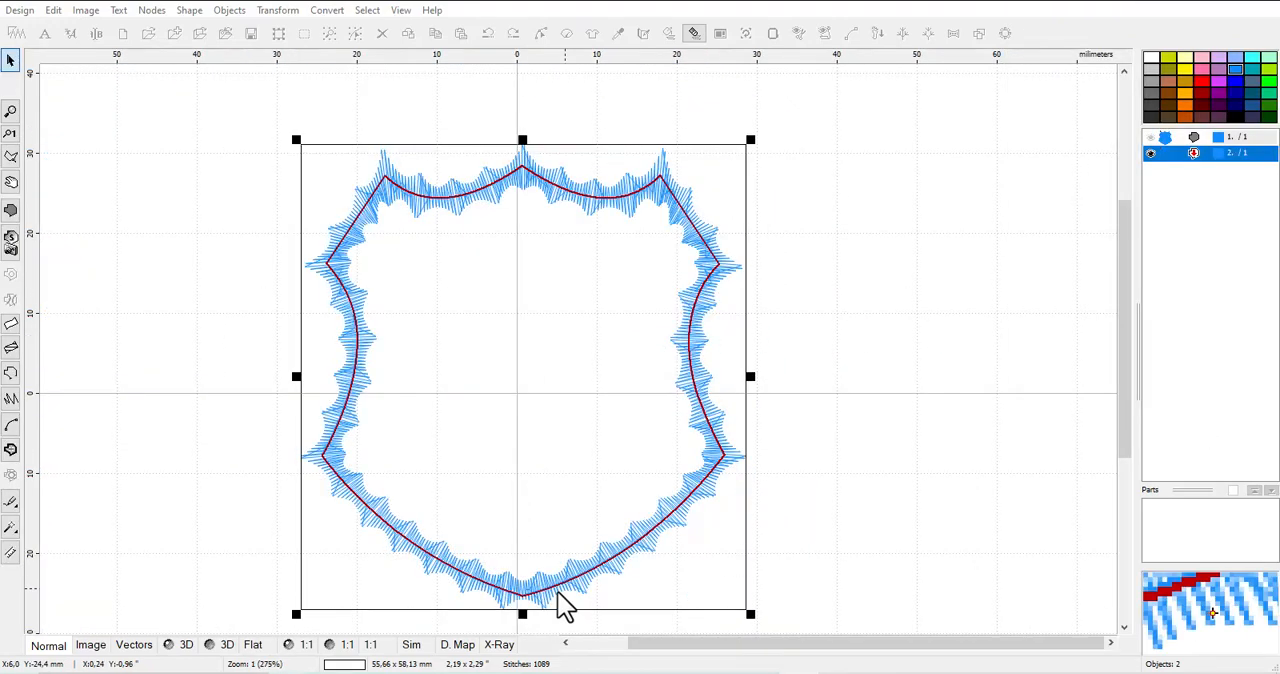
click(224, 646)
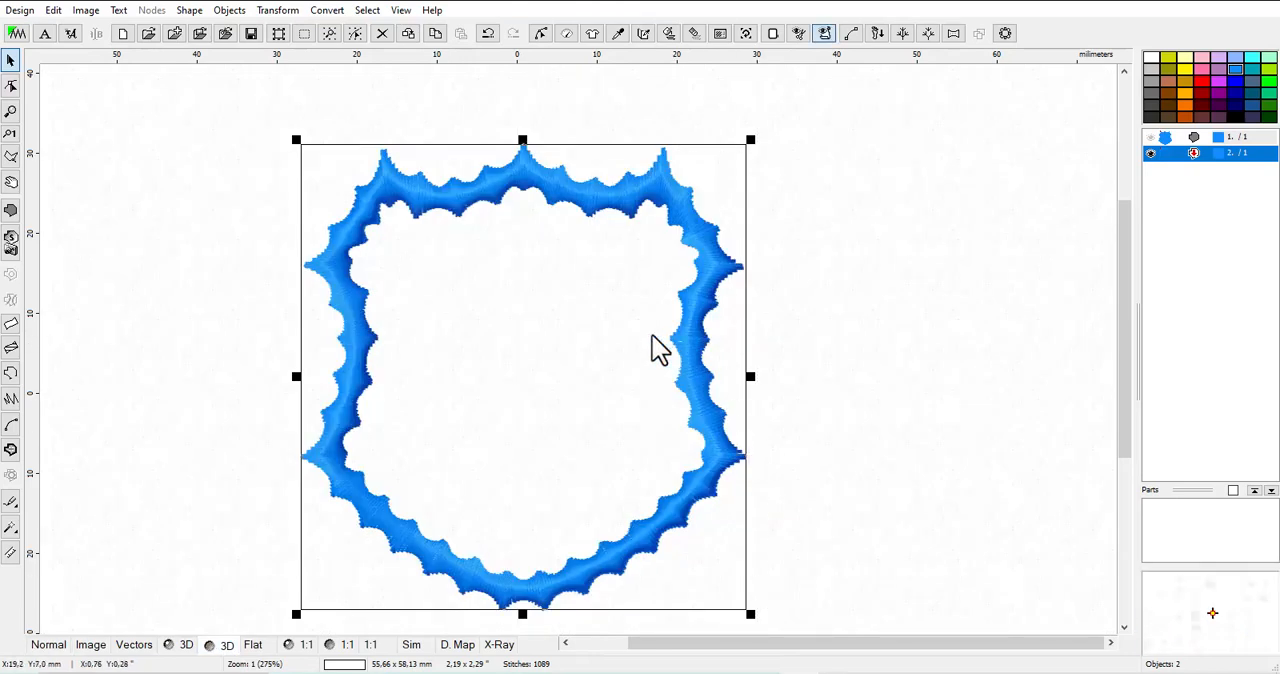
Try the Leaves 1 border pattern on the shield outline
right_click(1180, 168)
click(1177, 205)
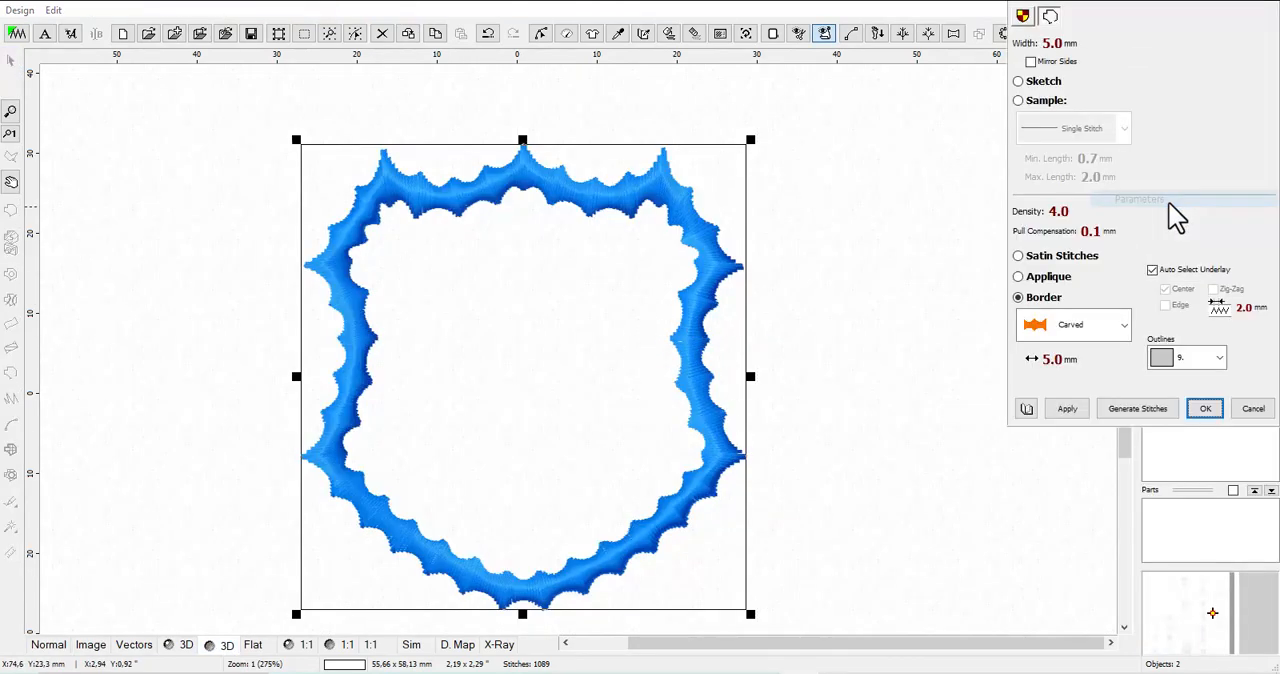
click(1124, 325)
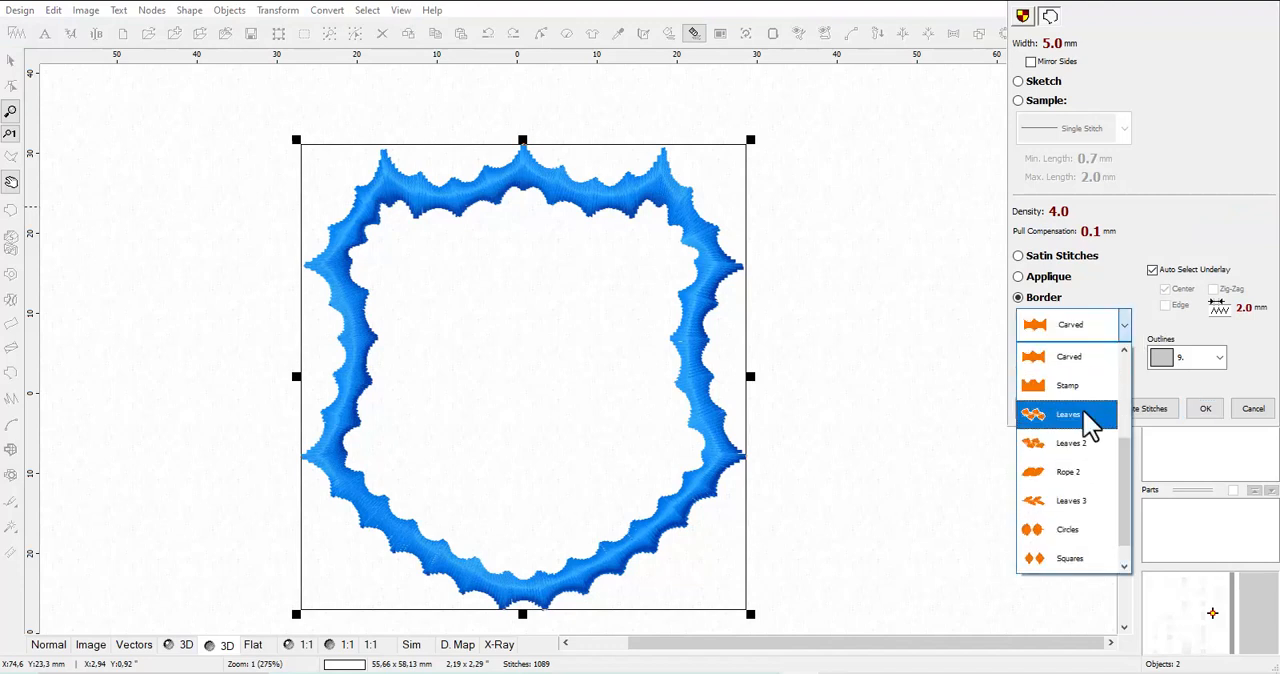
click(1072, 418)
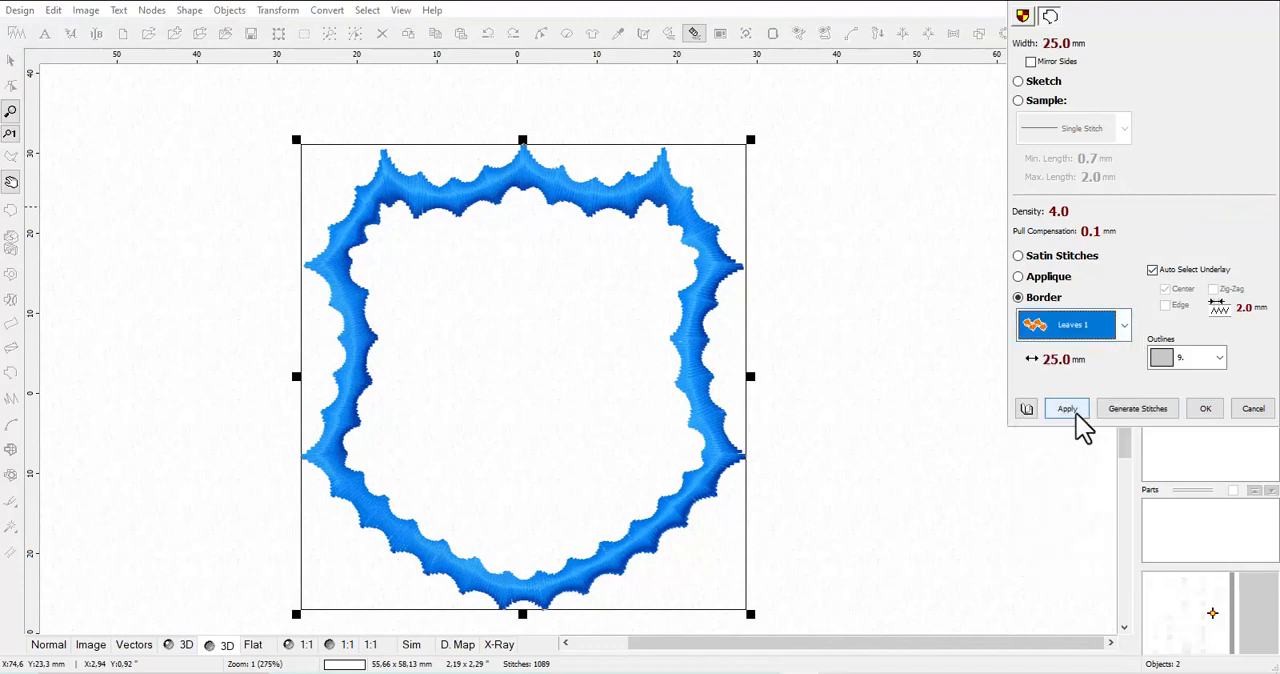
click(1072, 412)
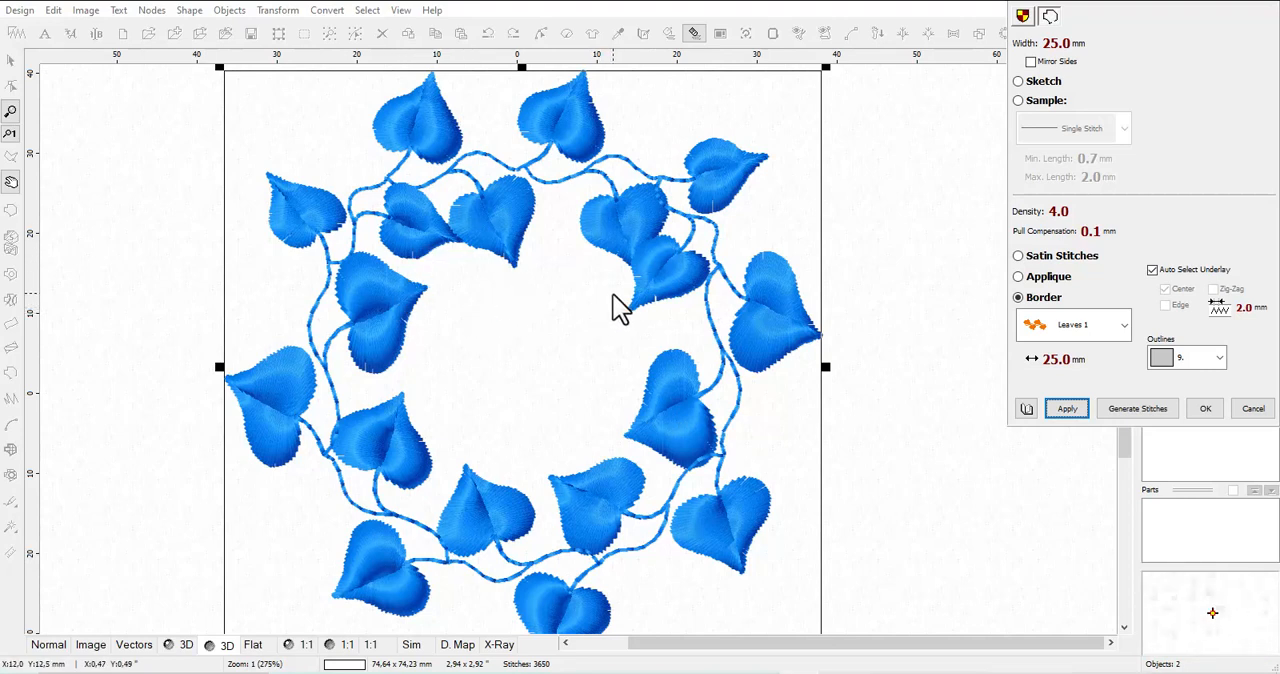
Try the Circles border pattern on the shield outline
click(1120, 334)
click(1092, 510)
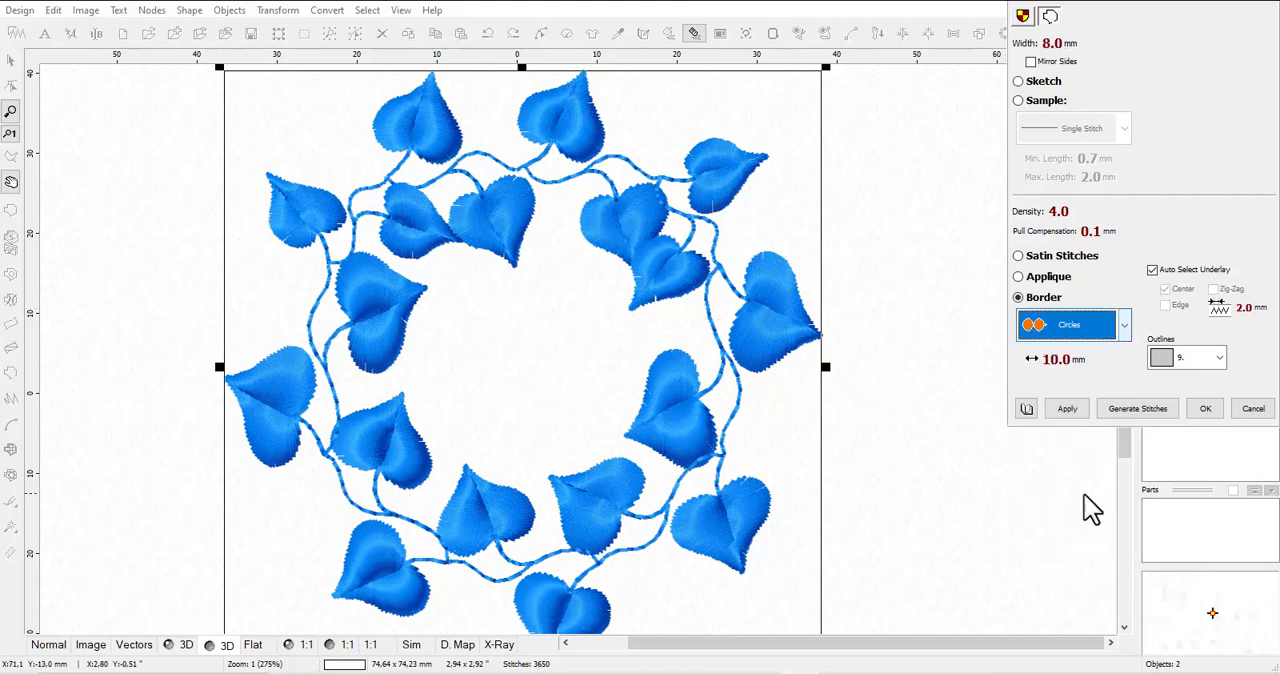
click(1068, 410)
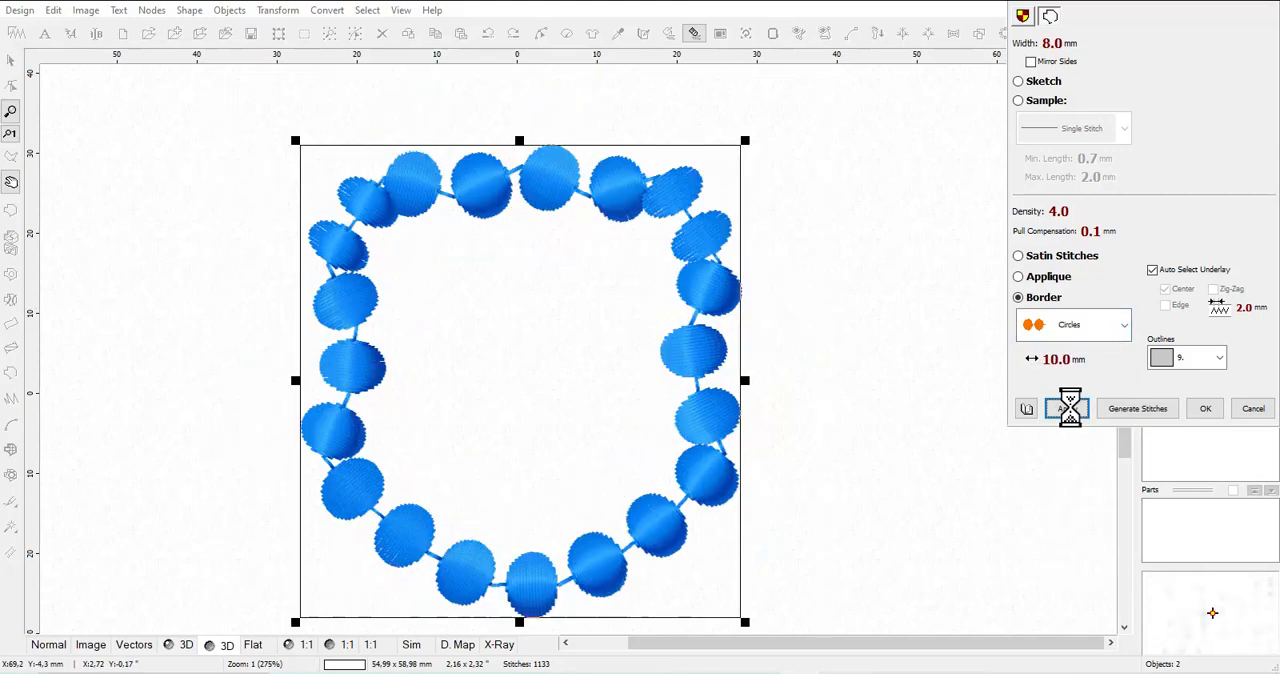
Apply the Rope 1 border pattern to the shield outline
click(1064, 328)
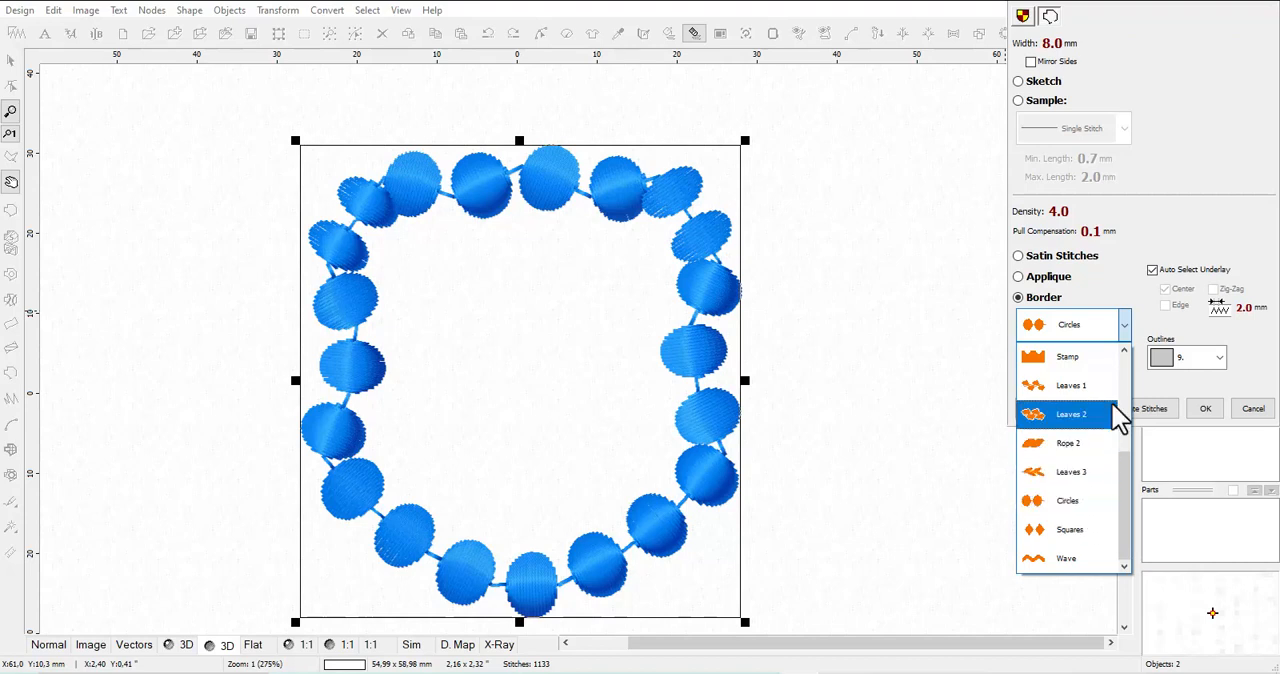
drag(1120, 463, 1126, 366)
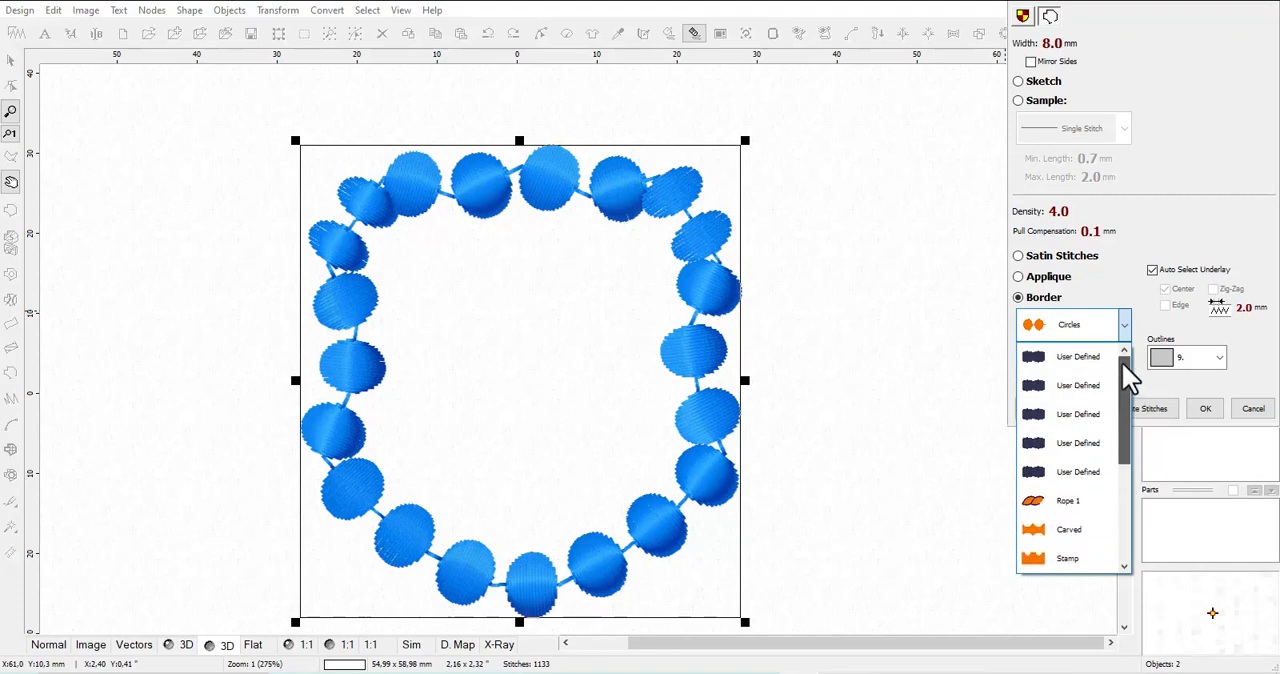
click(1070, 502)
click(1068, 410)
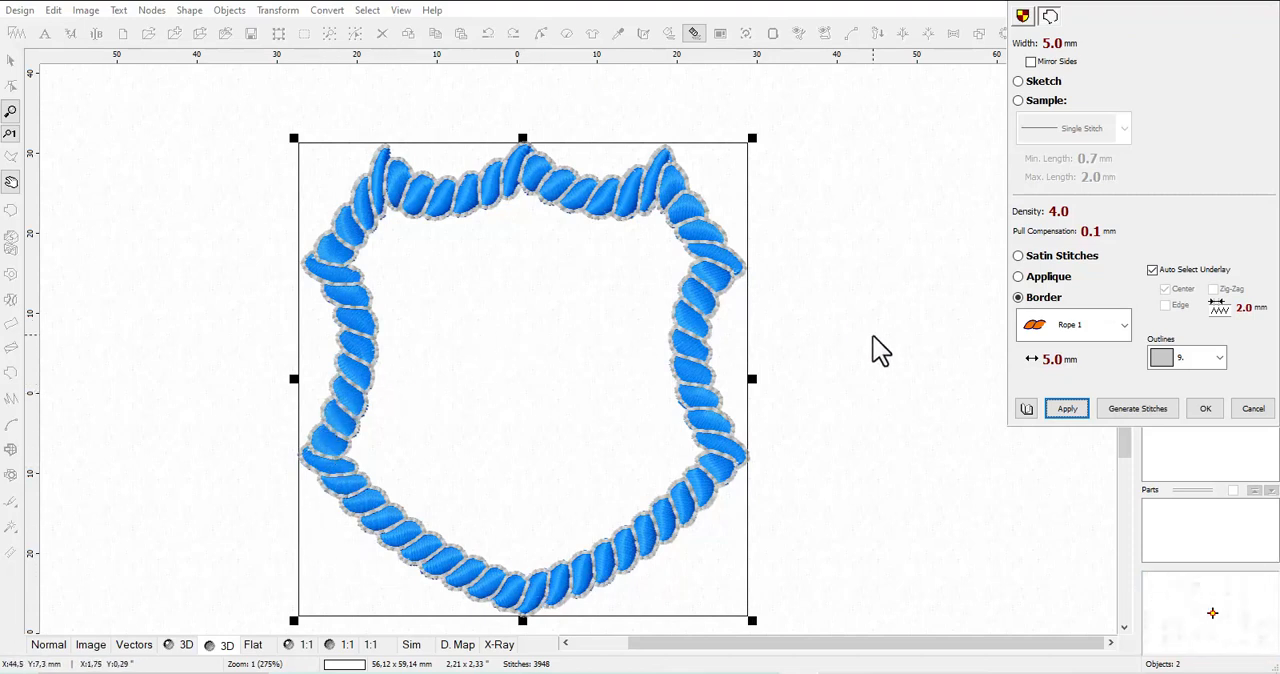
Set the rope border's outlines to colour 11, yellow, and apply it
click(1220, 358)
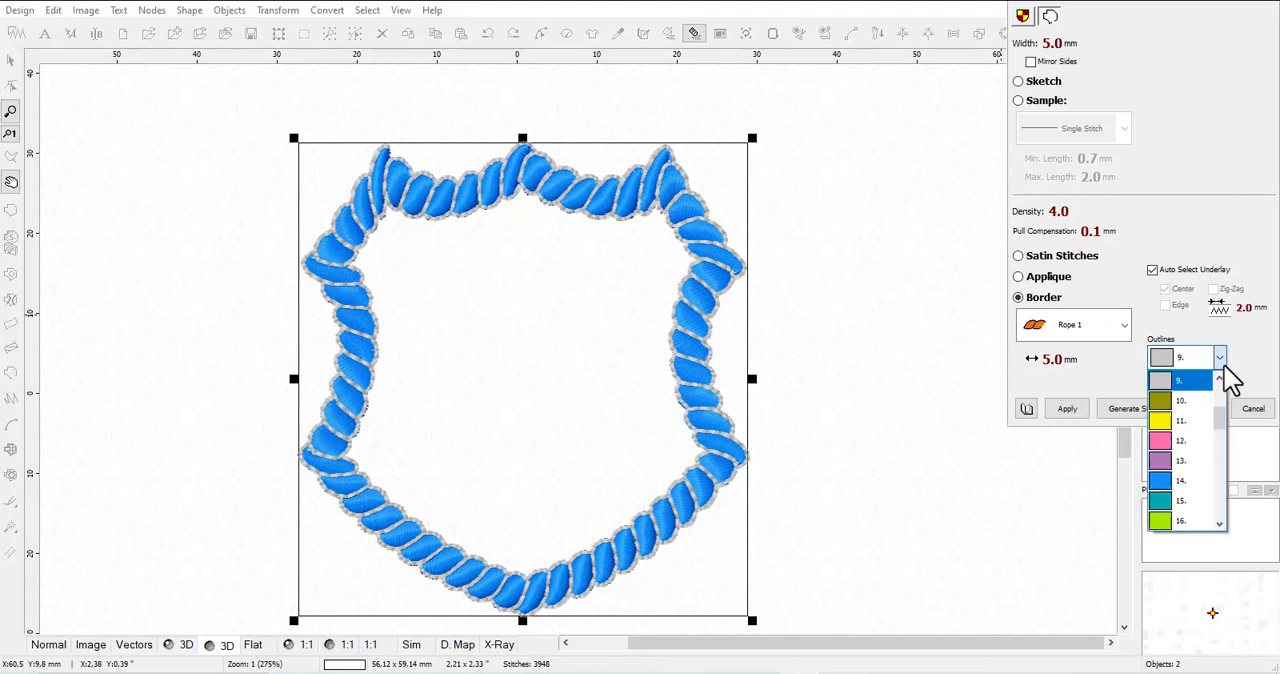
scroll(1200, 500, down, 3)
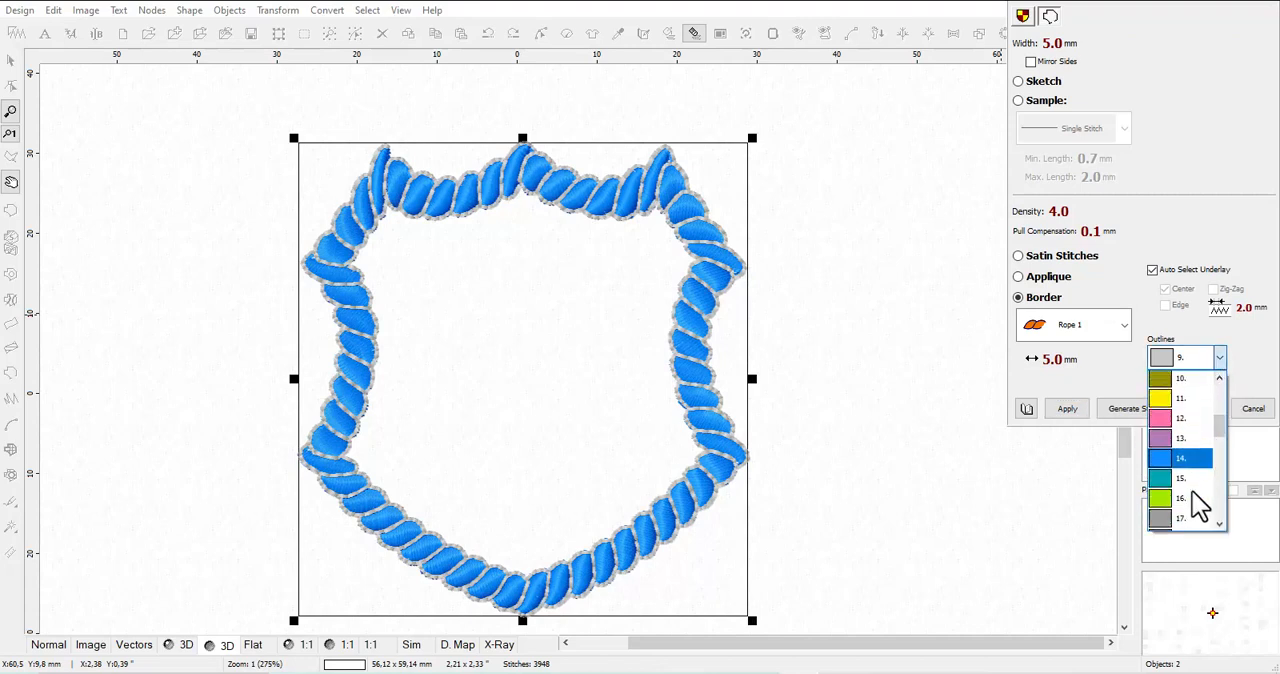
scroll(1197, 505, up, 3)
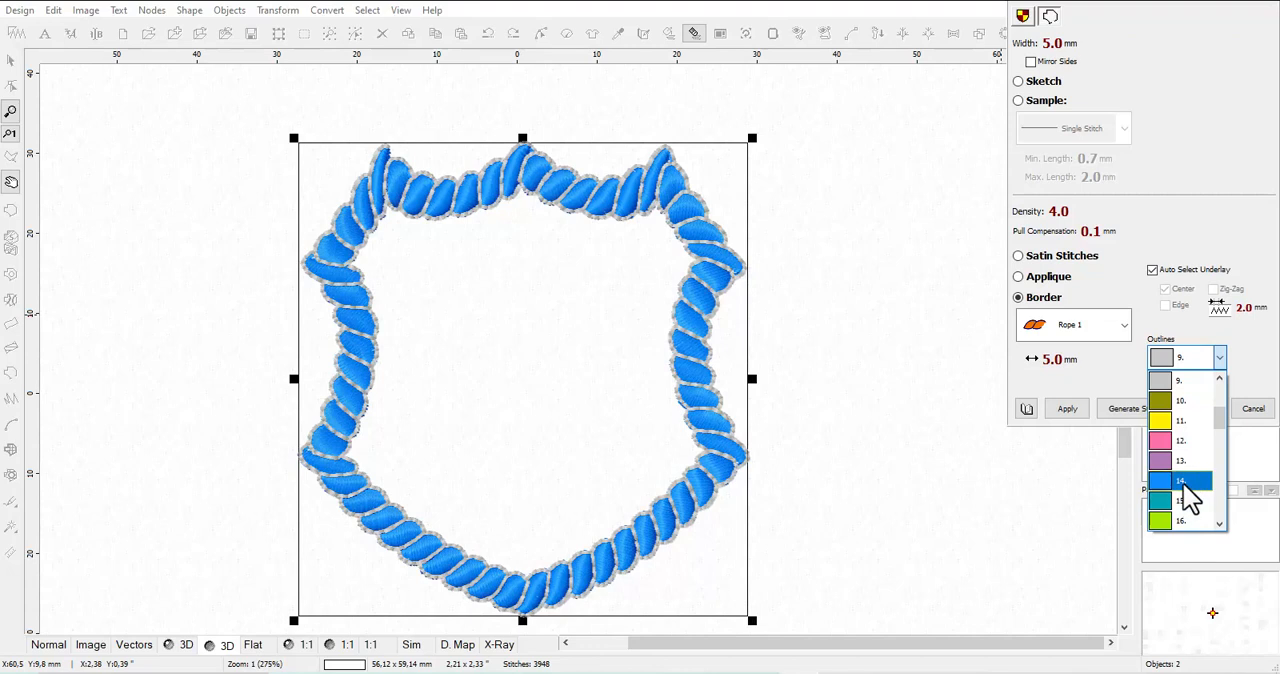
click(1182, 422)
click(1066, 408)
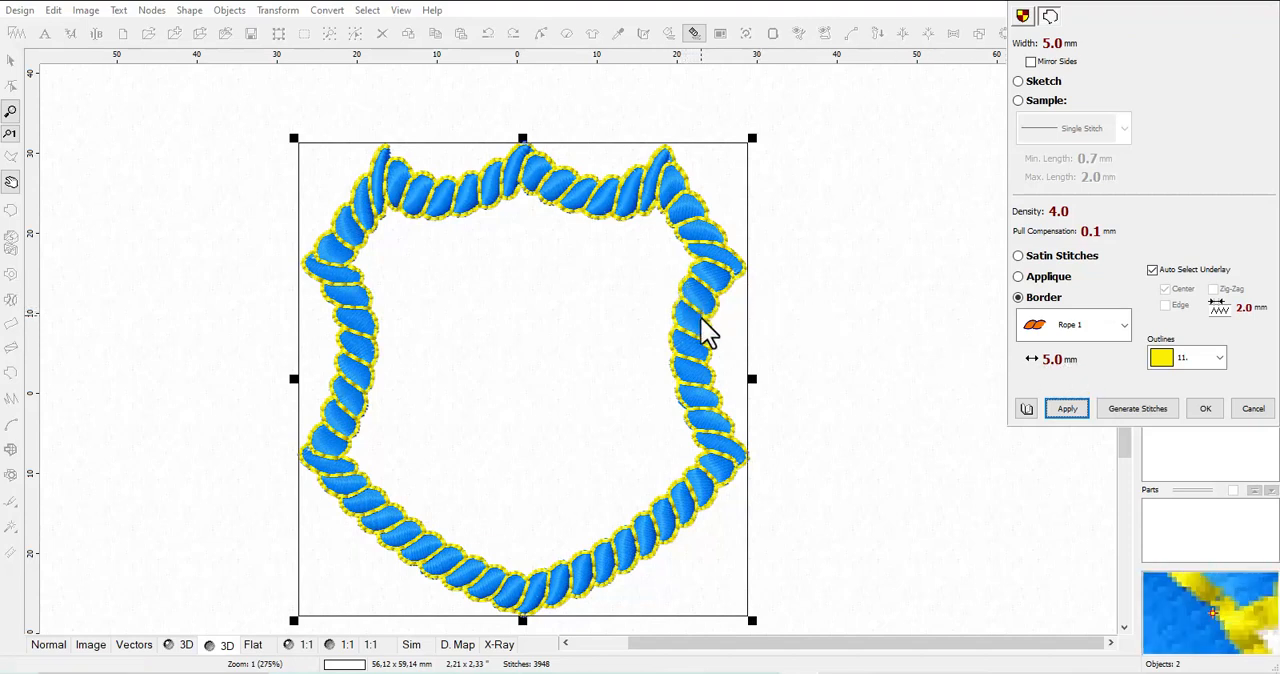
Try a longer rope pattern by setting its length to 10.5 mm and applying it
scroll(1072, 370, up, 1)
scroll(1068, 368, up, 10)
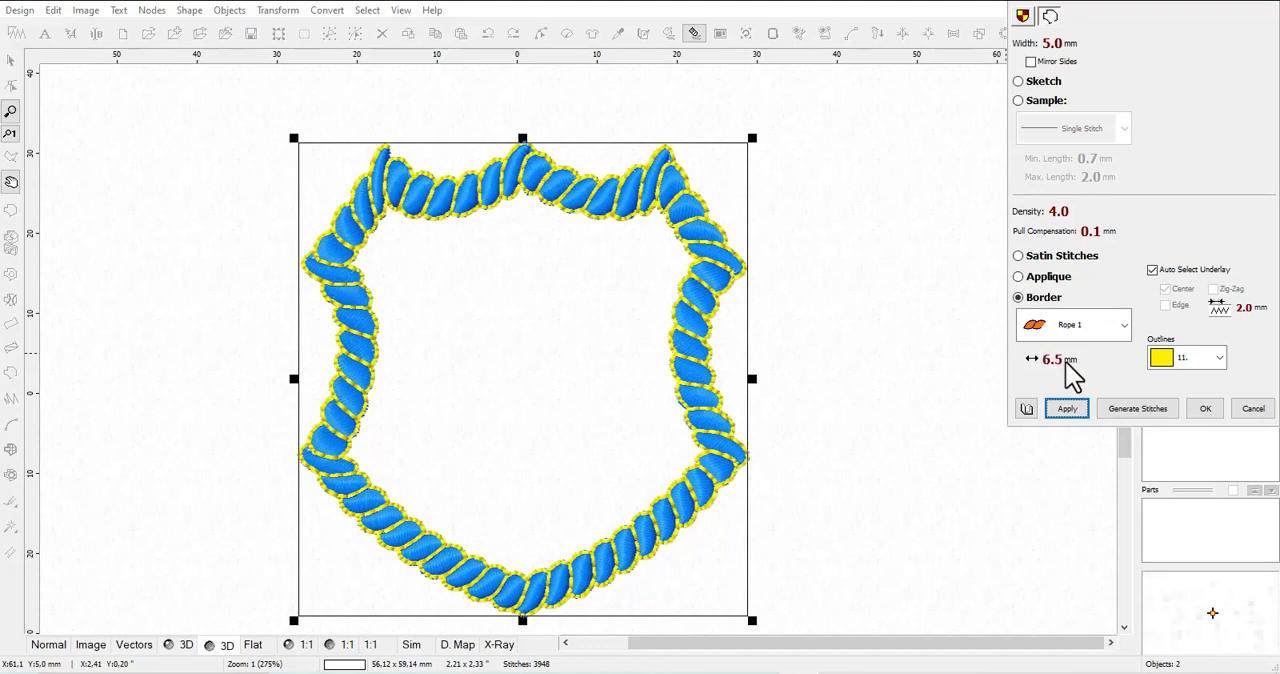
click(1066, 408)
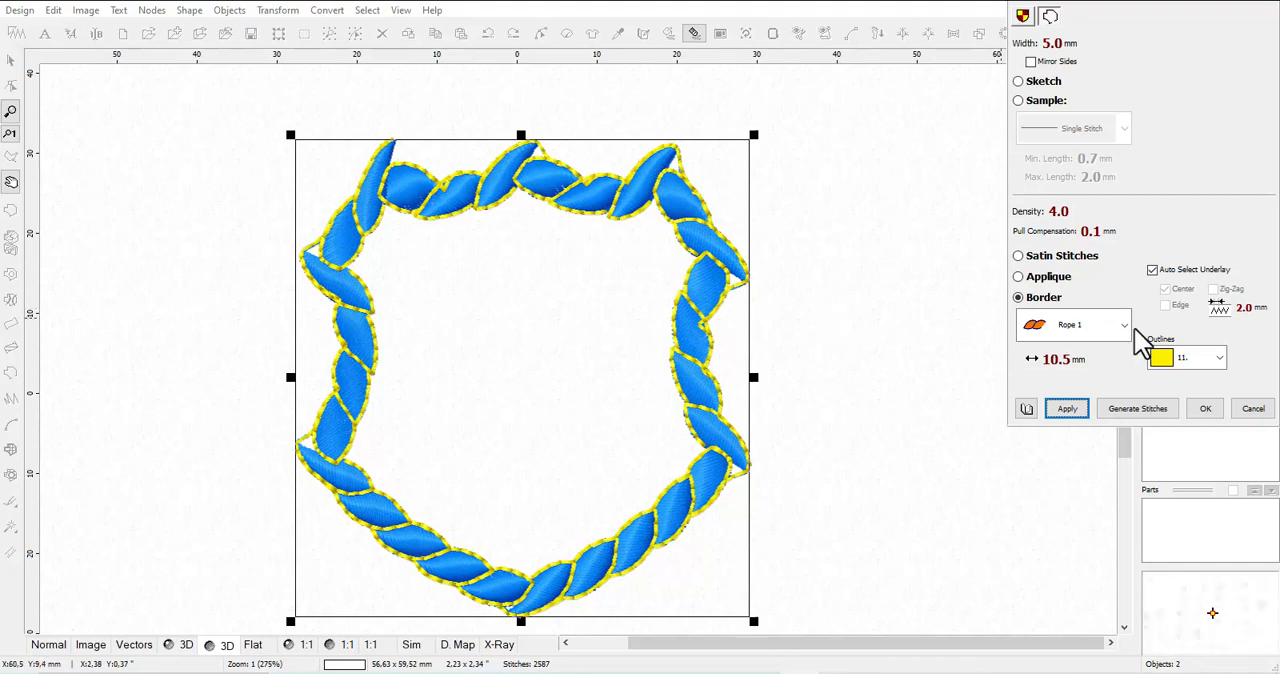
Set the rope pattern's length to 3.0 mm, apply it and accept the border parameters
scroll(1062, 359, down, 1)
scroll(1062, 359, down, 10)
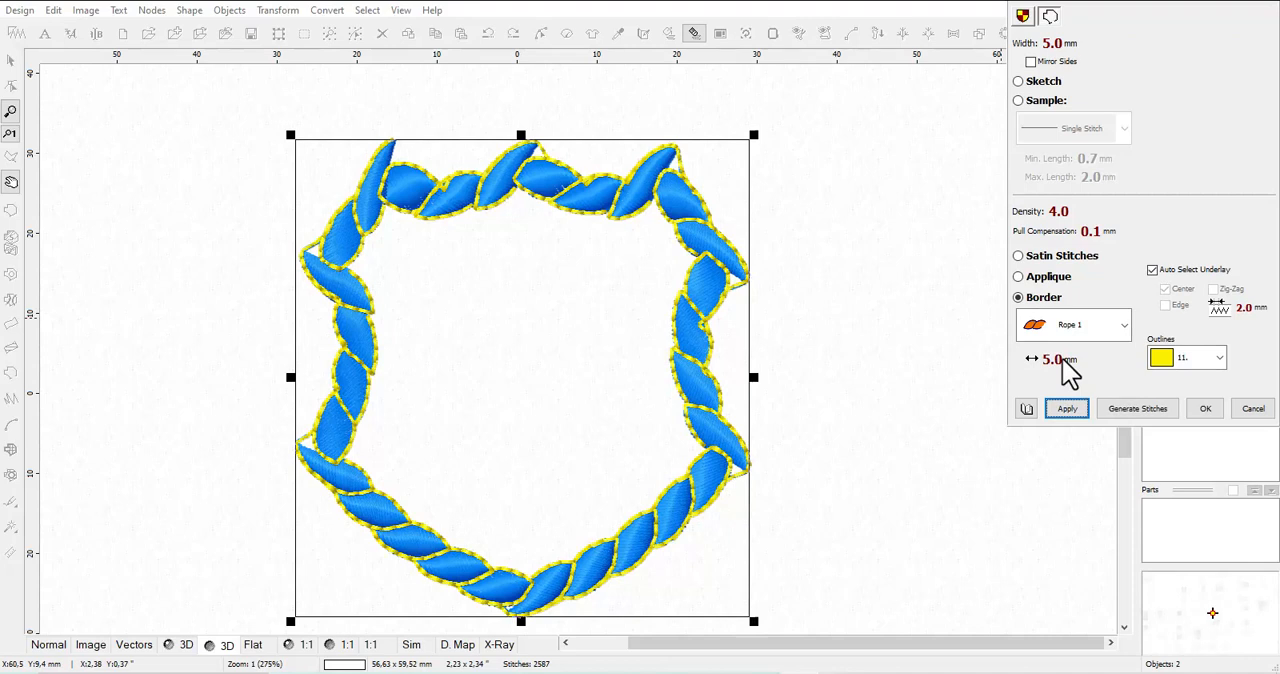
scroll(1064, 363, down, 5)
scroll(1064, 362, down, 6)
scroll(1070, 362, down, 6)
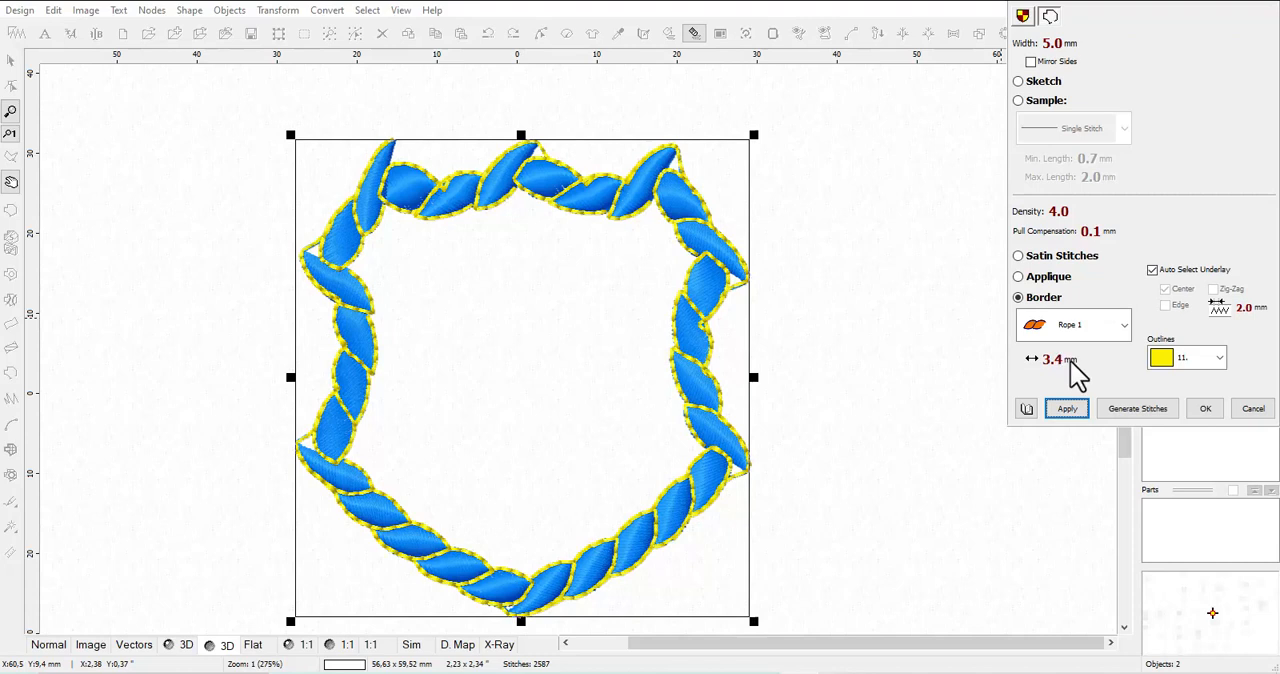
click(1079, 417)
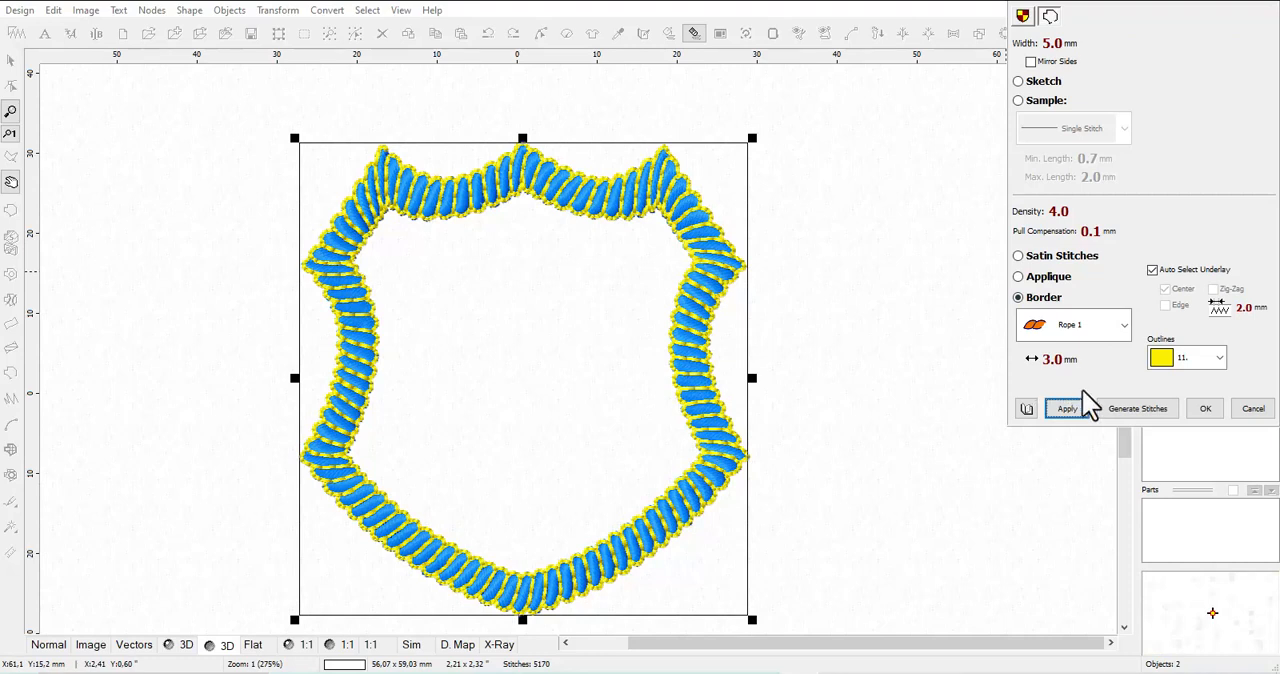
click(1065, 408)
click(1152, 271)
click(1206, 409)
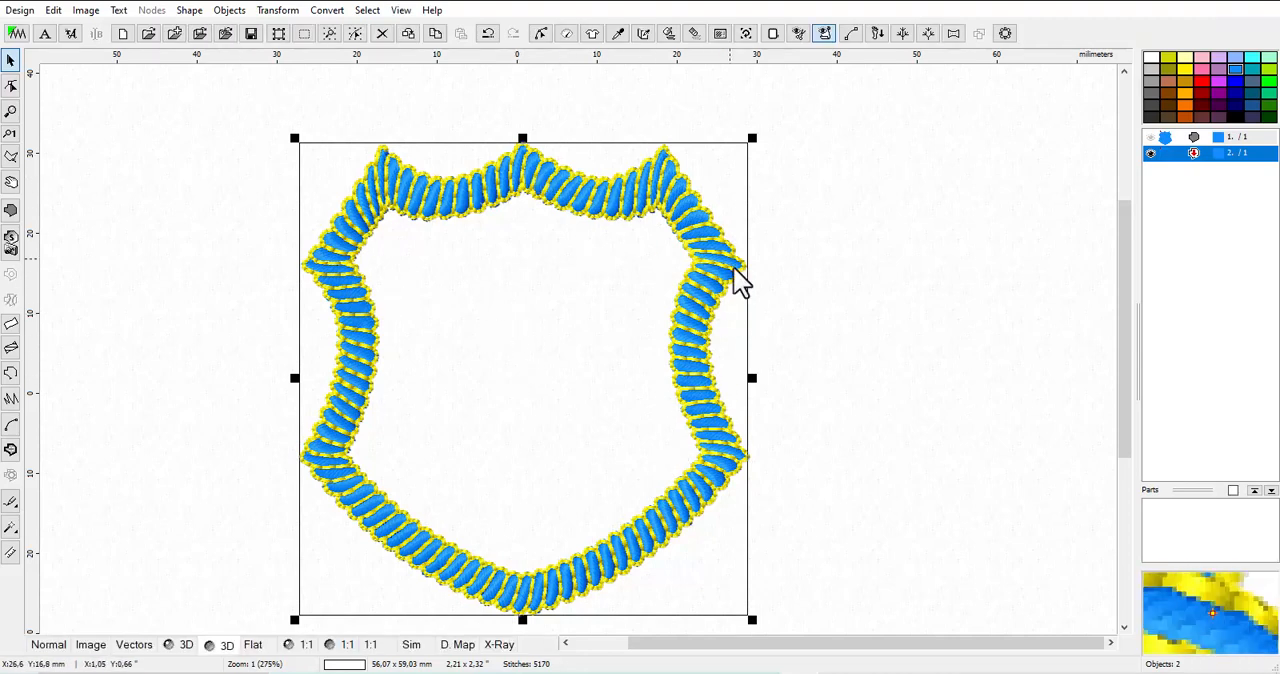
Recolour the body of the rope border from the palette to red
click(1200, 78)
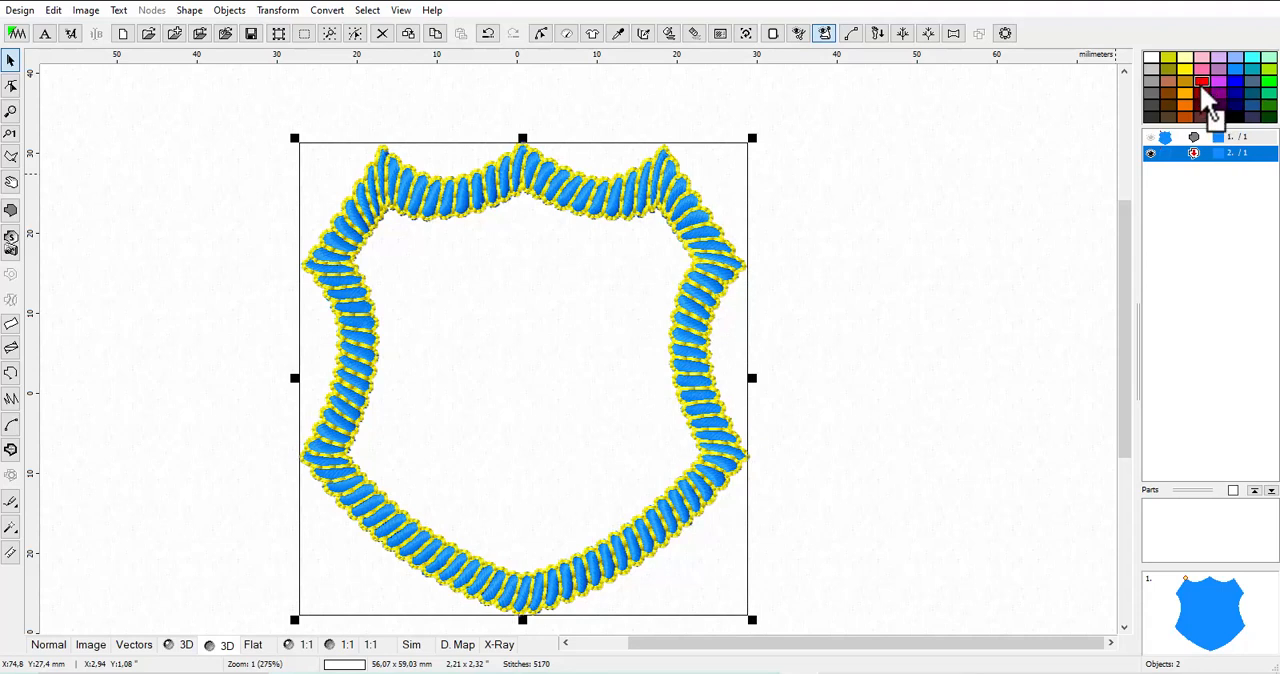
click(1202, 152)
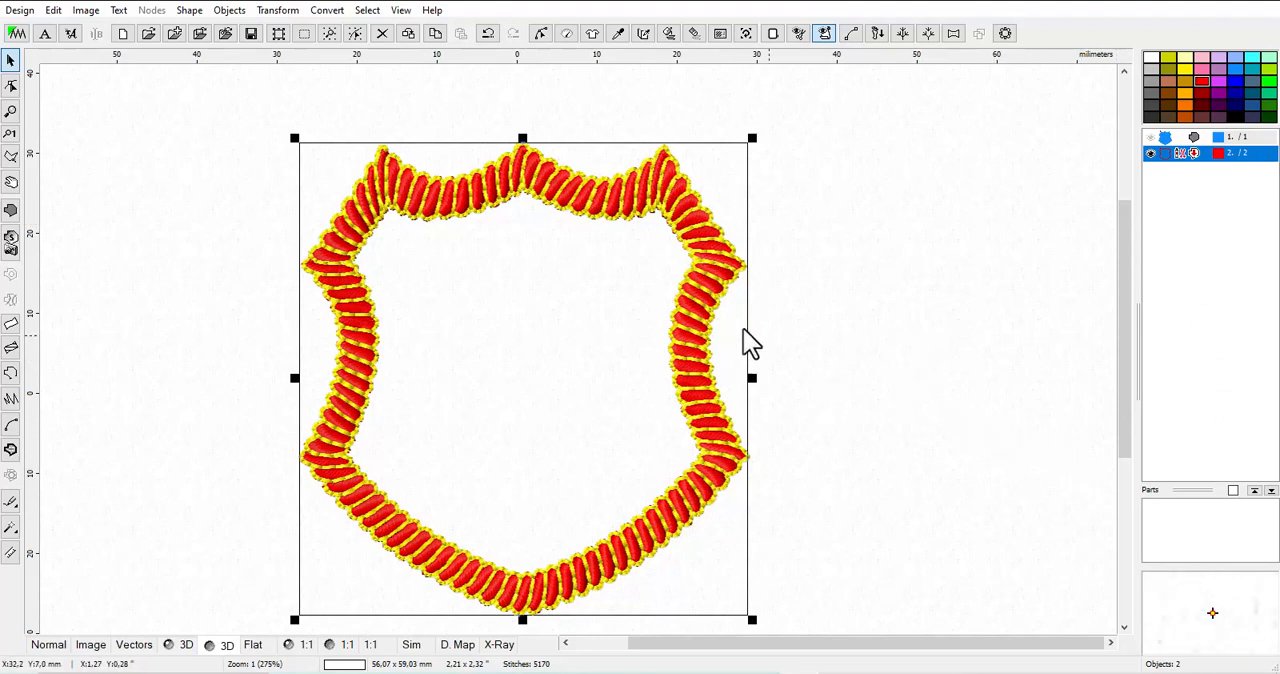
Start a Font Engine text in the empty area beside the shield and enter the letter K
click(72, 33)
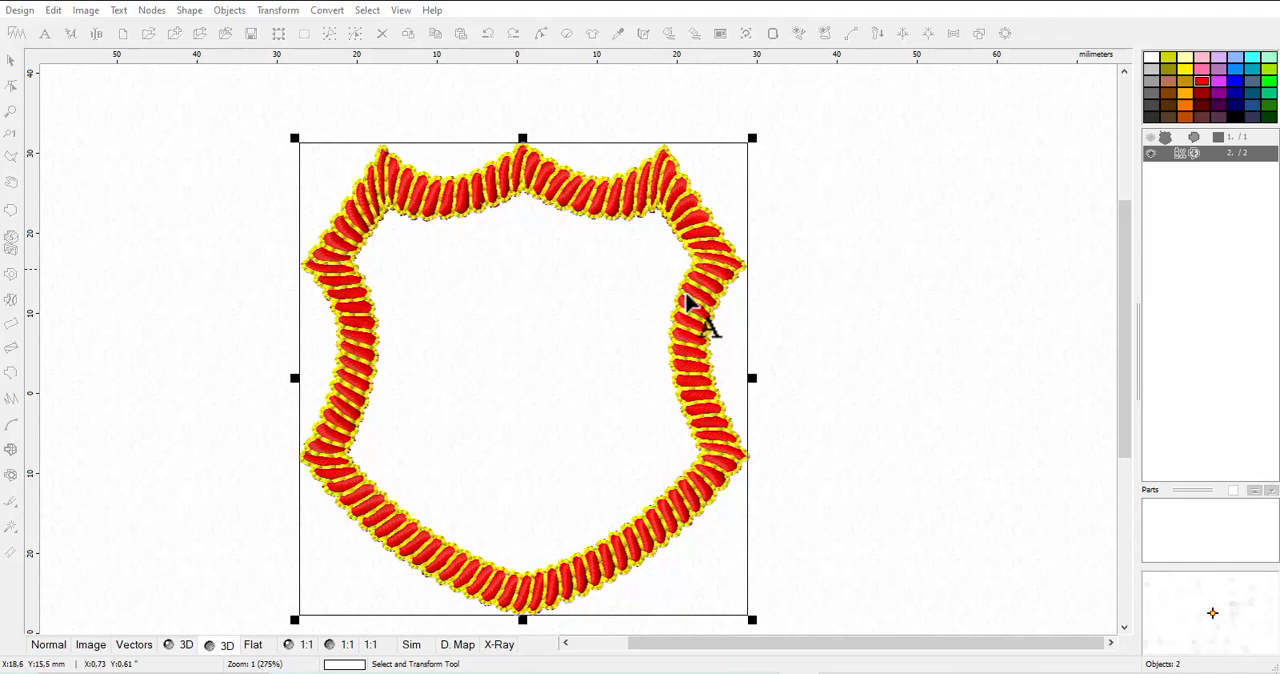
click(837, 318)
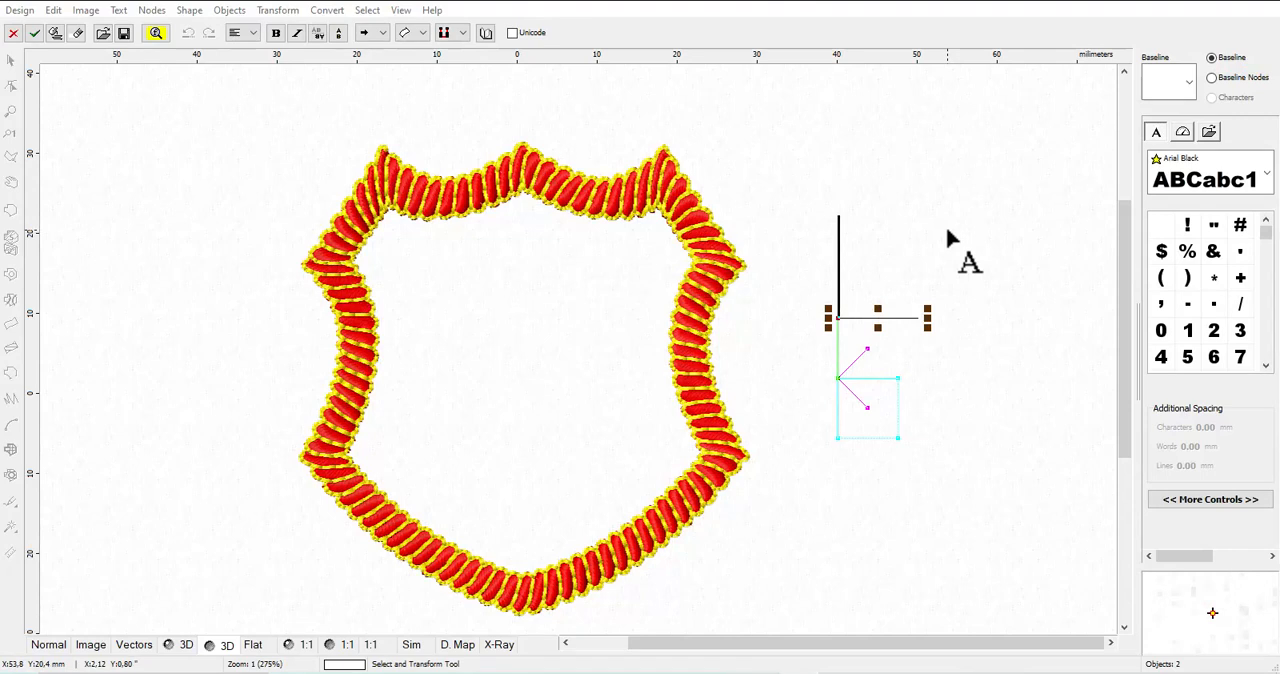
text(K)
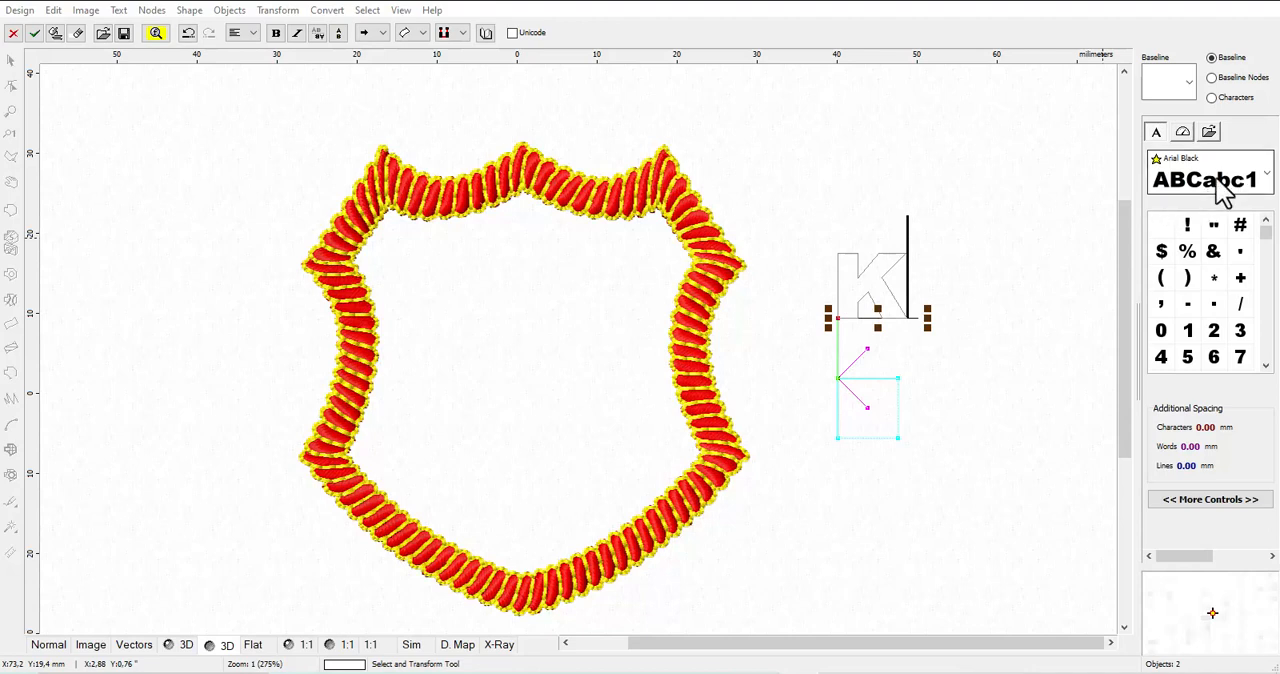
Look through the available fonts for the letter K, keep Arial Black and accept the text
click(1267, 178)
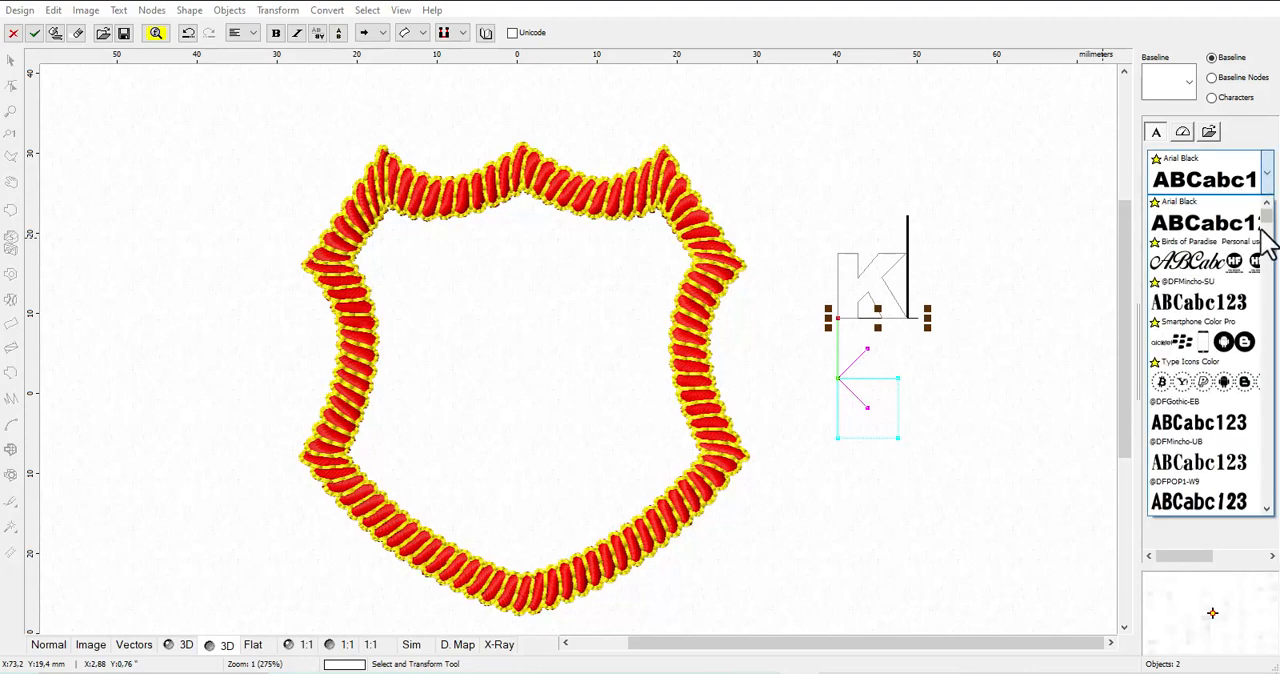
scroll(1270, 240, down, 1)
drag(1268, 222, 1268, 252)
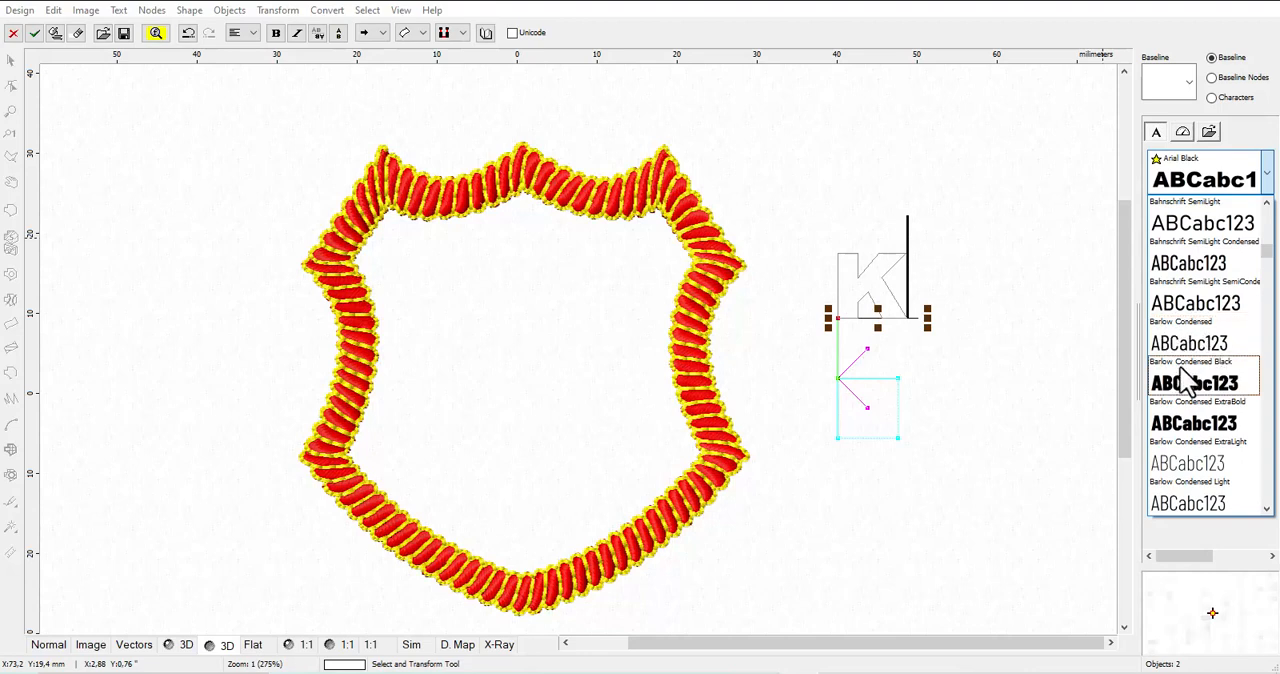
click(1267, 203)
drag(1267, 203, 1267, 203)
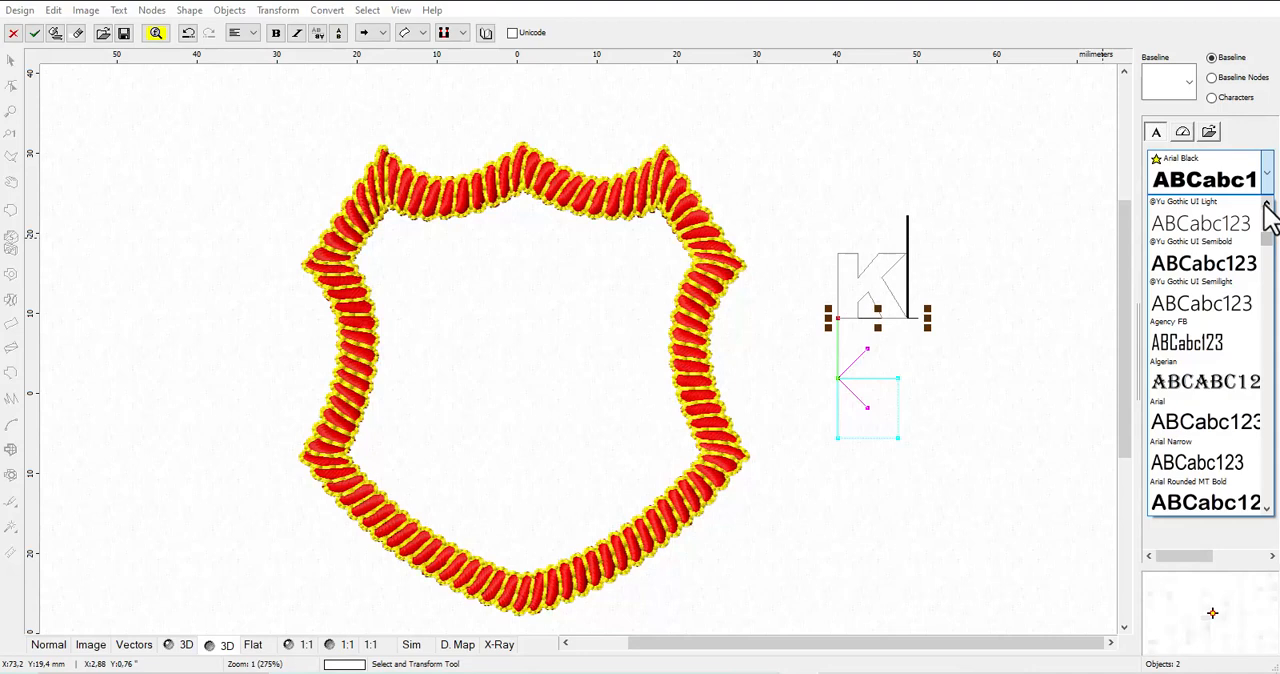
drag(1265, 204, 1265, 204)
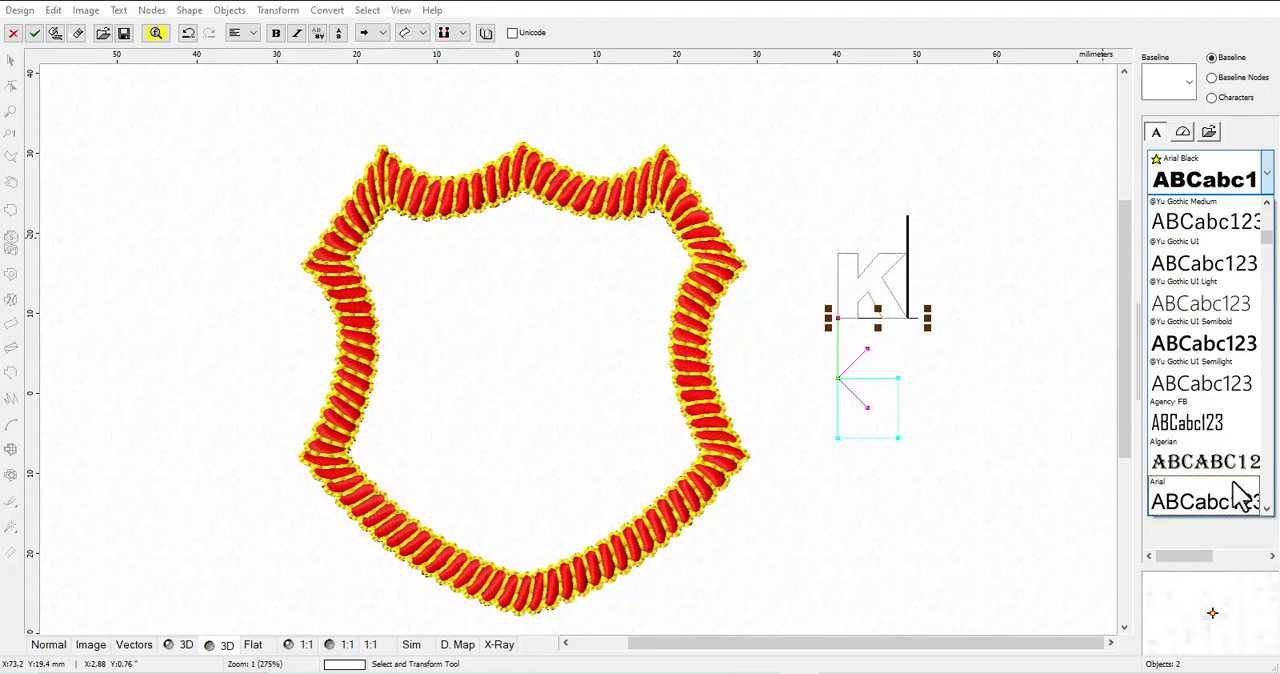
drag(1266, 506, 1266, 506)
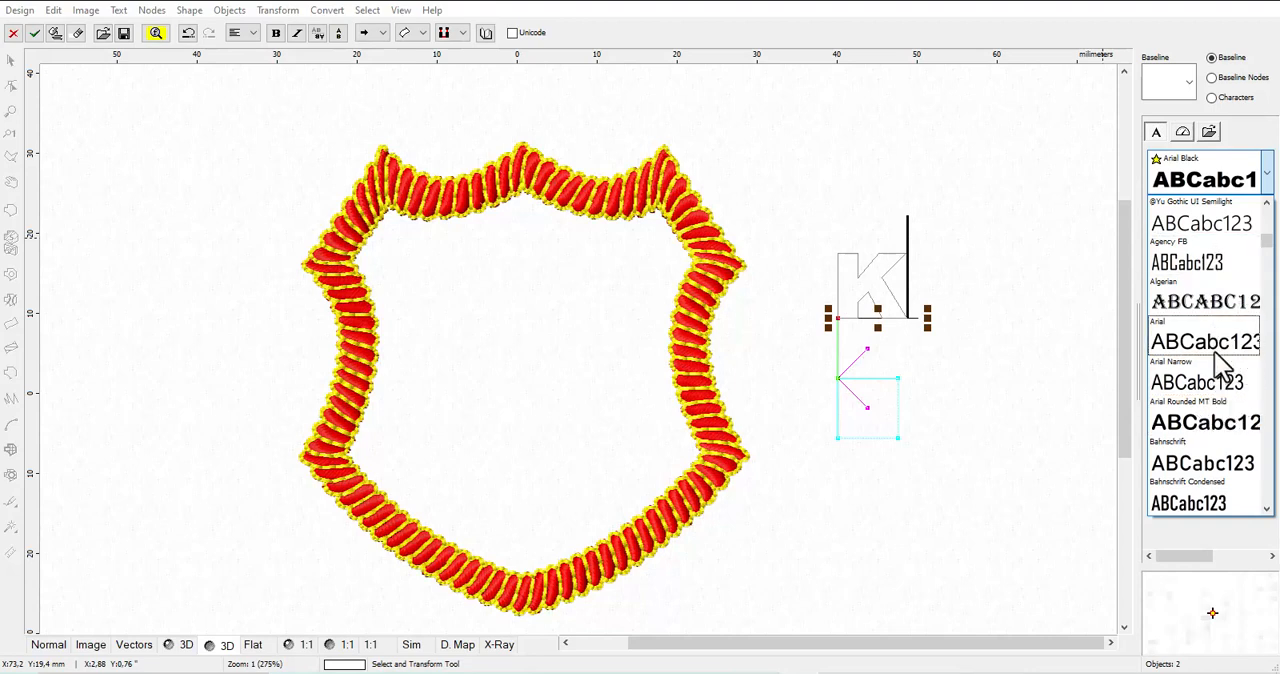
click(1236, 190)
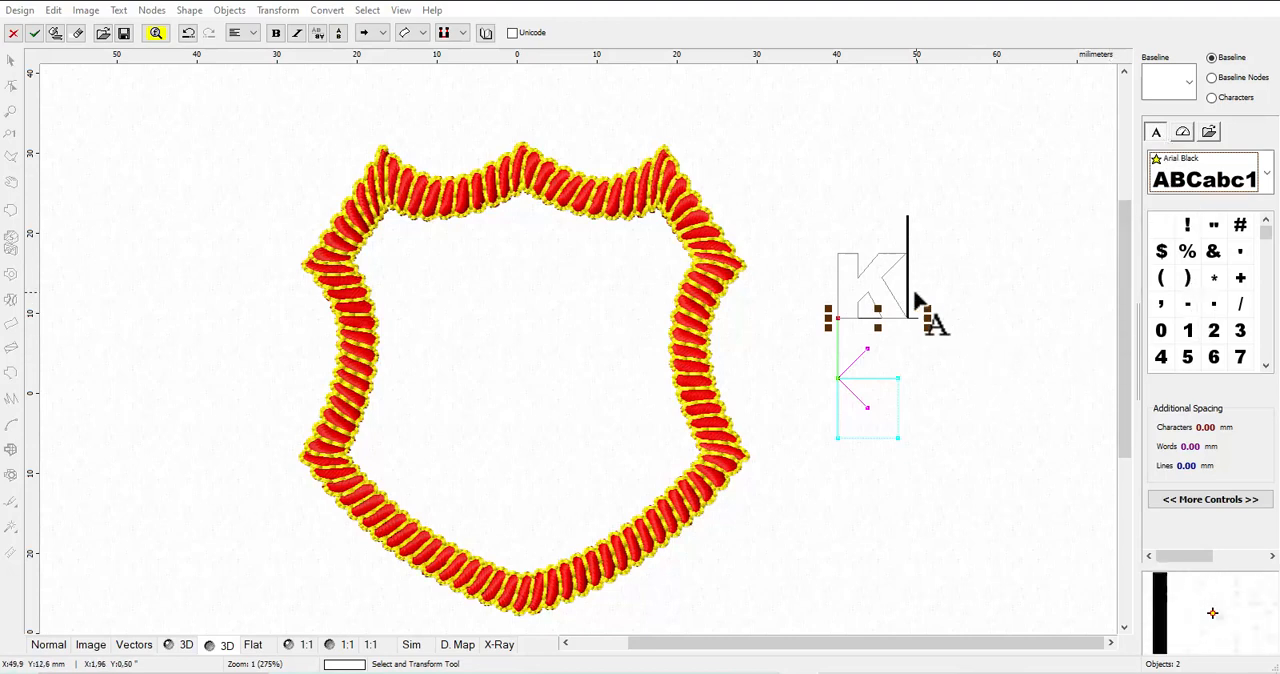
click(35, 33)
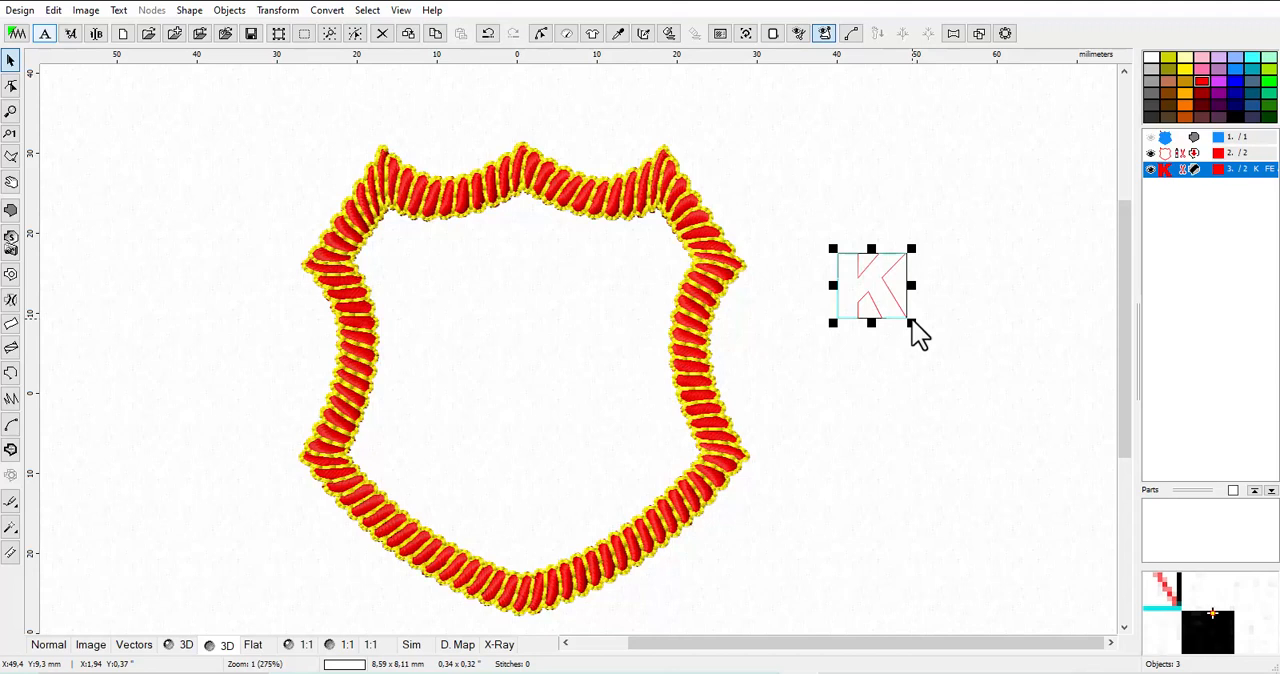
Enlarge the K to about 23 × 21.7 mm and position it in the middle of the shield
drag(911, 323, 949, 429)
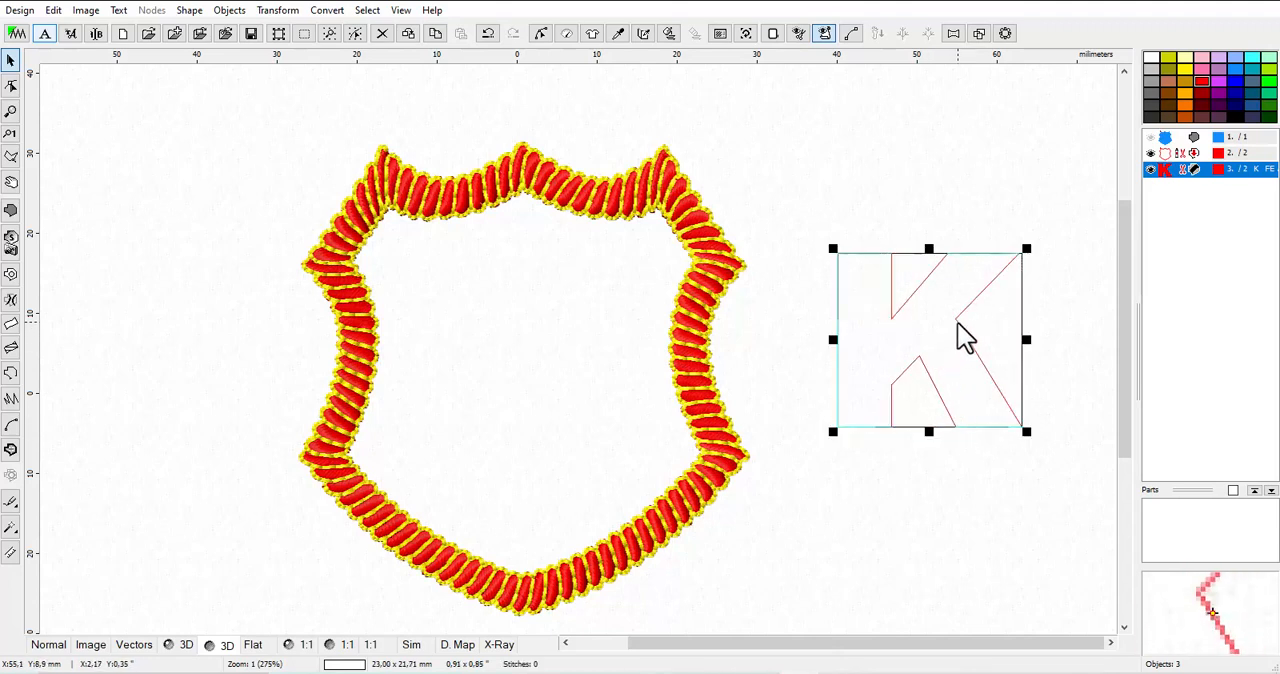
mouse_move(958, 324)
mouse_down()
mouse_move(554, 366)
mouse_move(567, 368)
mouse_up()
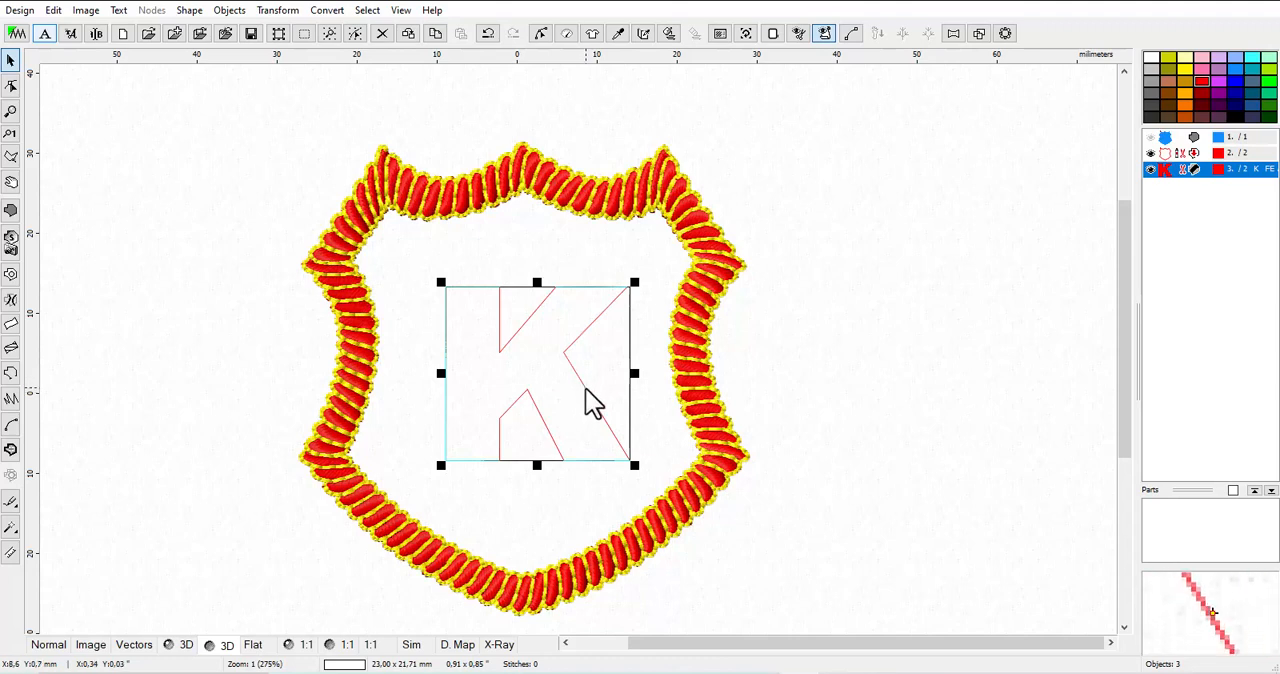
drag(587, 395, 594, 405)
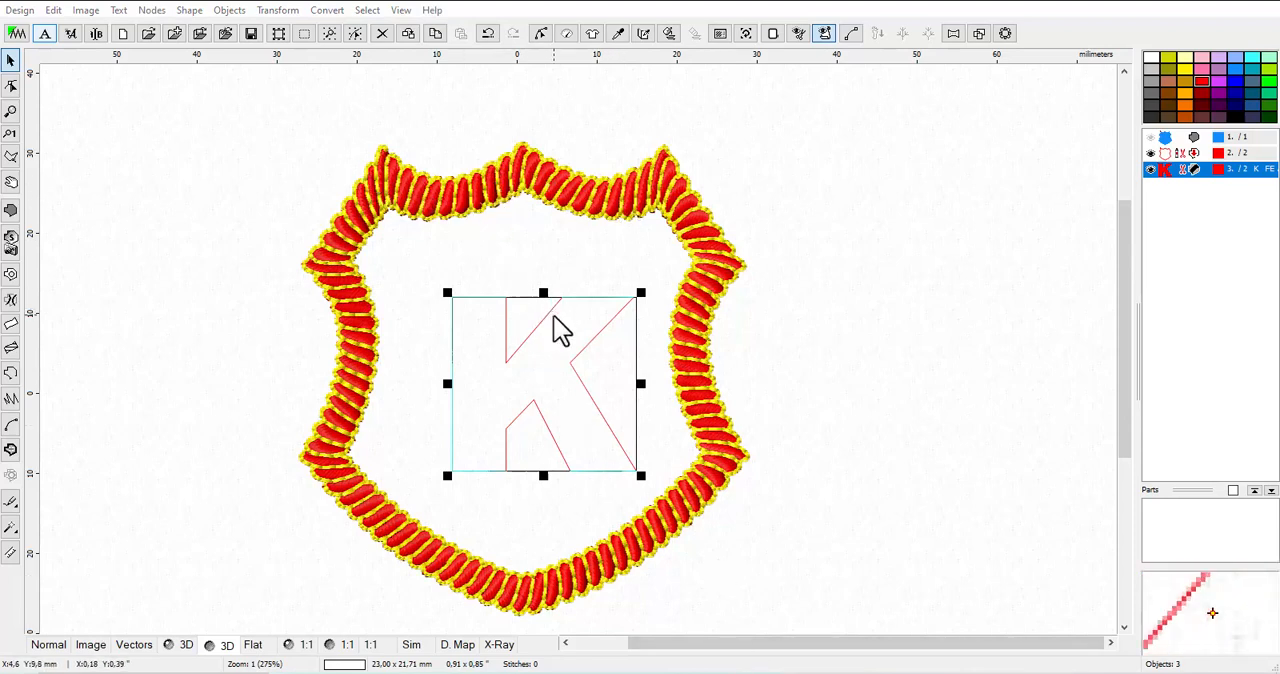
drag(546, 312, 537, 305)
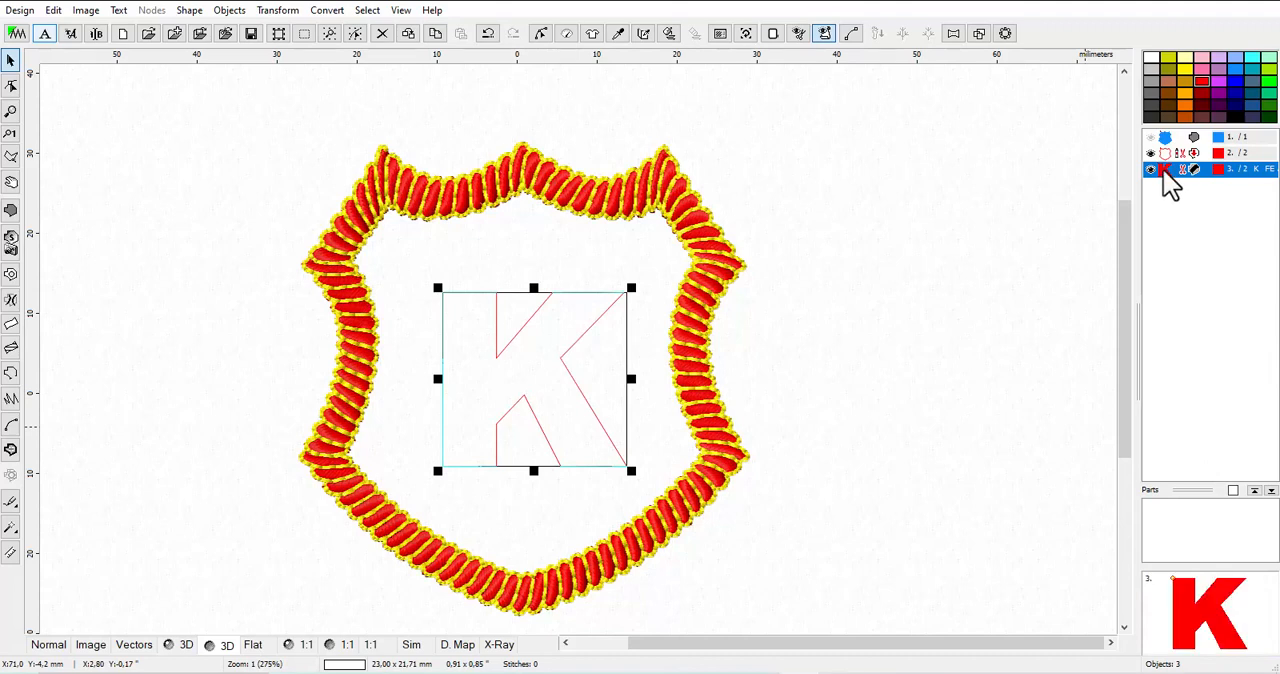
Duplicate the K in place through the clipboard and check both copies in the object list
click(438, 40)
click(462, 38)
click(1177, 176)
click(1175, 188)
click(1175, 172)
click(1175, 188)
click(1172, 170)
click(1171, 185)
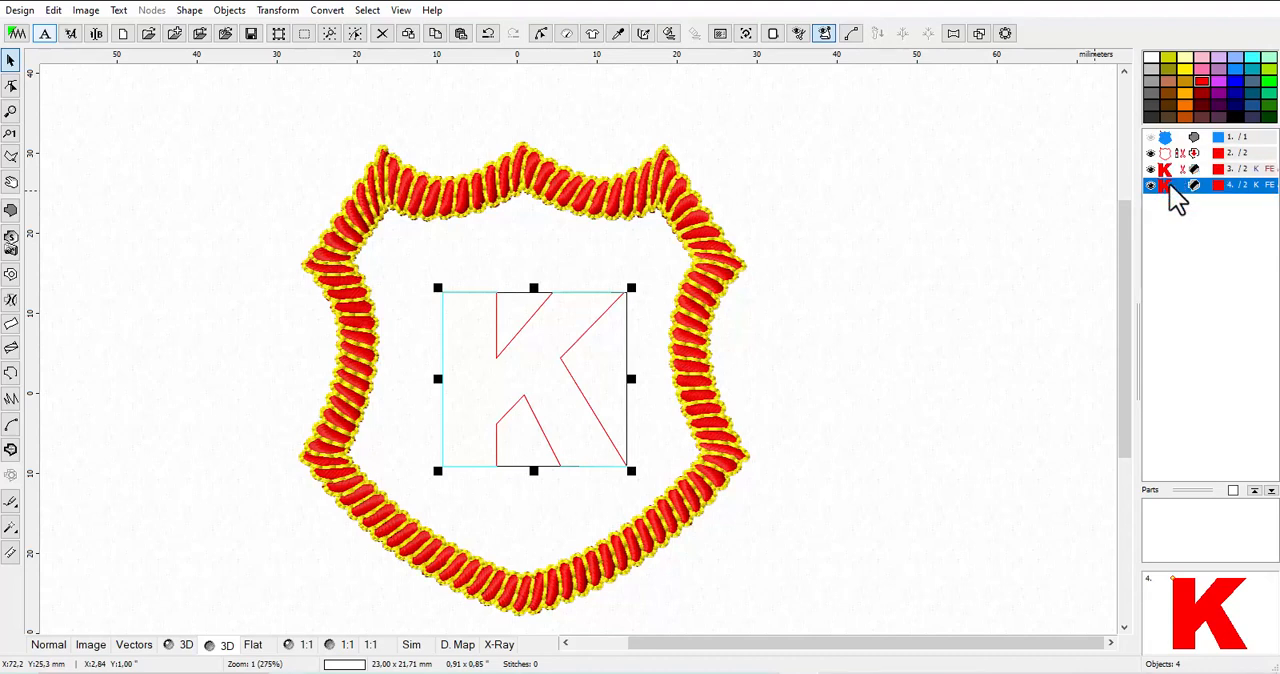
click(1172, 170)
click(1168, 187)
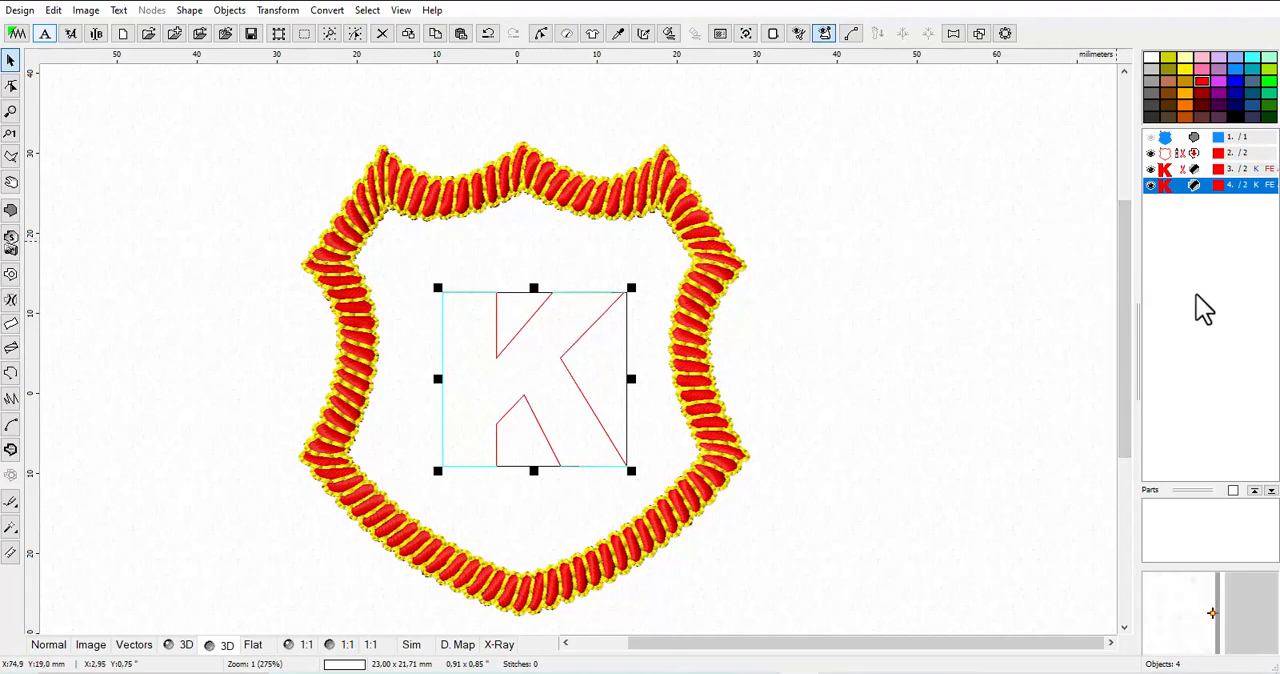
Make the hidden blue shield fill visible and switch the design to the Normal view
mouse_move(1162, 155)
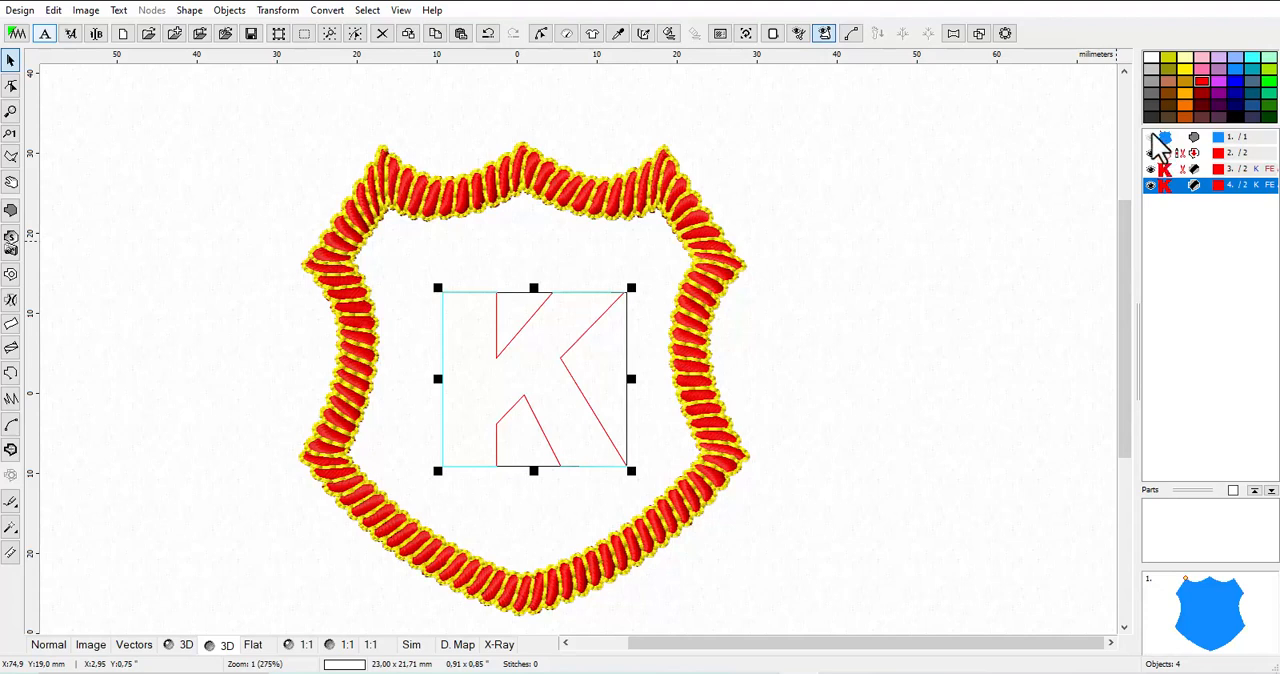
click(1153, 138)
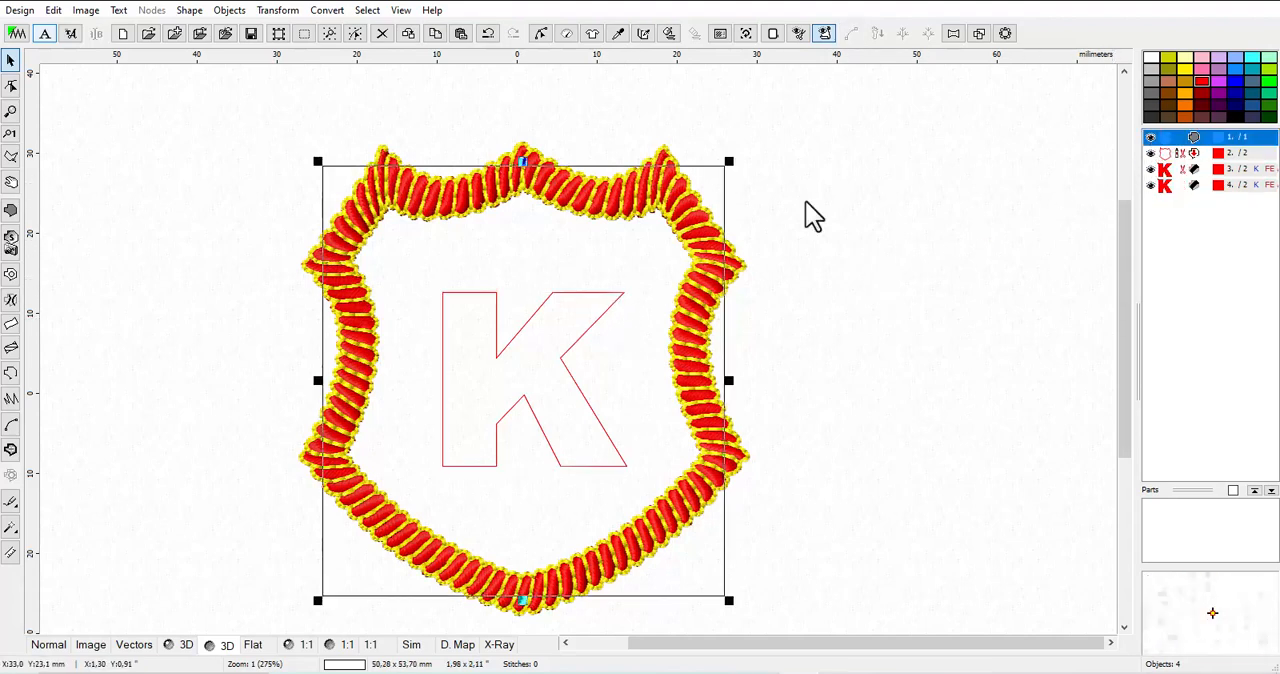
mouse_move(1180, 149)
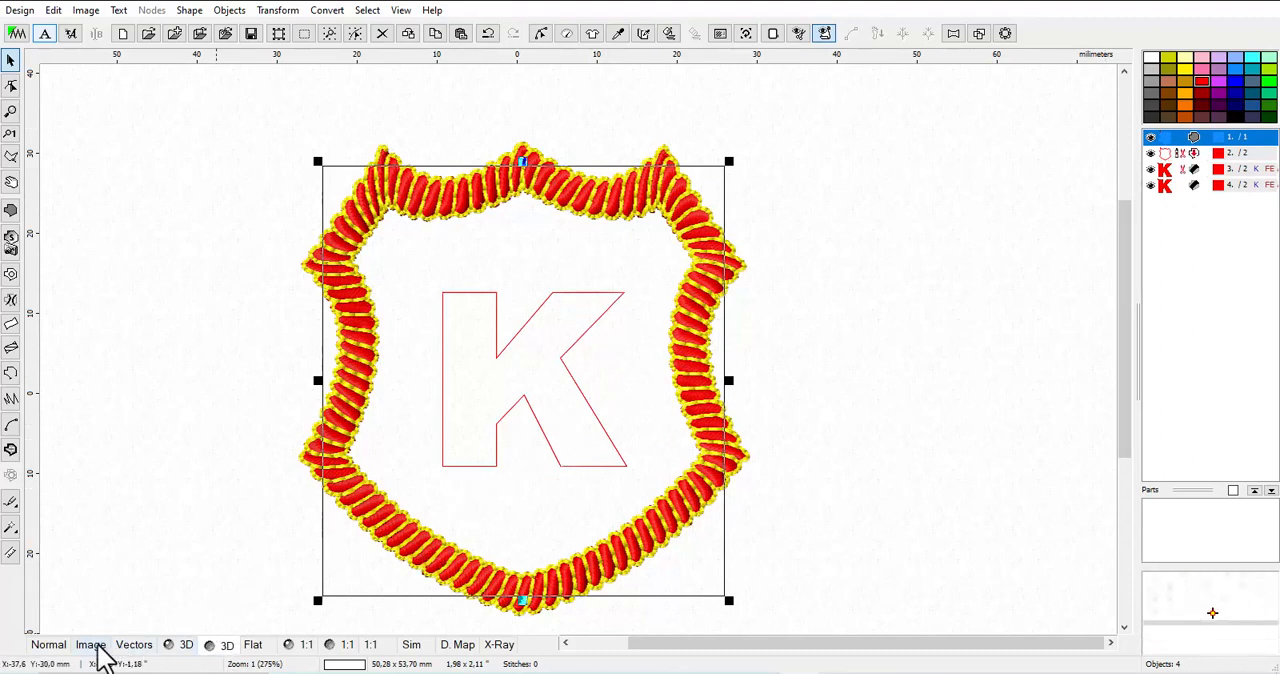
click(49, 650)
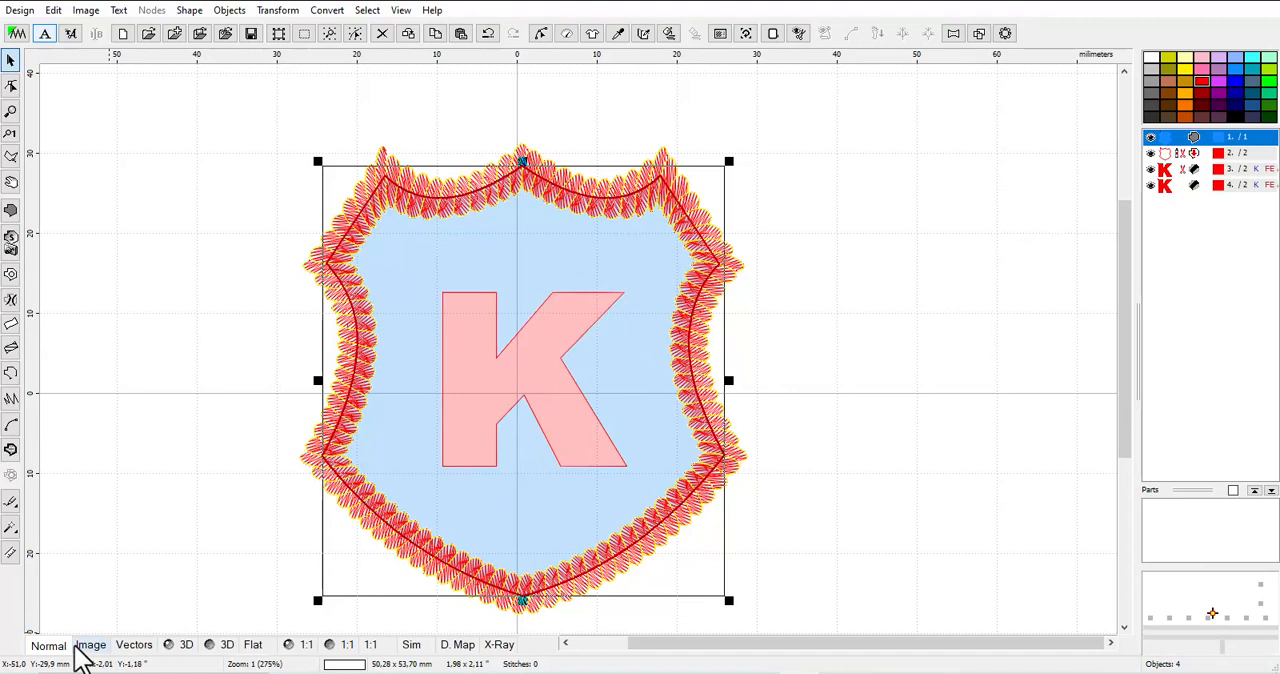
Reorder the first K so that it comes directly after the blue shield fill
click(1172, 186)
click(1178, 172)
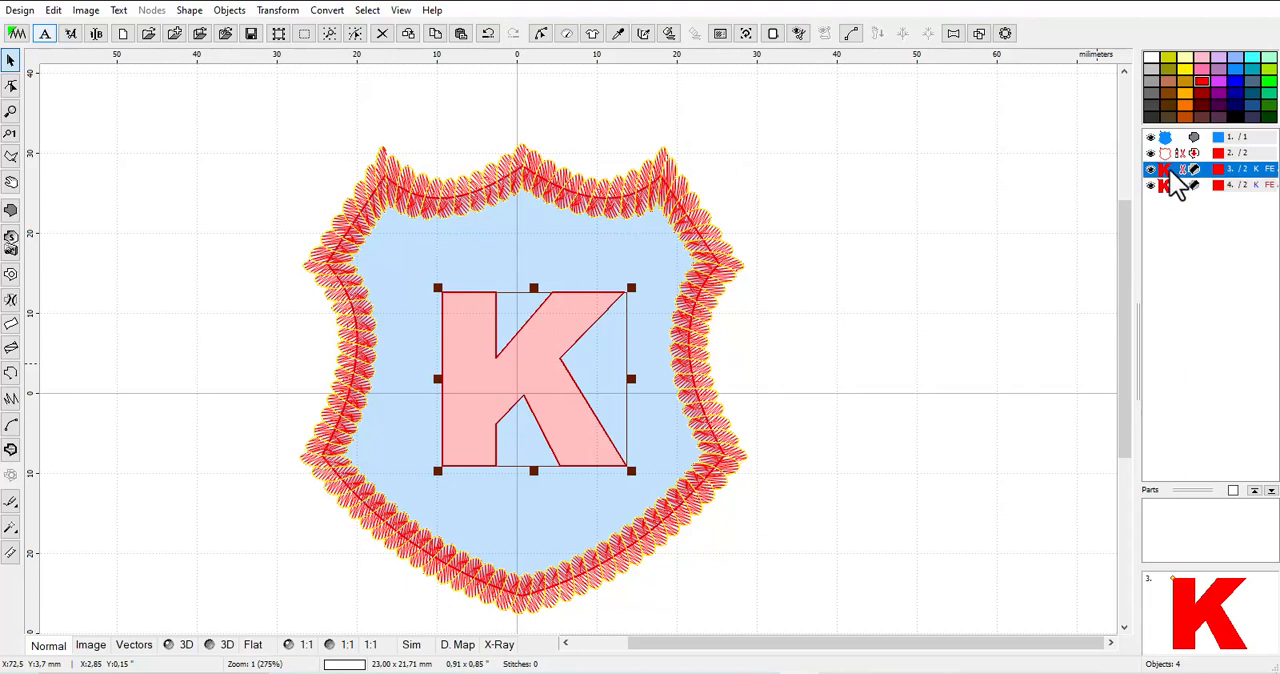
drag(1169, 168, 1164, 144)
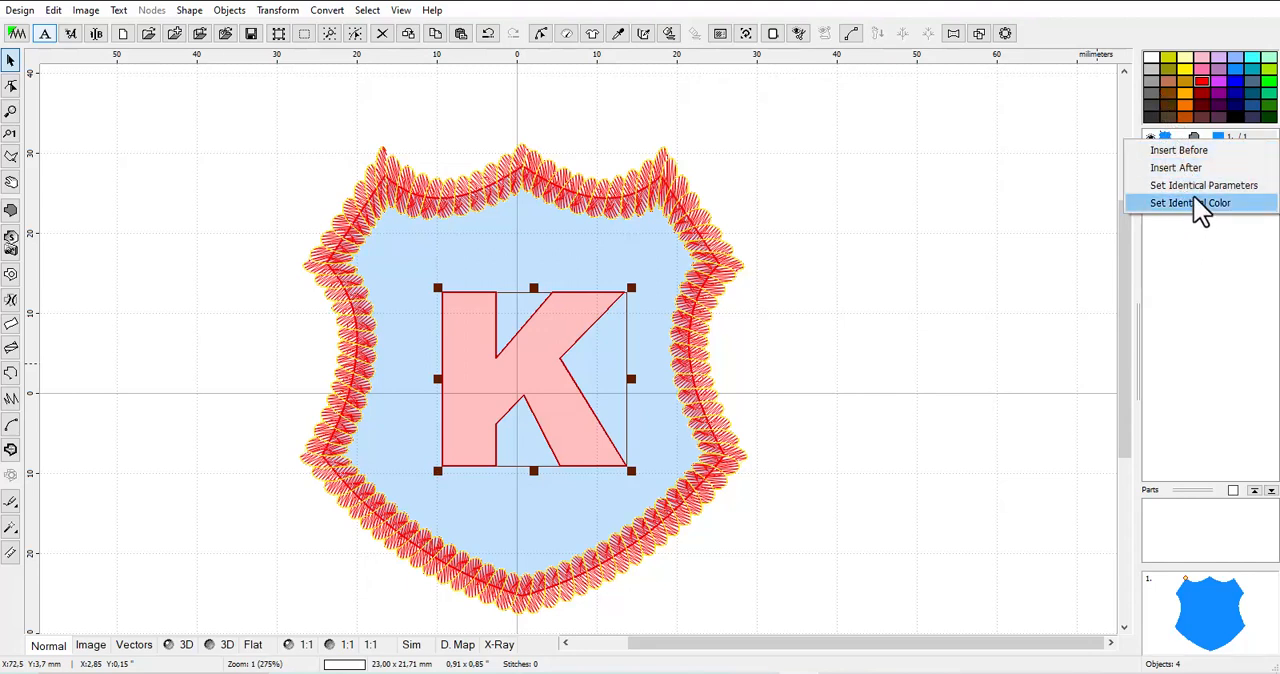
click(1195, 167)
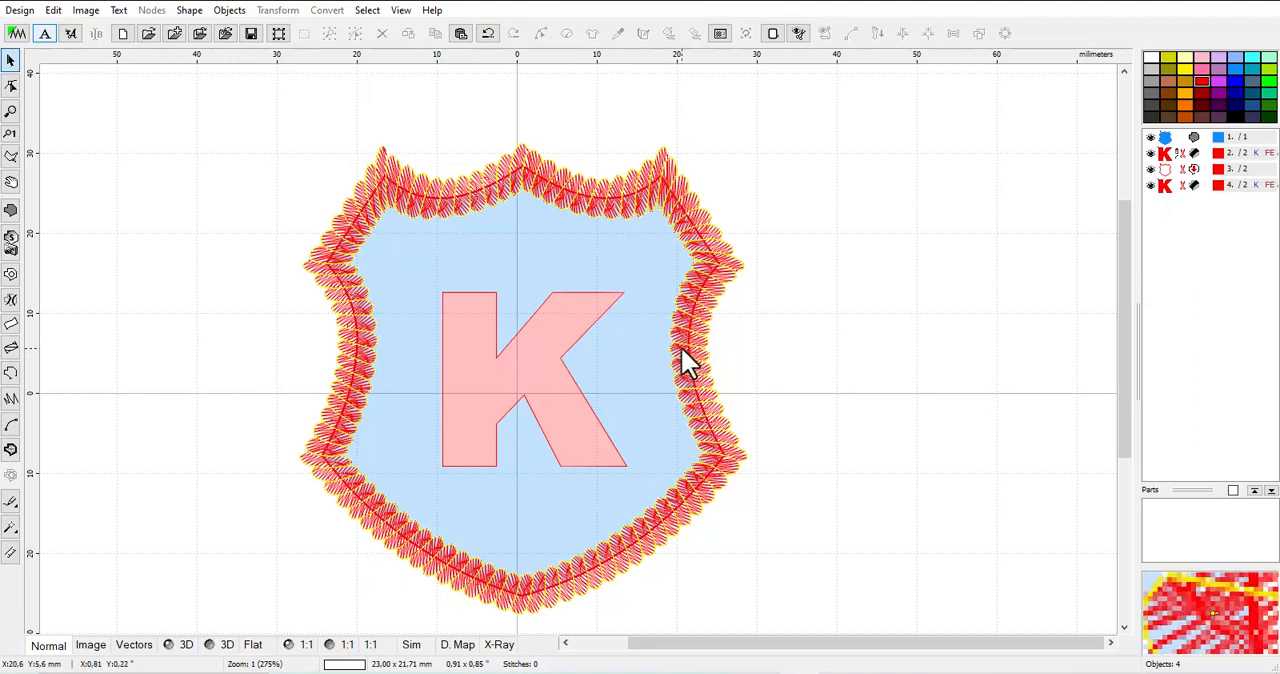
Try converting the K that follows the shield fill into an opening in that fill
click(1165, 155)
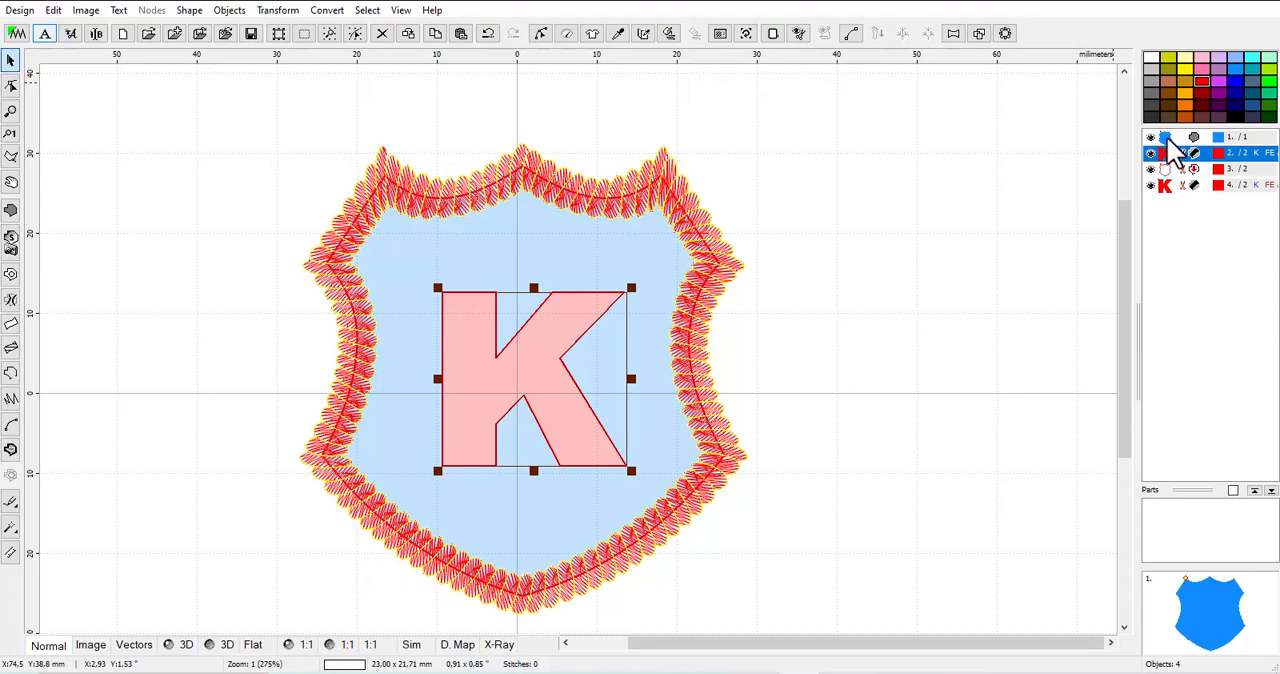
click(1168, 137)
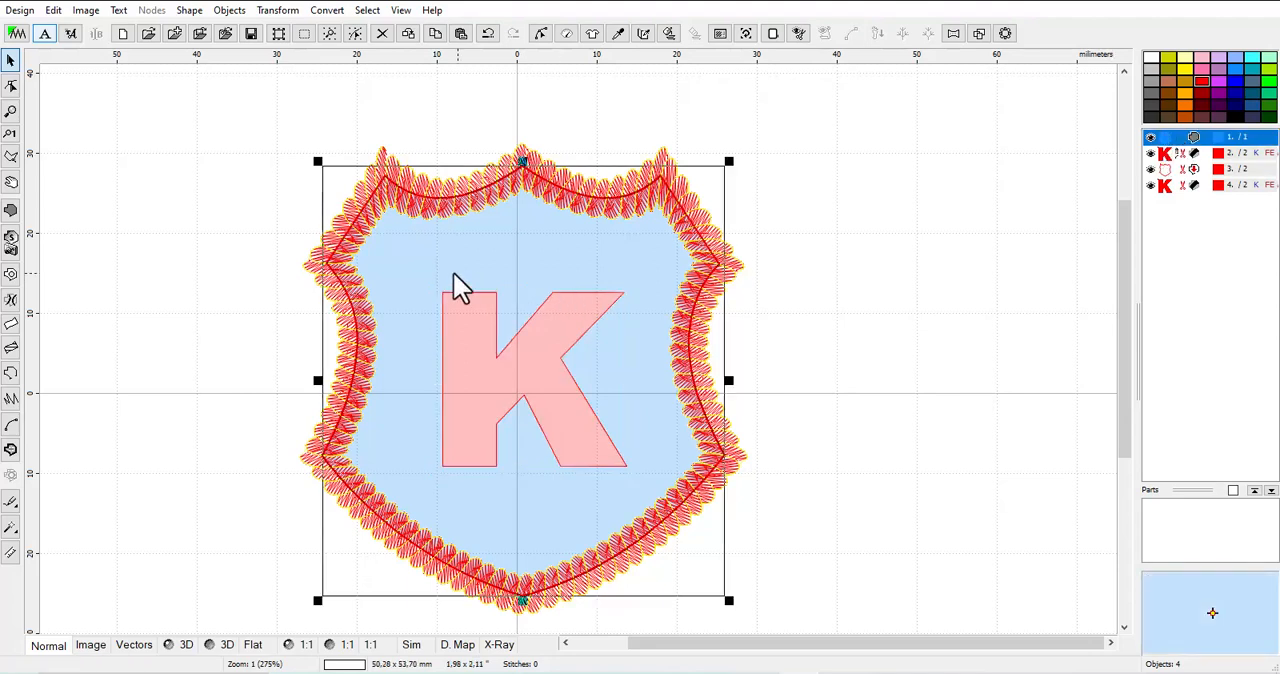
click(1170, 155)
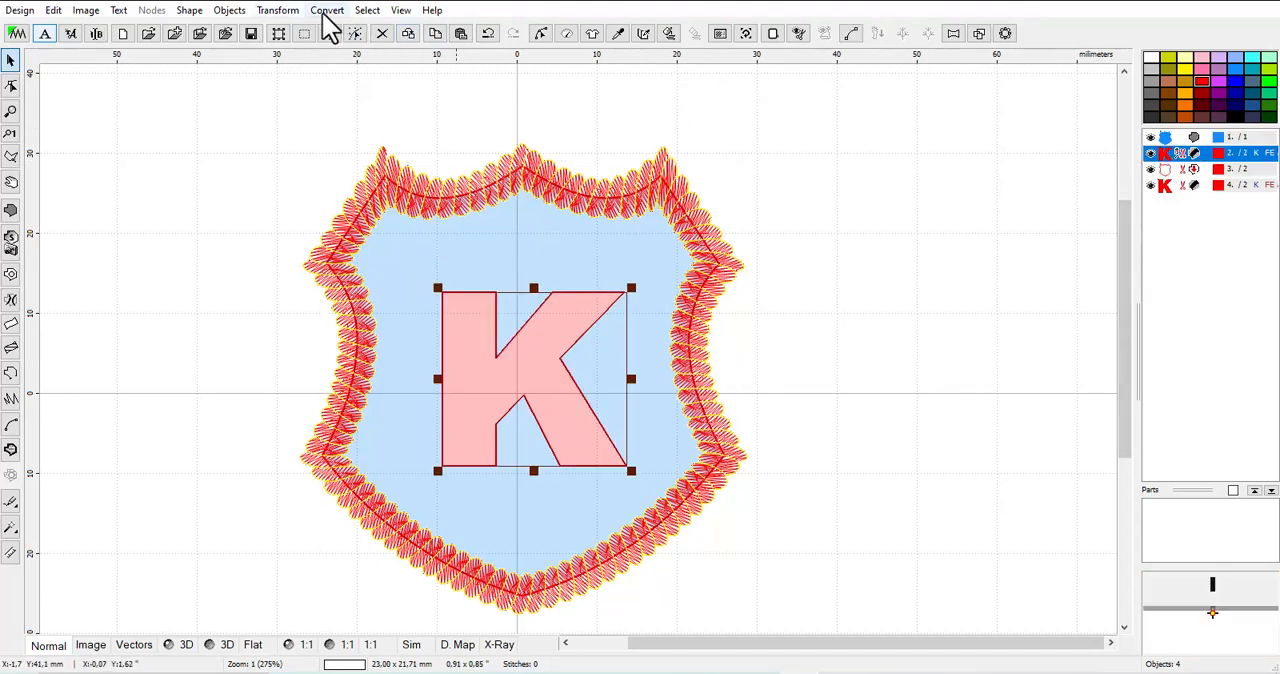
click(290, 12)
mouse_move(321, 12)
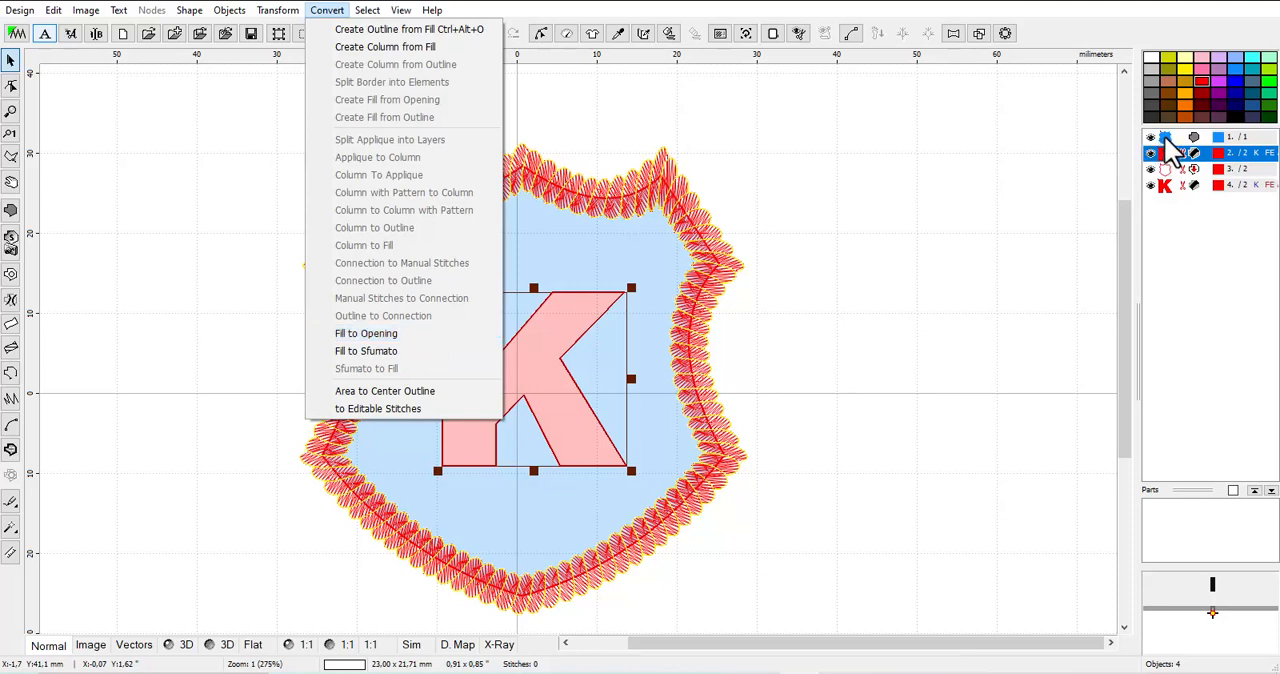
click(400, 334)
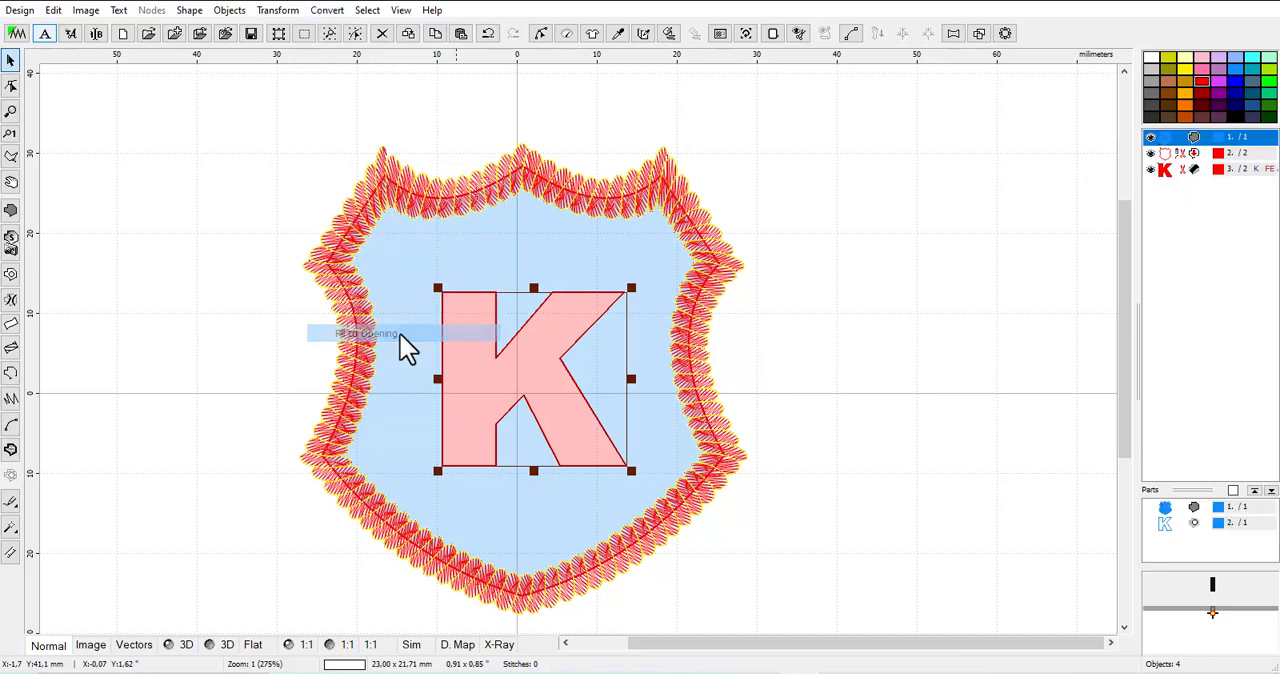
Hide the remaining K to check the opening, show it again and undo the fill-to-opening conversion
click(1151, 169)
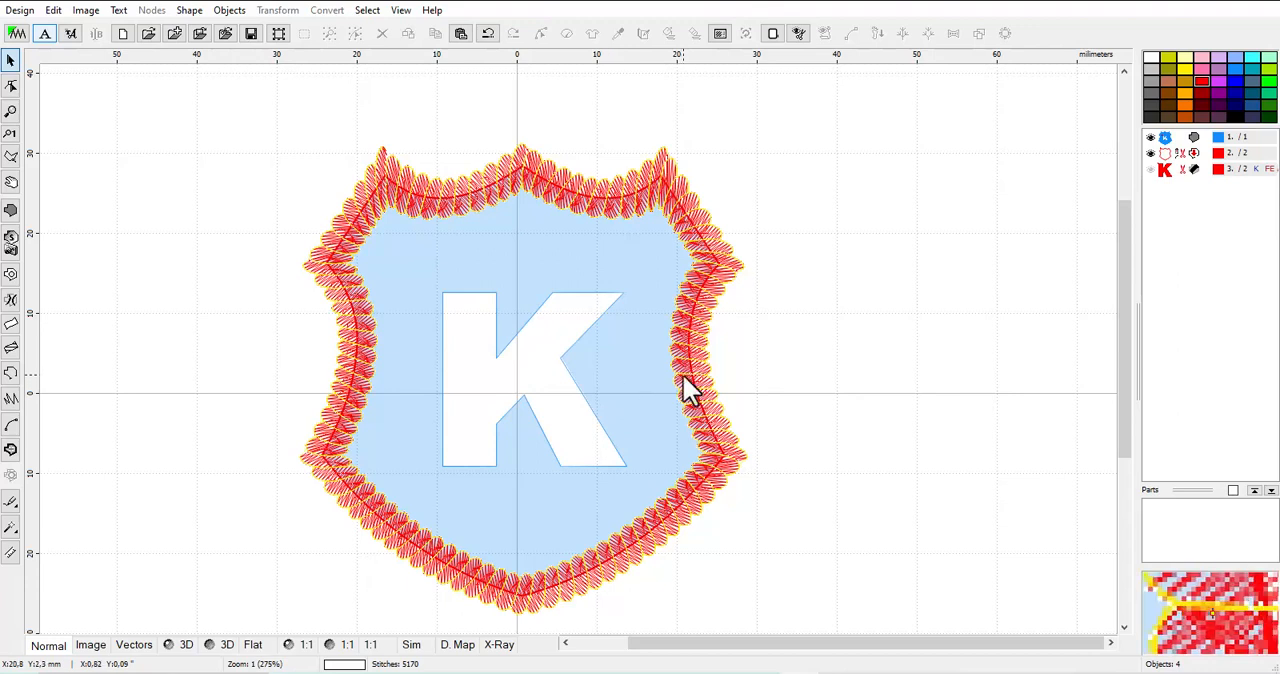
click(1153, 171)
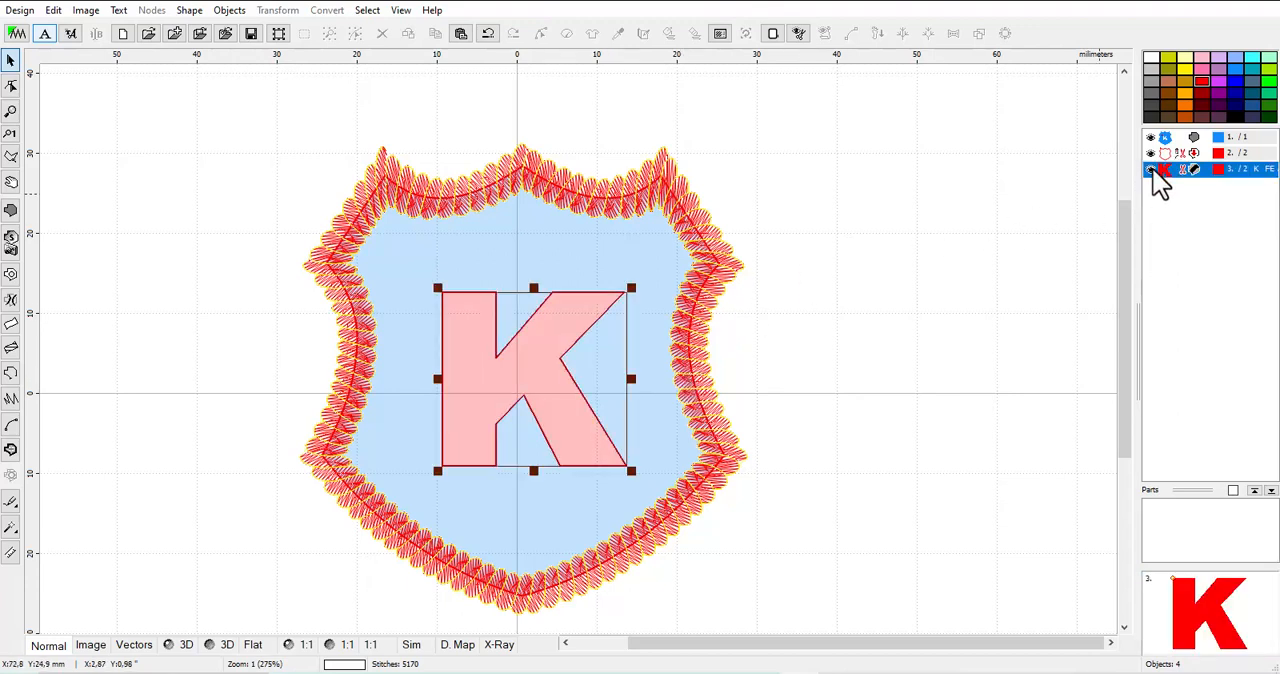
click(488, 35)
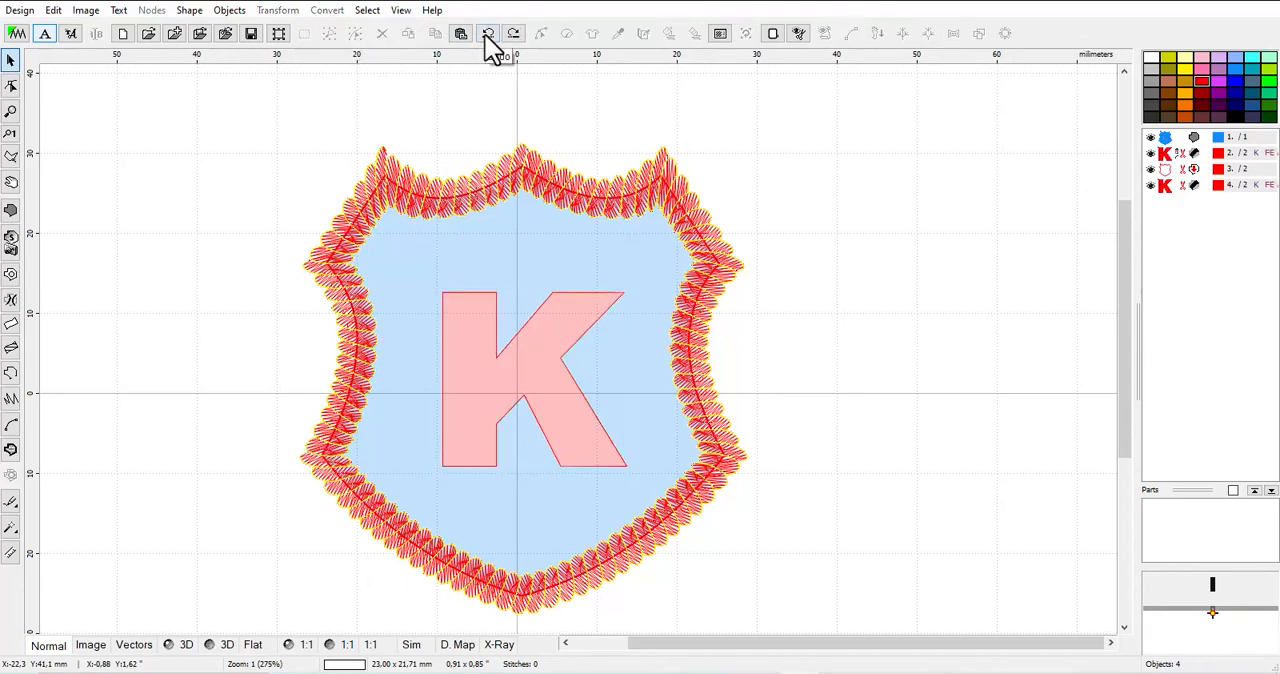
Hide the K at the end of the object order
click(1151, 186)
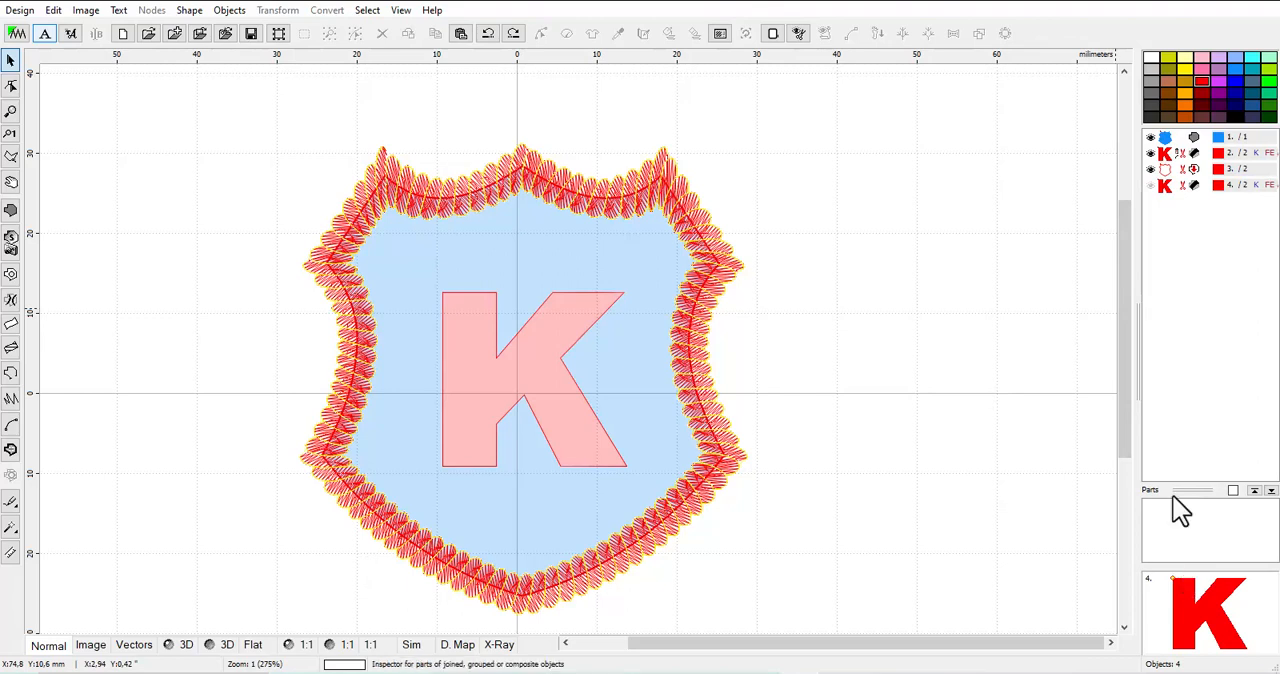
Try moving the K that follows the shield fill off the badge and undo that move
click(1178, 155)
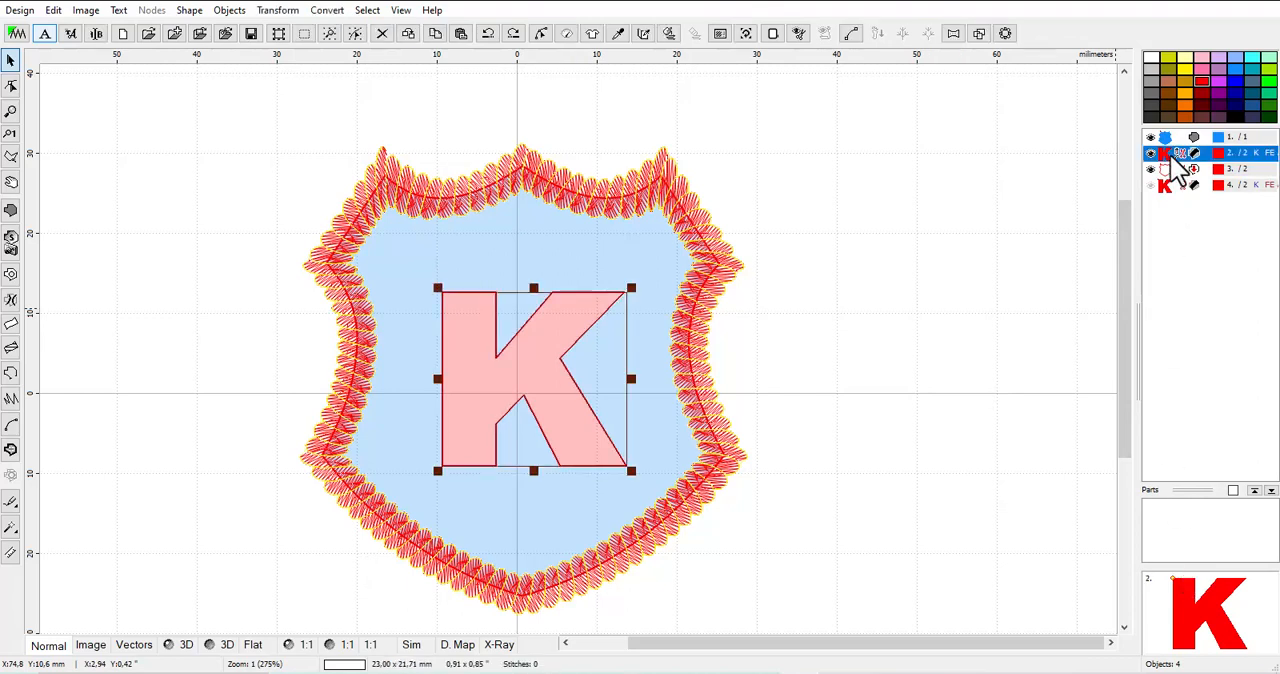
drag(524, 360, 887, 340)
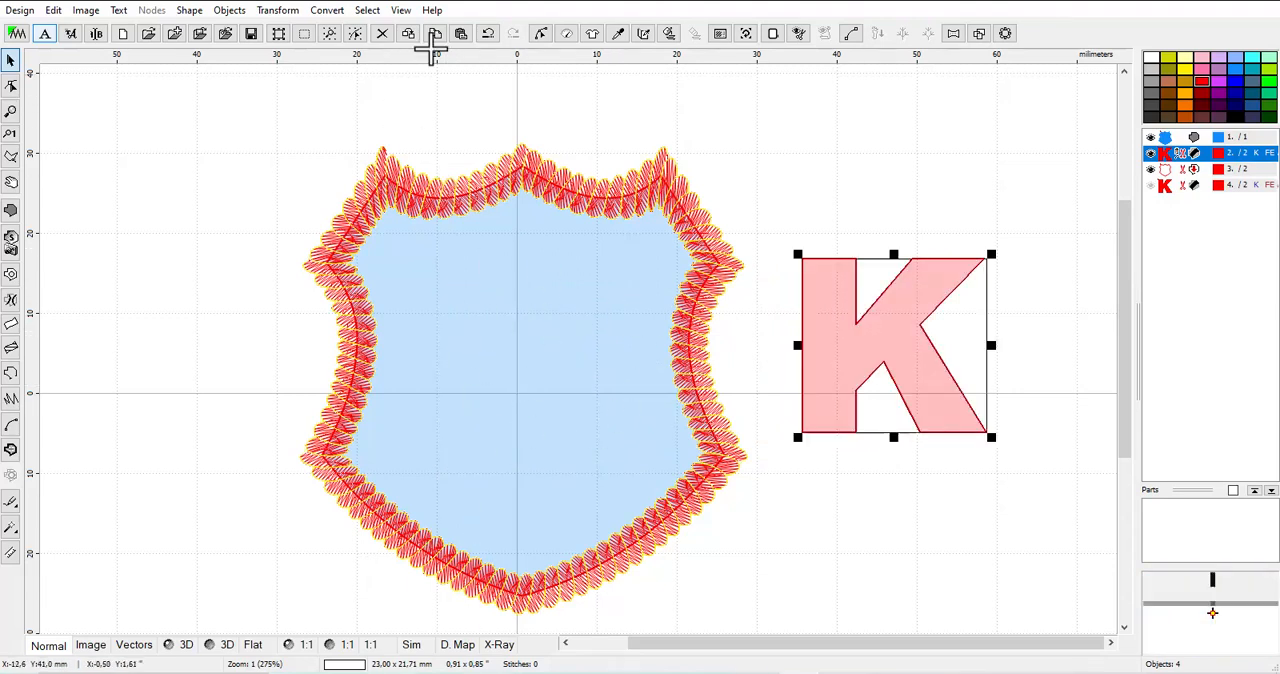
click(483, 34)
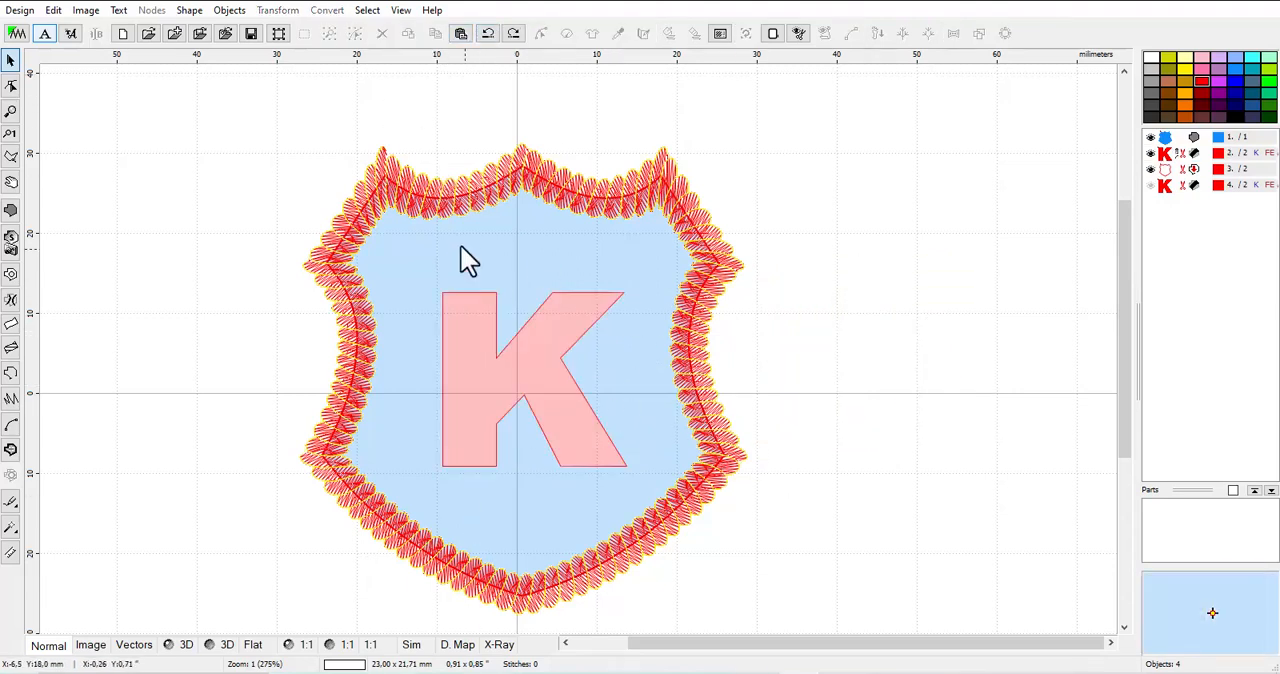
Convert the K that follows the shield fill into an opening in that fill and show the design in 3D
click(1166, 156)
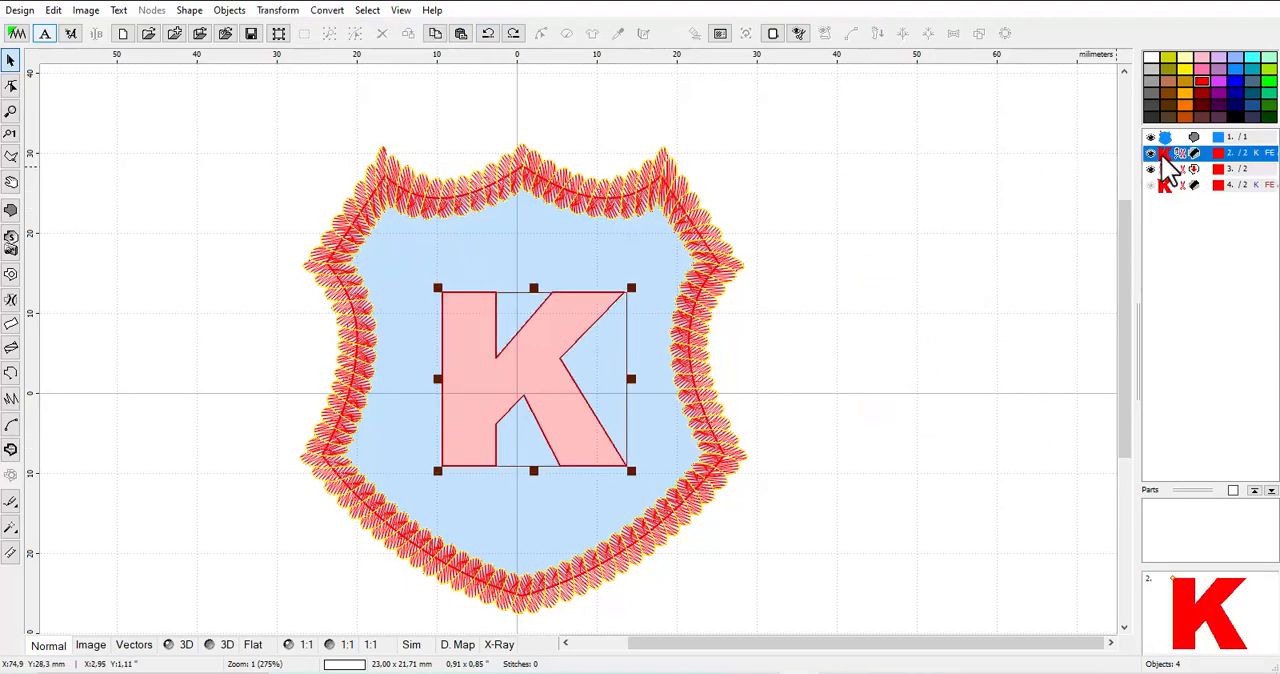
click(330, 12)
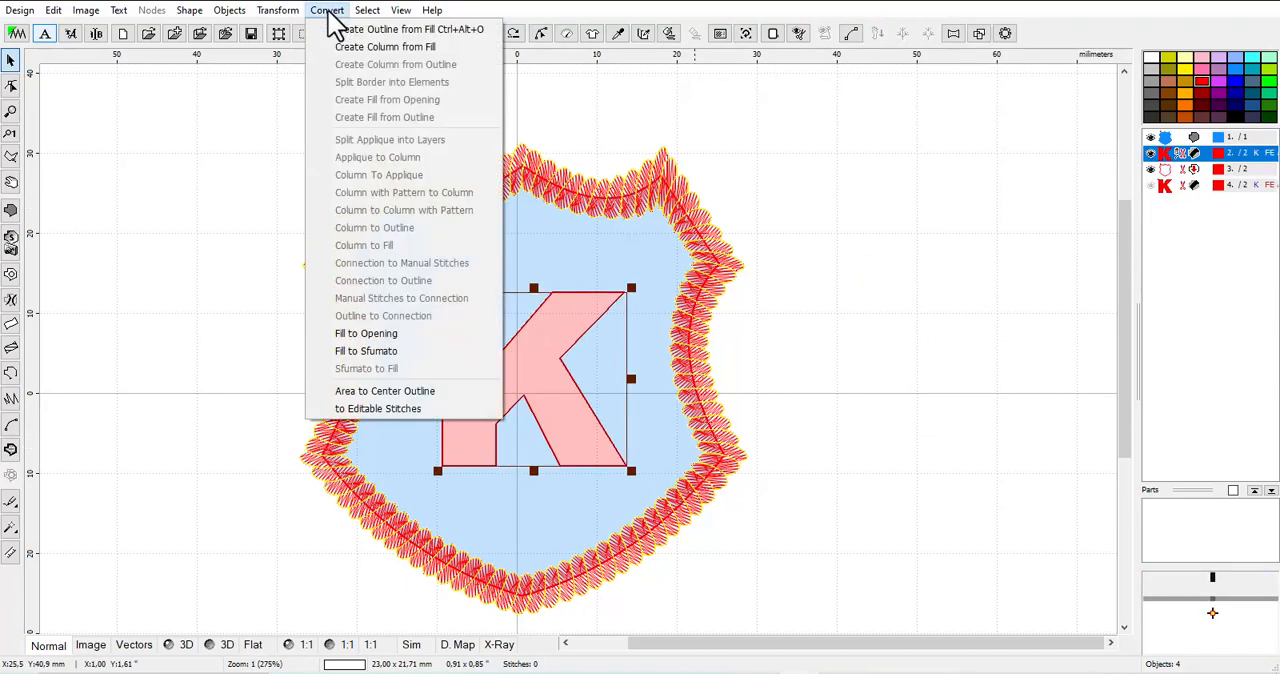
click(403, 336)
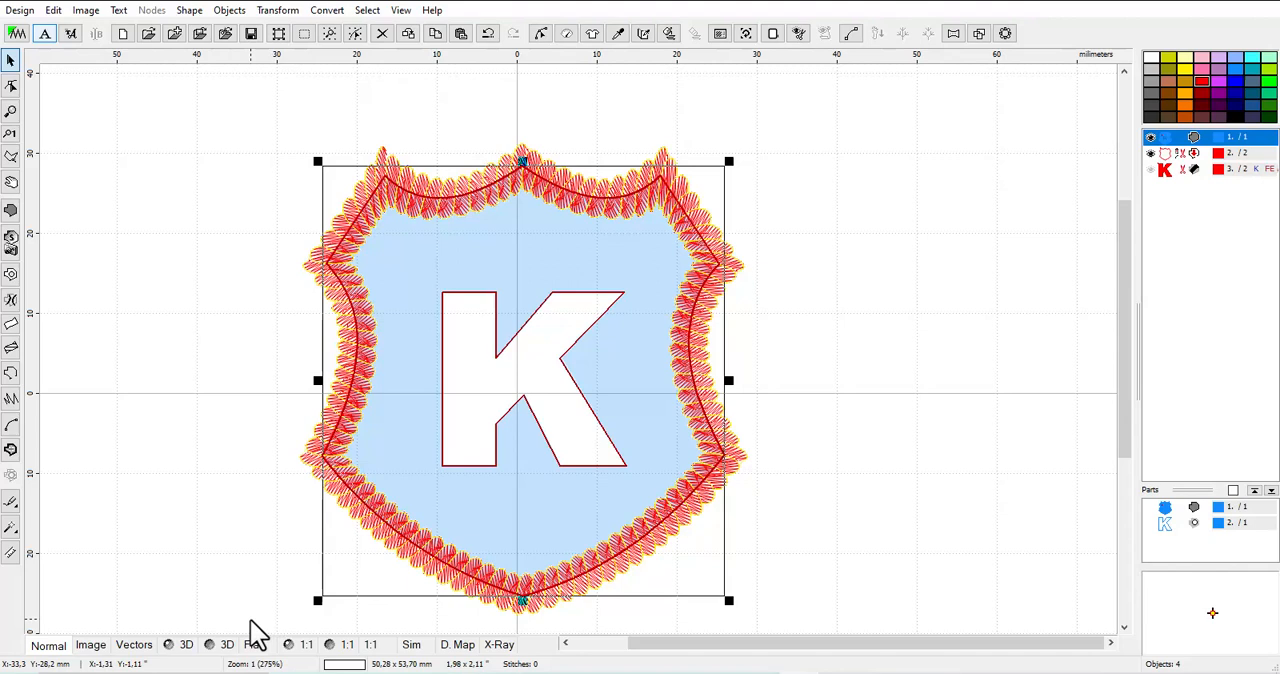
click(228, 650)
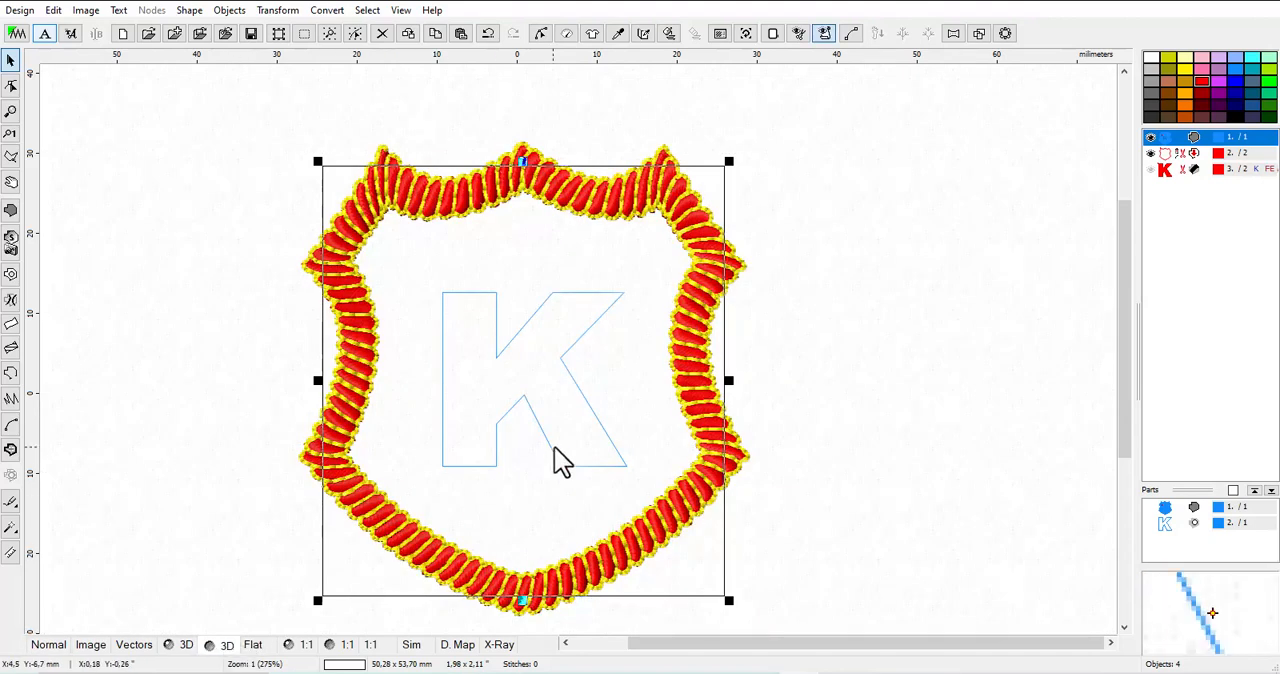
Change the blue shield object's fill from plain to motif, using the Motif 2 pattern, and apply it
right_click(1175, 138)
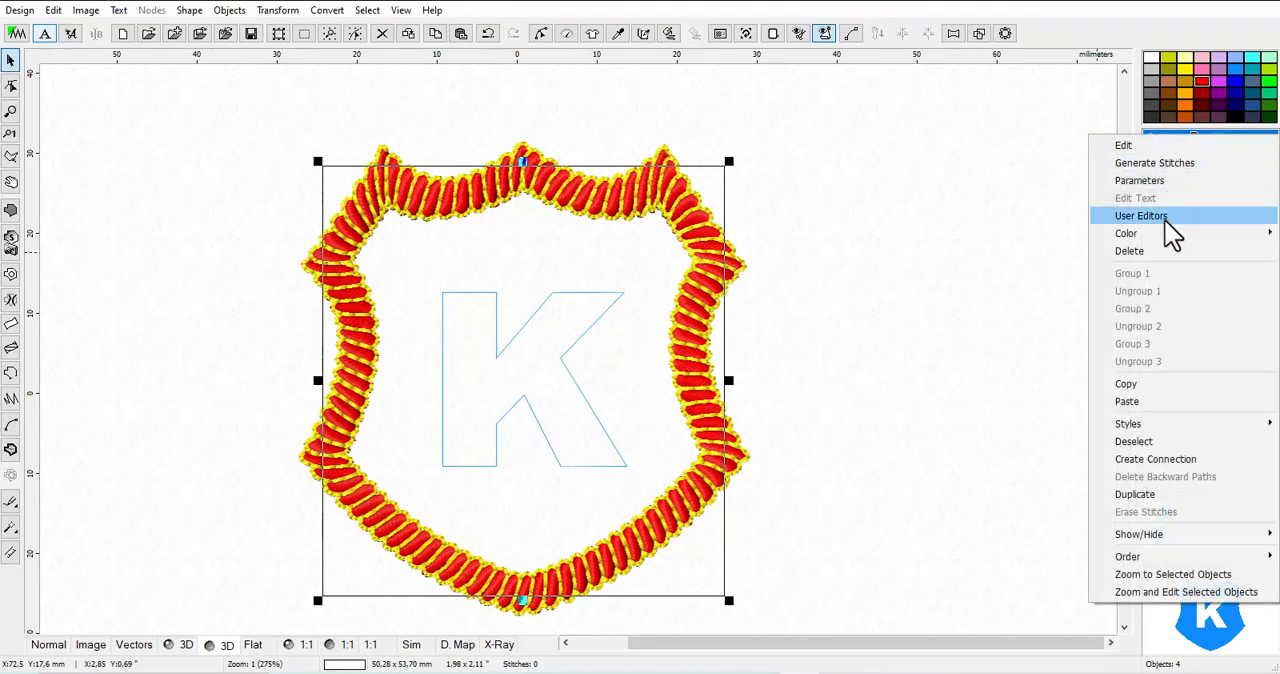
click(1155, 180)
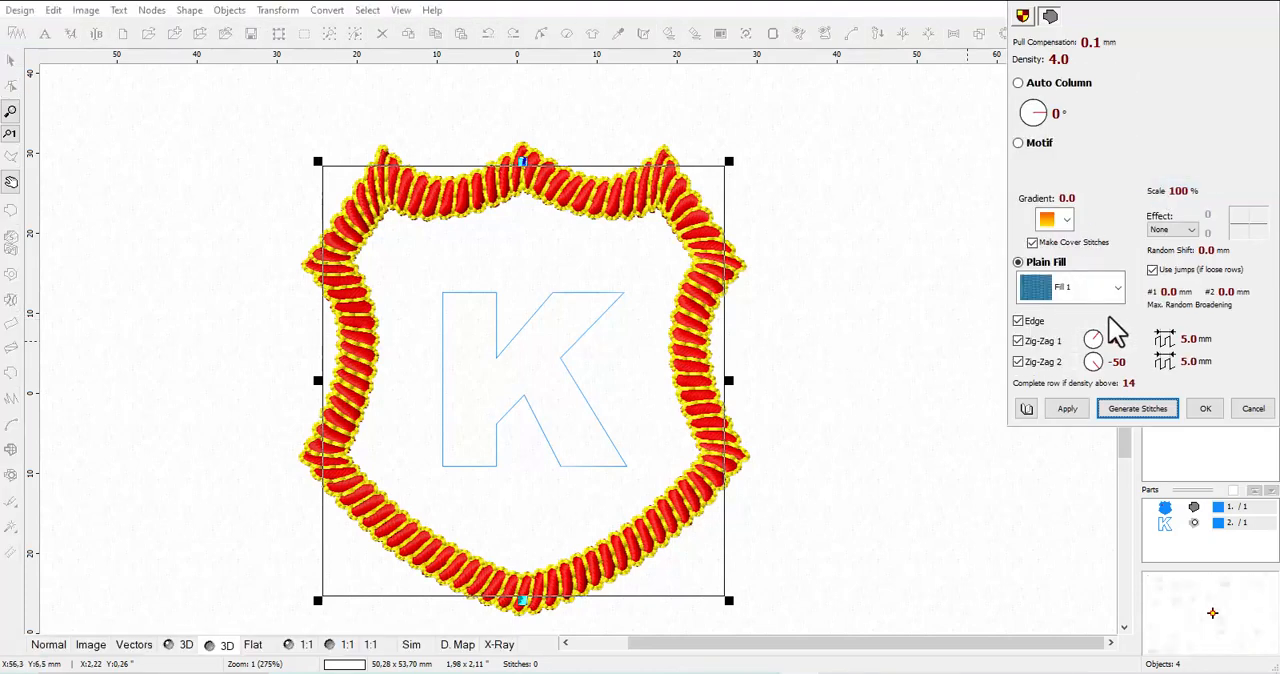
click(1019, 143)
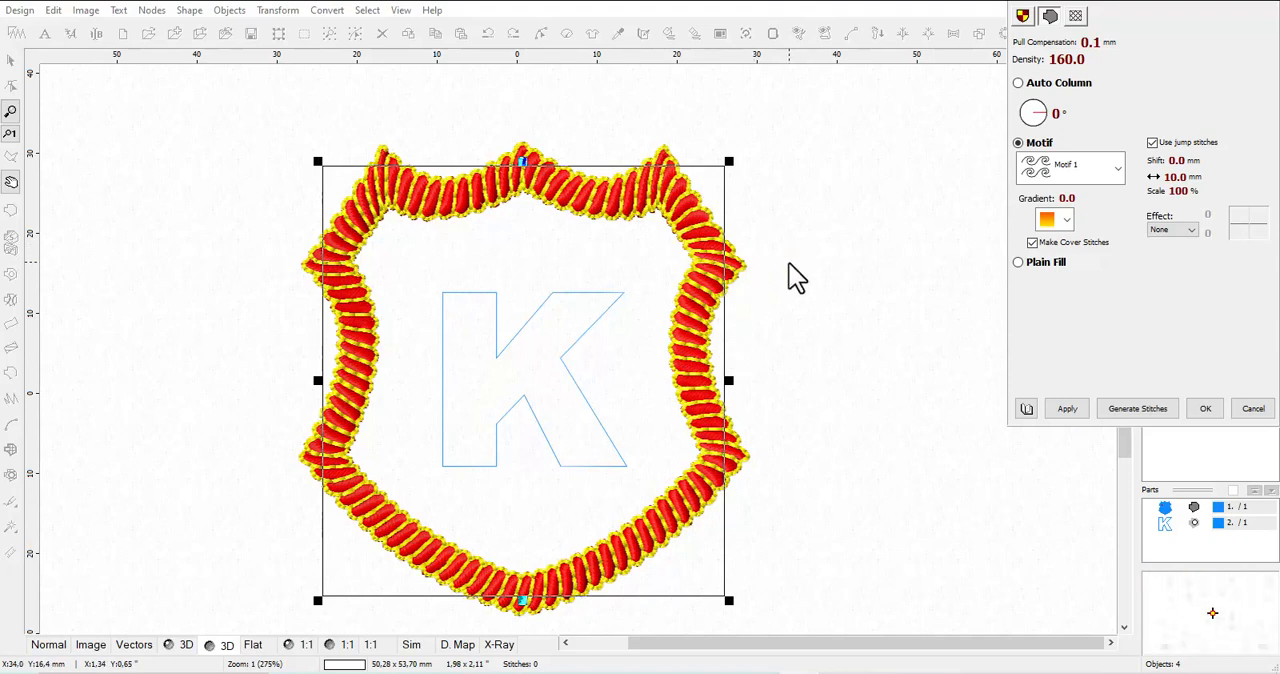
click(1118, 168)
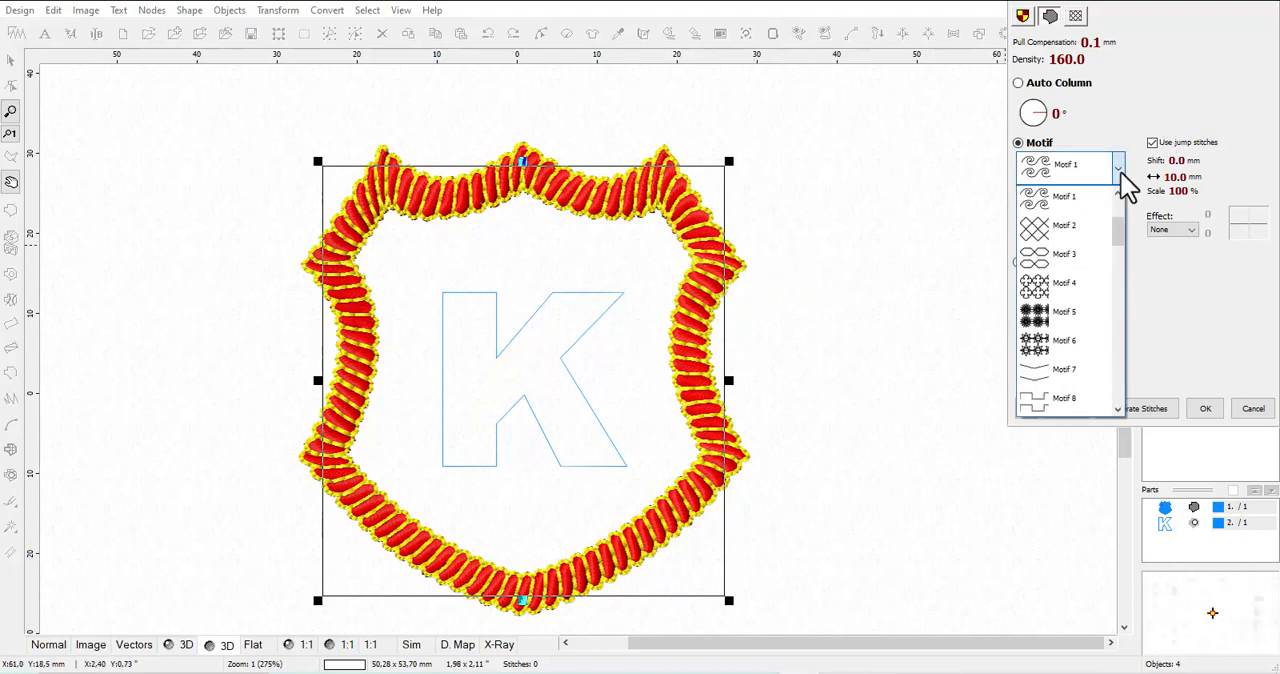
drag(1119, 232, 1119, 196)
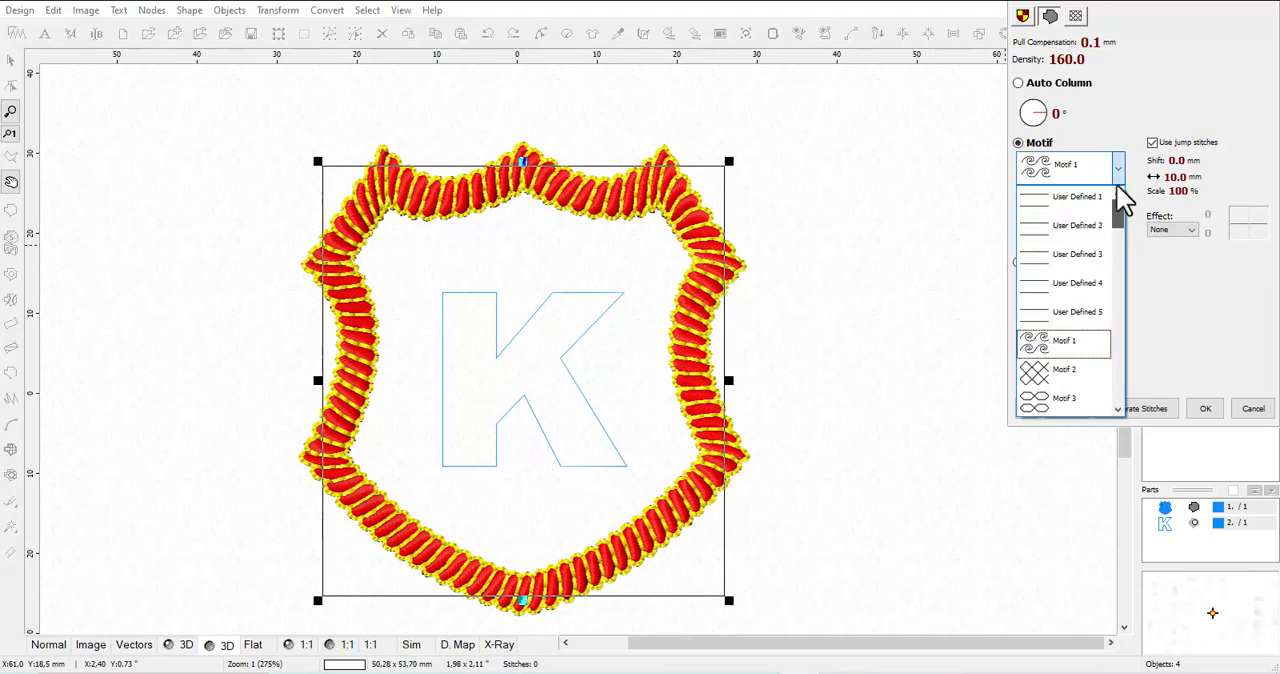
click(1048, 383)
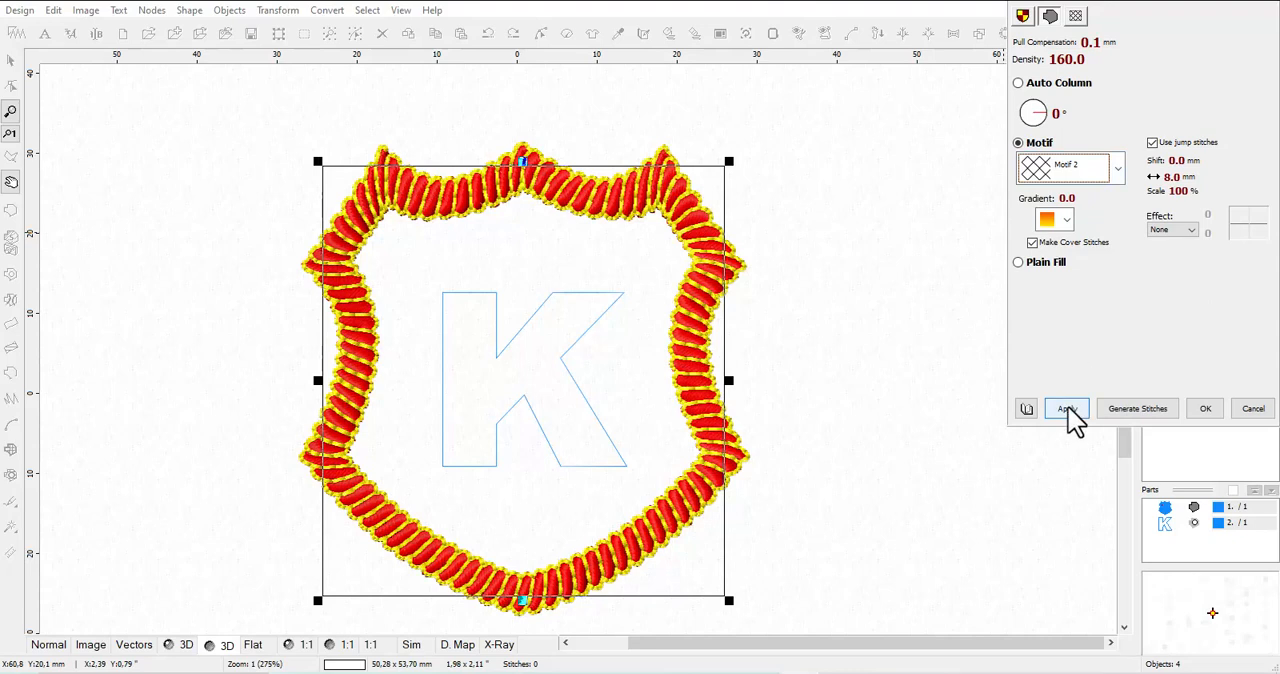
click(1067, 408)
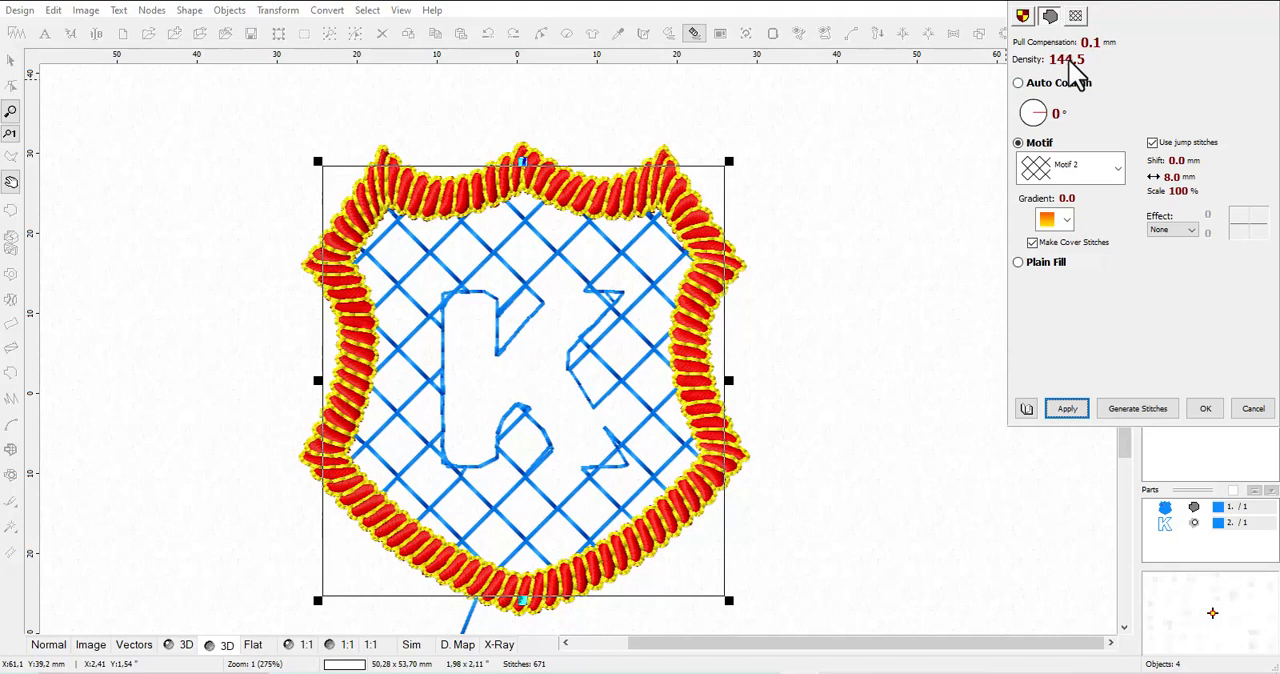
Try the shield's motif fill at densities of 105.5 and 87.8, with the angle turned to 90°
click(1067, 408)
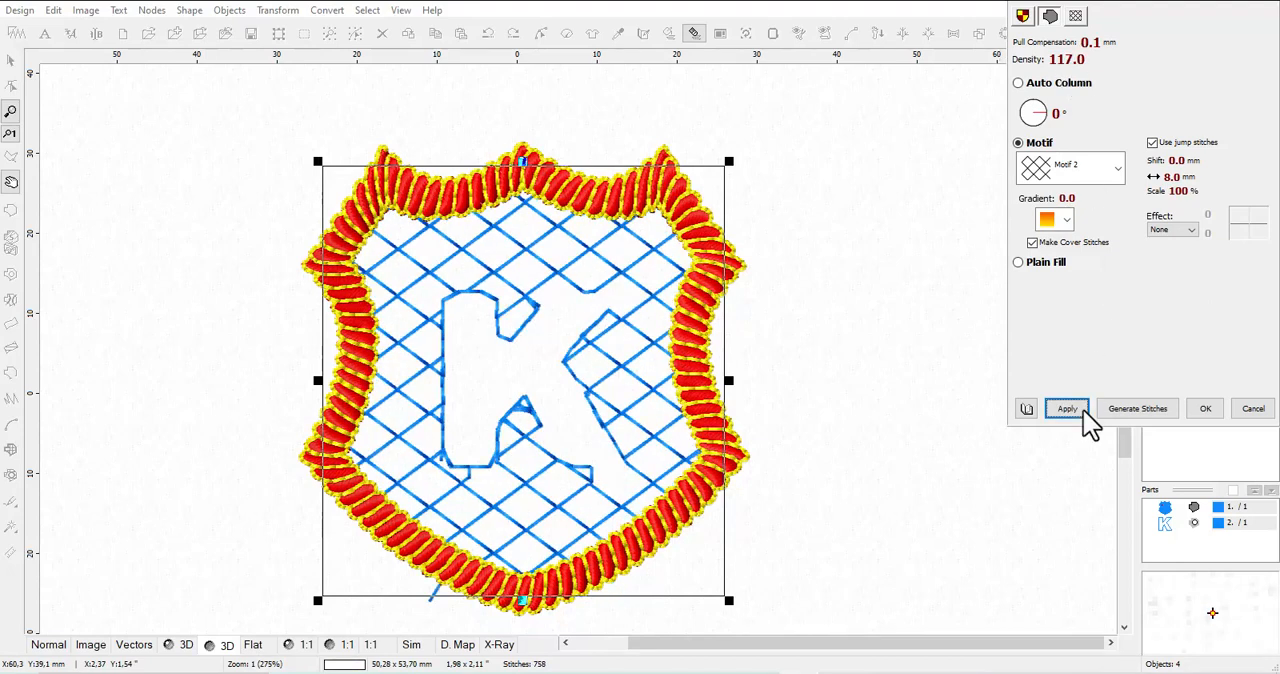
click(1032, 62)
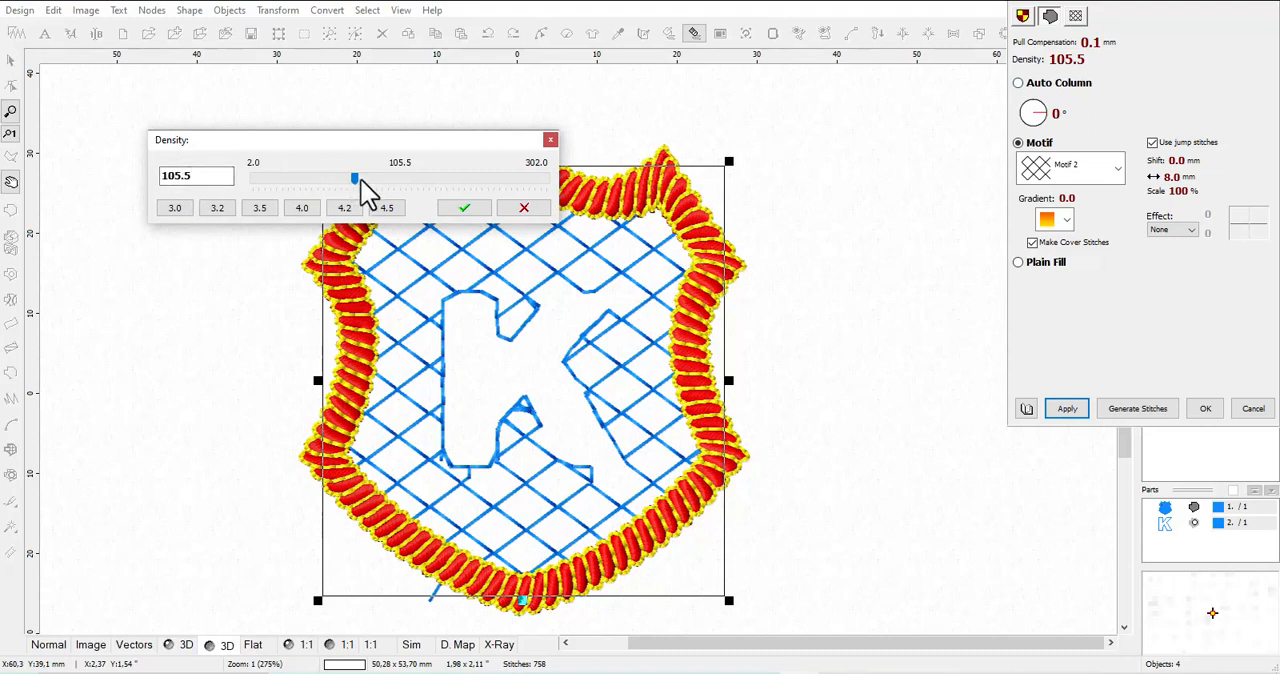
mouse_move(334, 183)
mouse_down()
mouse_move(351, 198)
mouse_move(338, 200)
mouse_up()
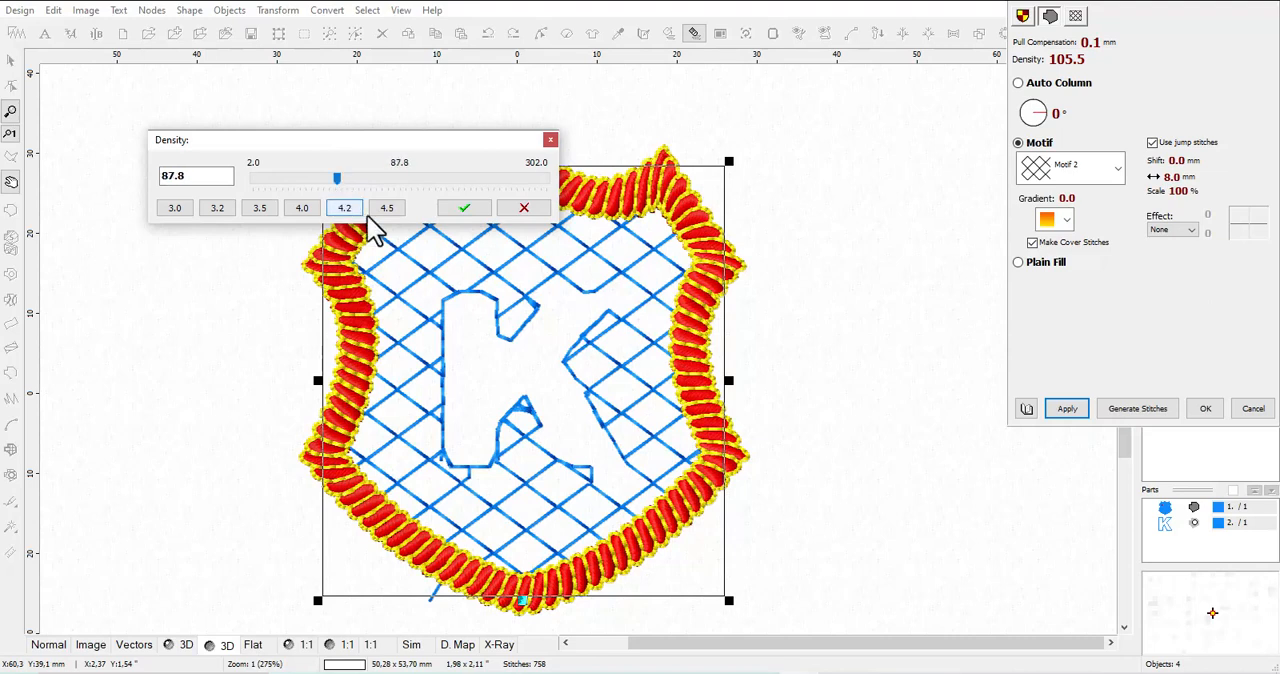
click(465, 210)
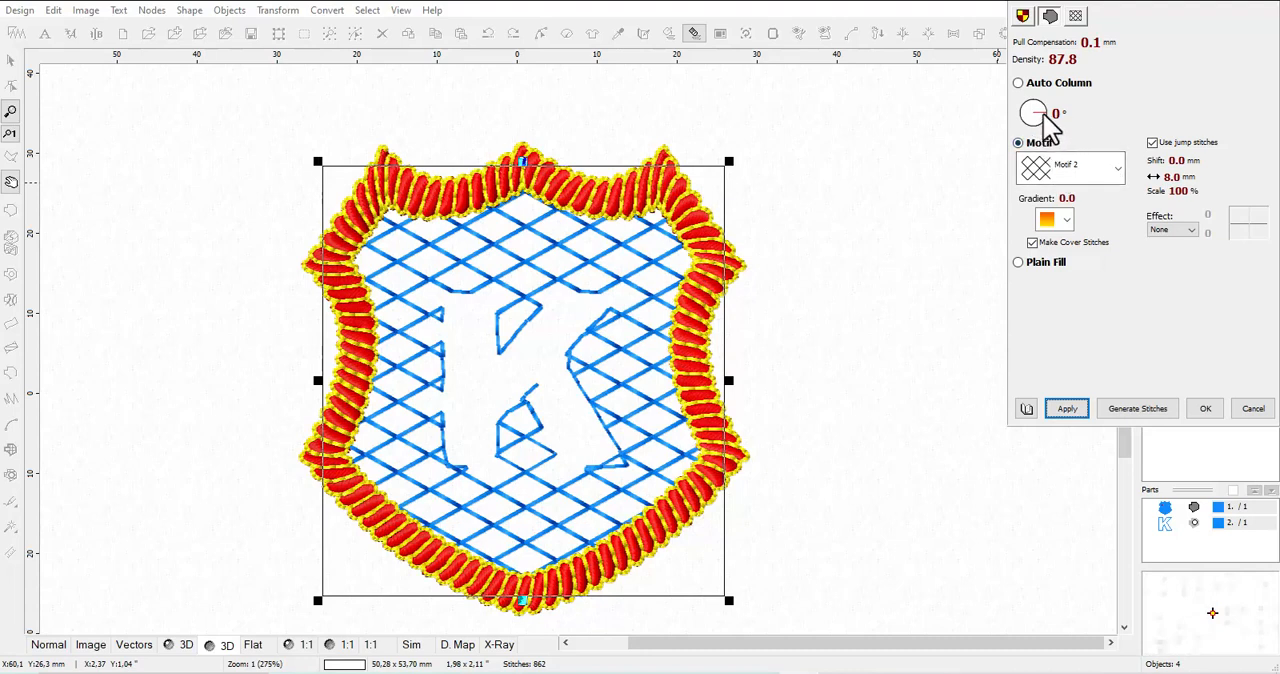
drag(1042, 112, 1032, 101)
click(1066, 416)
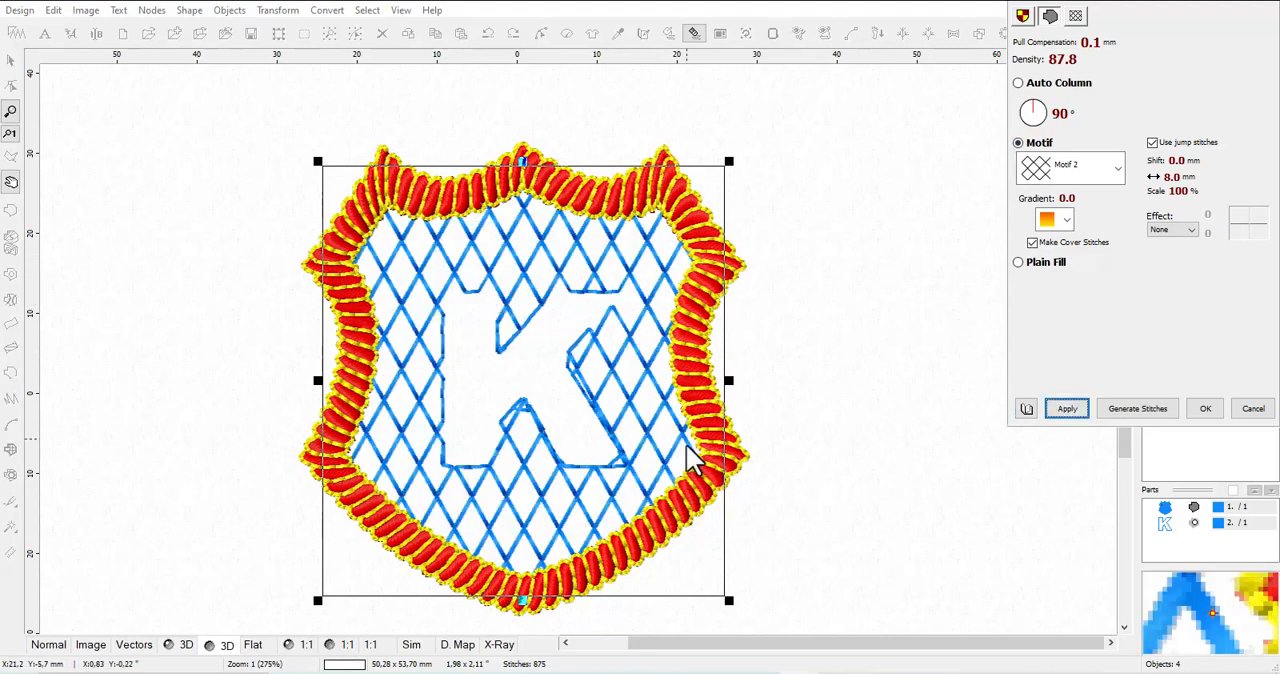
Set the shield's motif density to 50.0 and try the pattern at a 45° angle
scroll(1055, 61, down, 1)
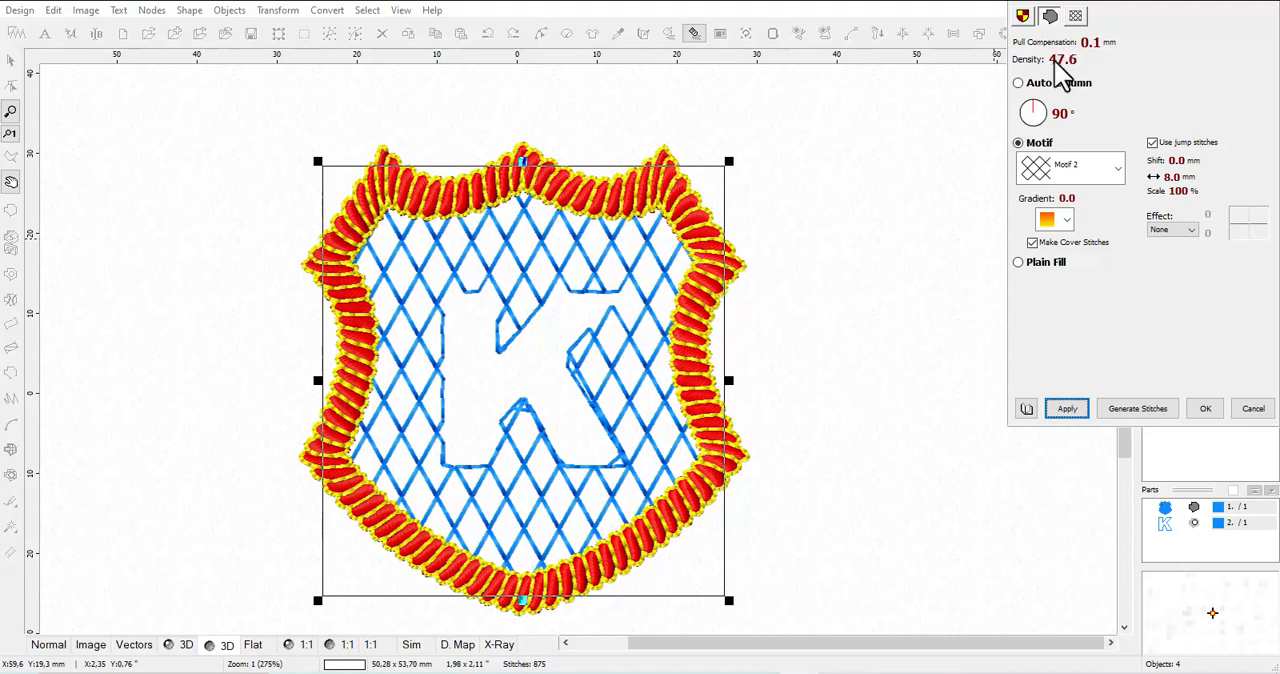
scroll(1055, 60, up, 7)
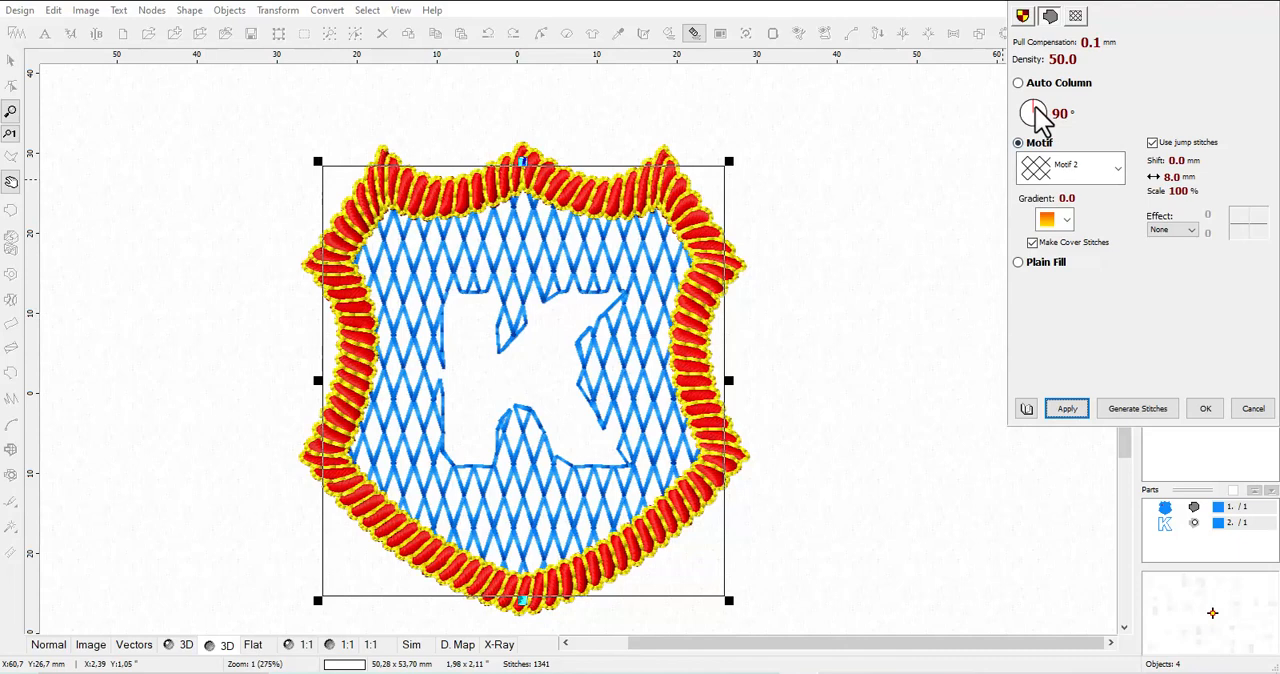
drag(1036, 106, 1048, 120)
click(1075, 409)
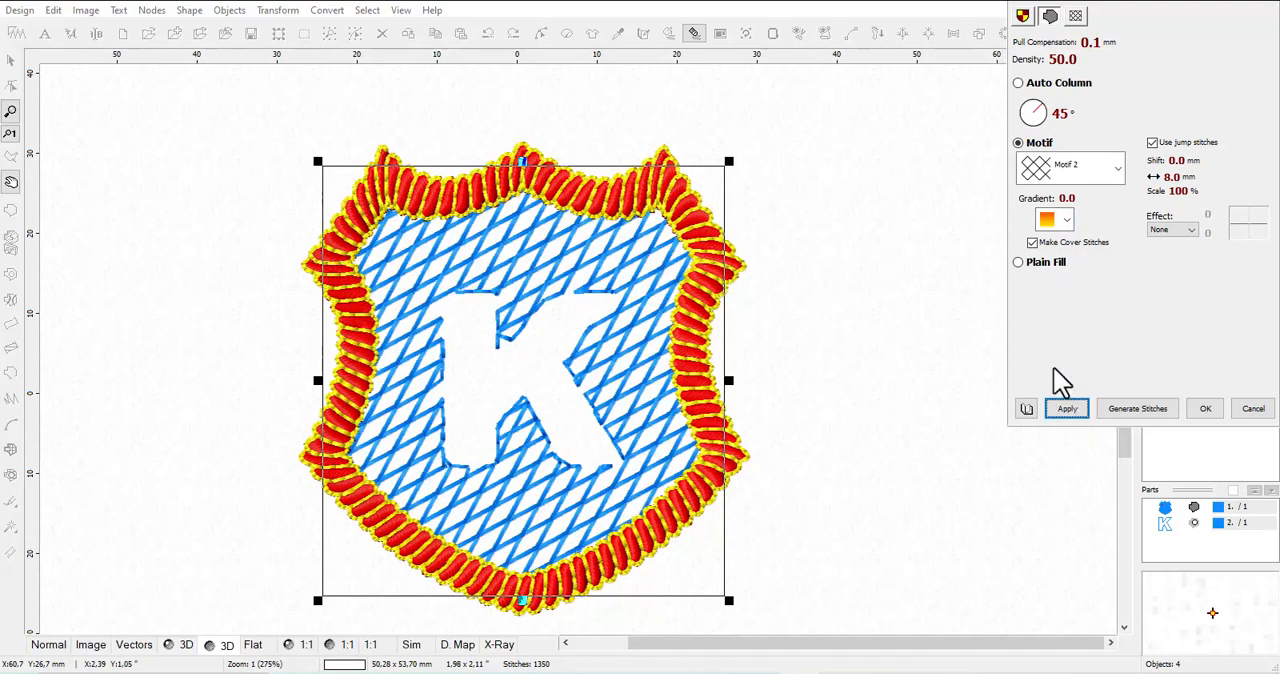
click(1116, 175)
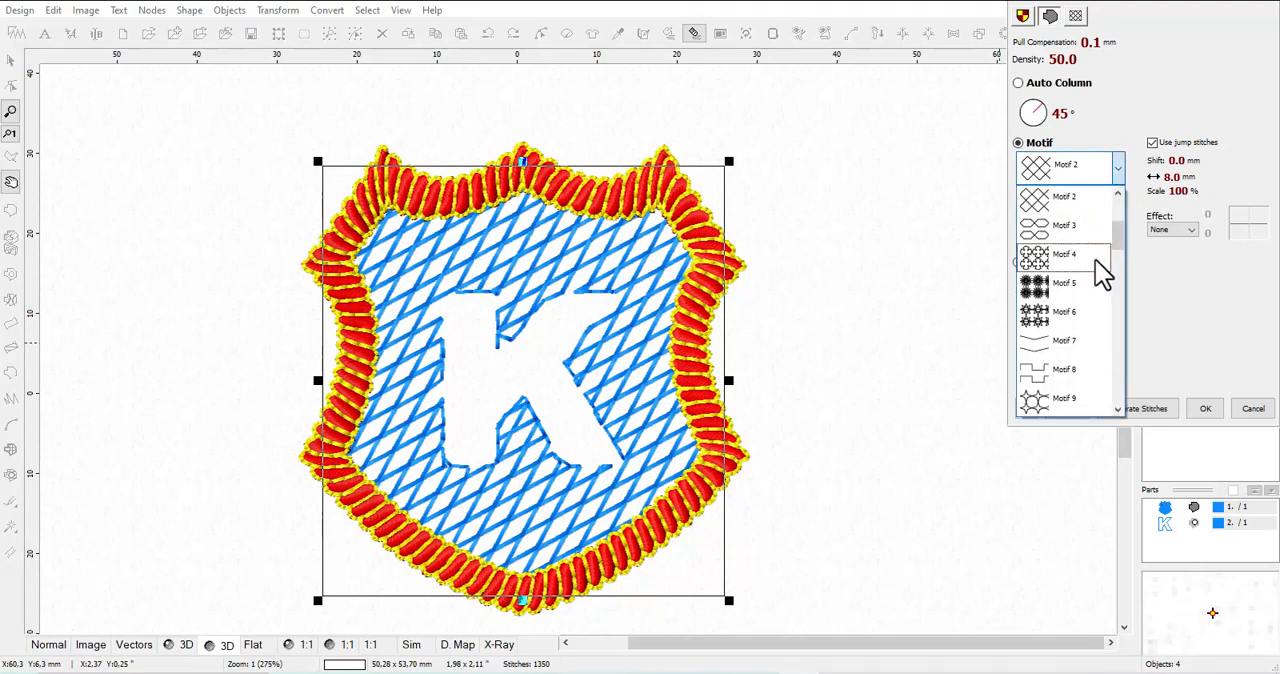
click(1125, 109)
click(1118, 175)
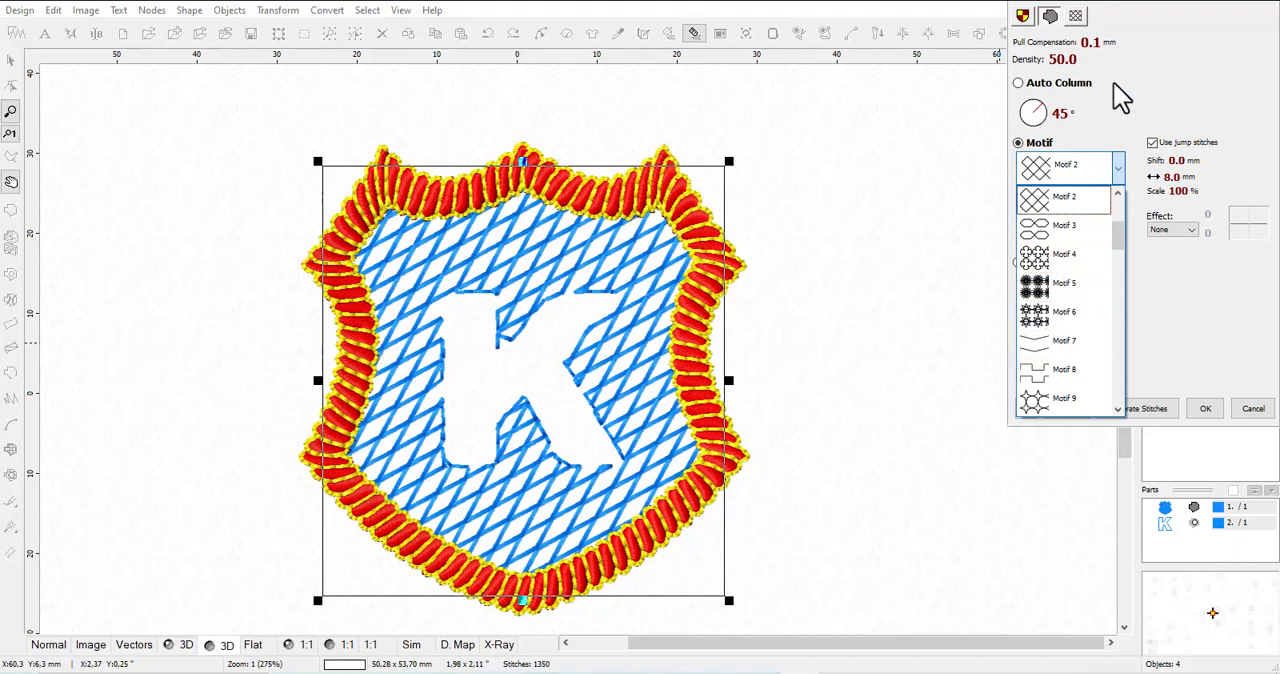
click(1121, 119)
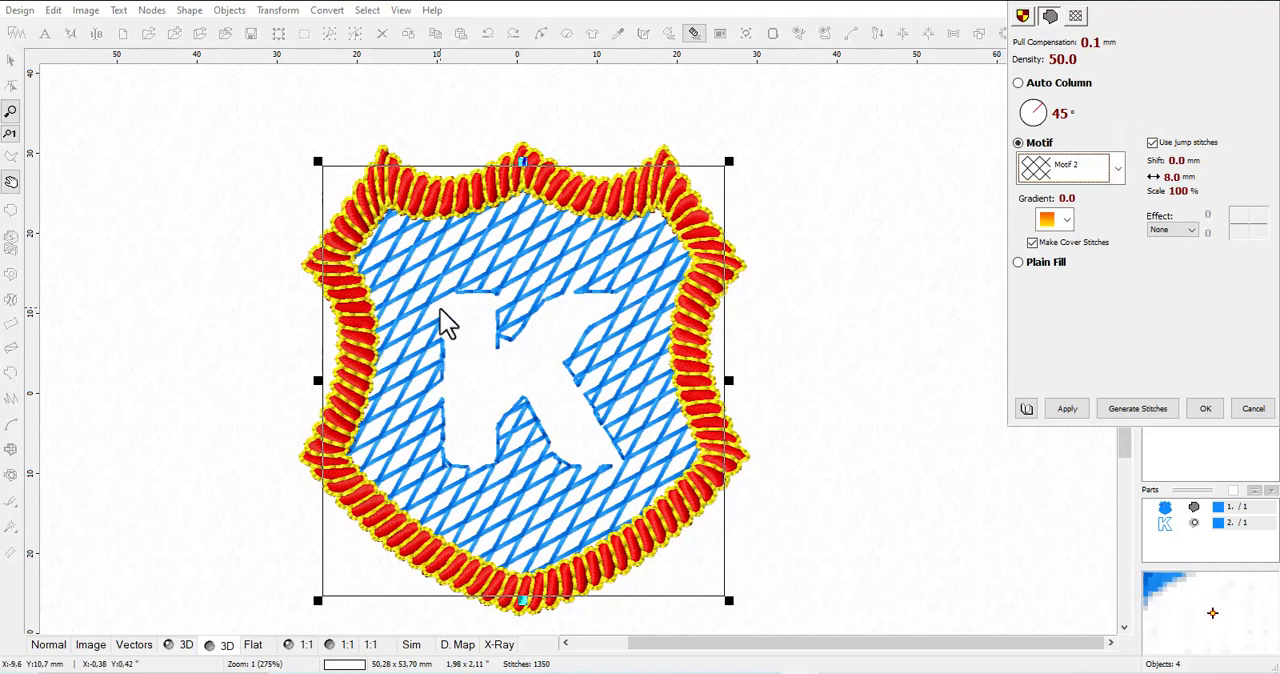
Set the shield's motif angle to 0° and try a motif width of 10.1 mm
click(1050, 126)
click(1073, 411)
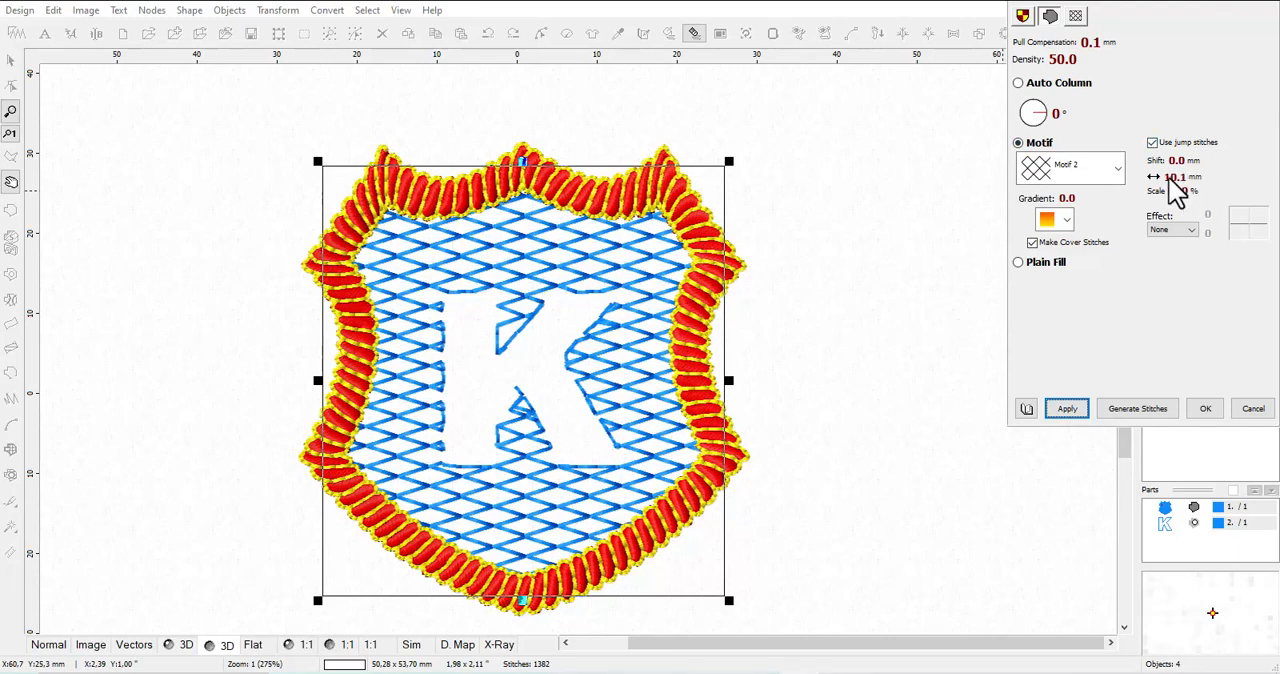
click(1078, 409)
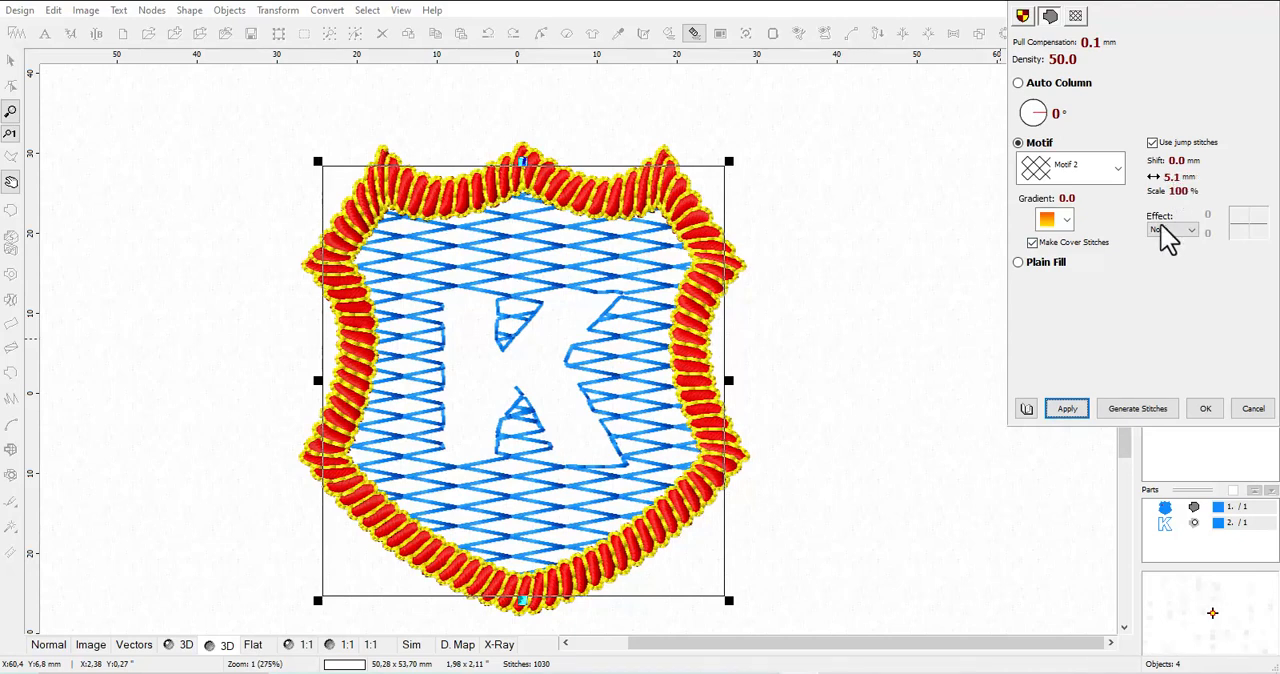
Try a motif width of 5.0 mm, settle on 4.0 mm and accept the shield fill parameters
scroll(1169, 178, down, 1)
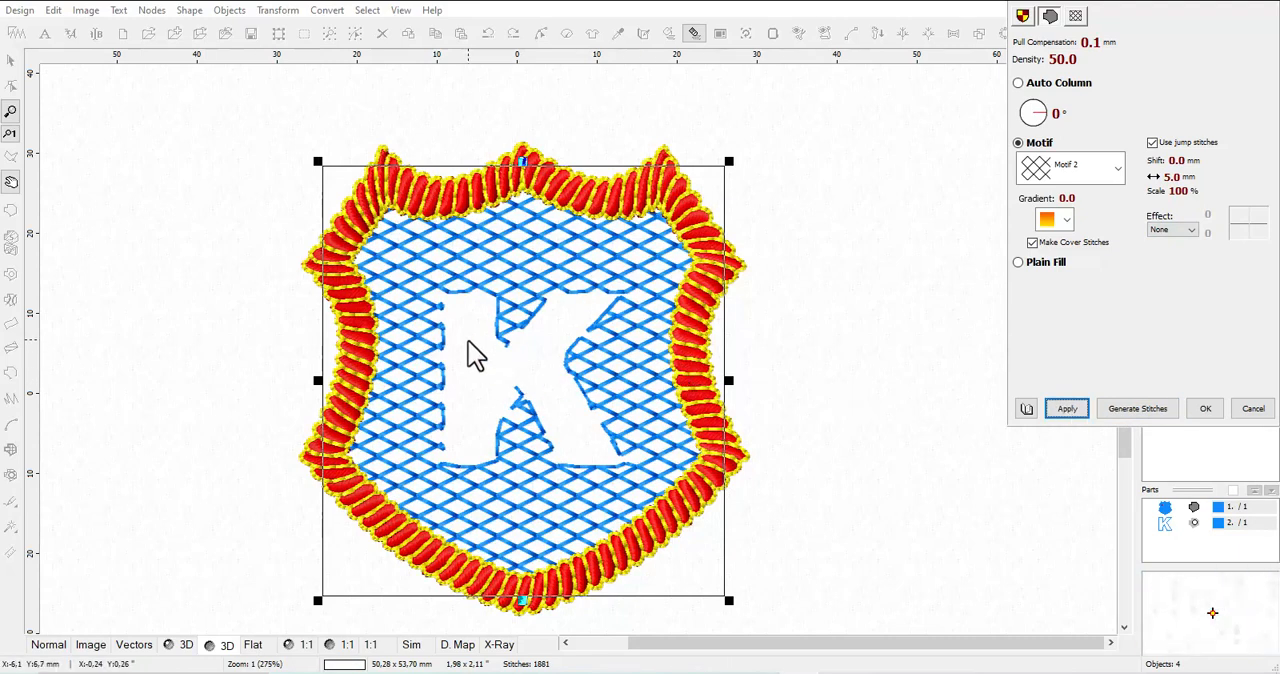
scroll(1178, 180, down, 1)
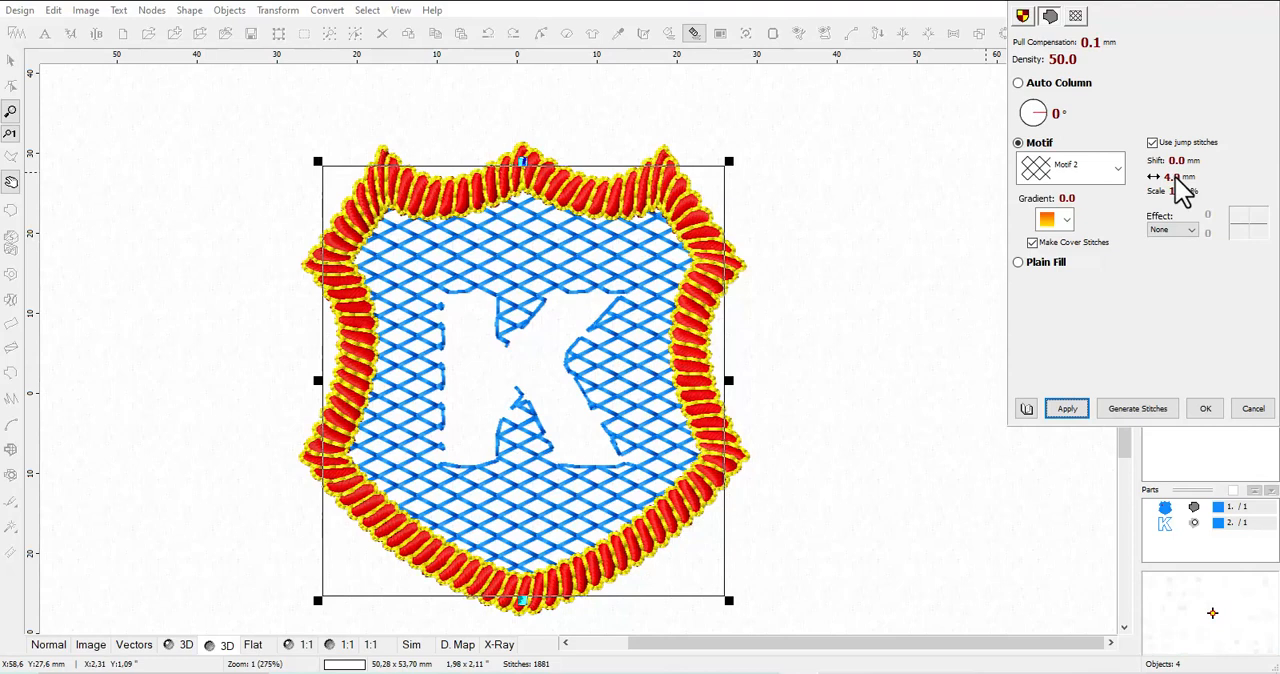
click(1088, 415)
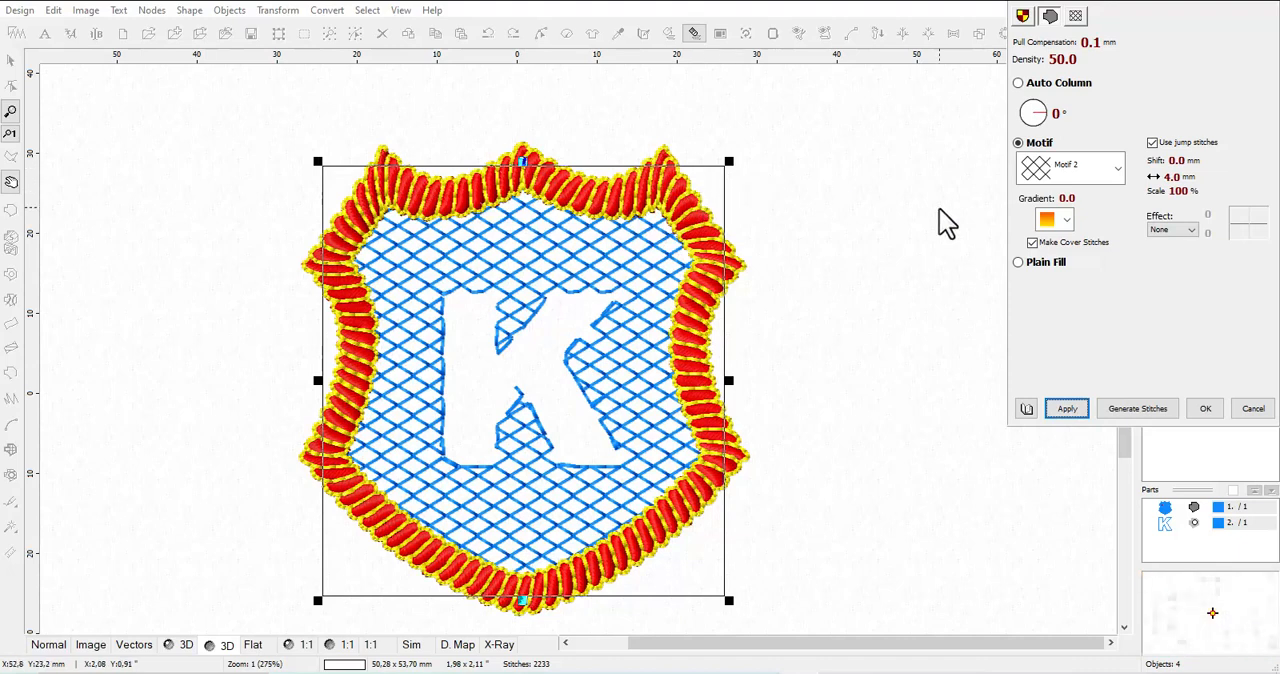
click(1205, 410)
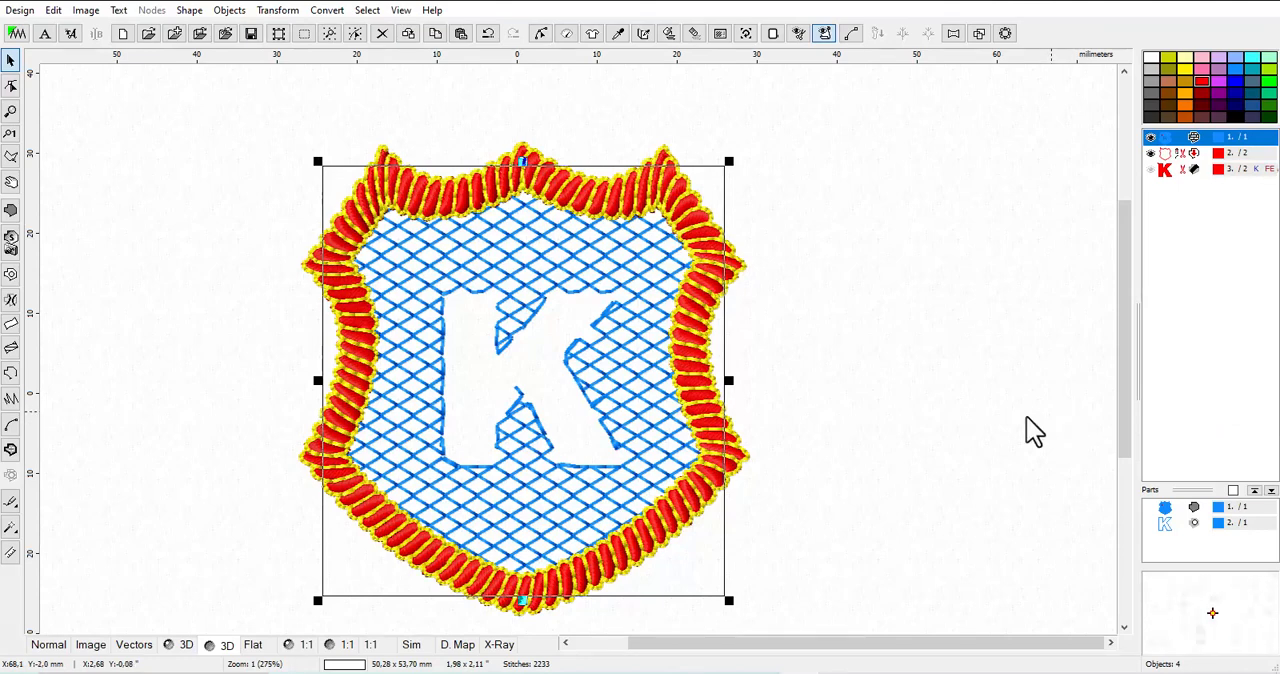
Check the motif stitches around the K opening up close and make the hidden red K visible again
scroll(455, 404, up, 1)
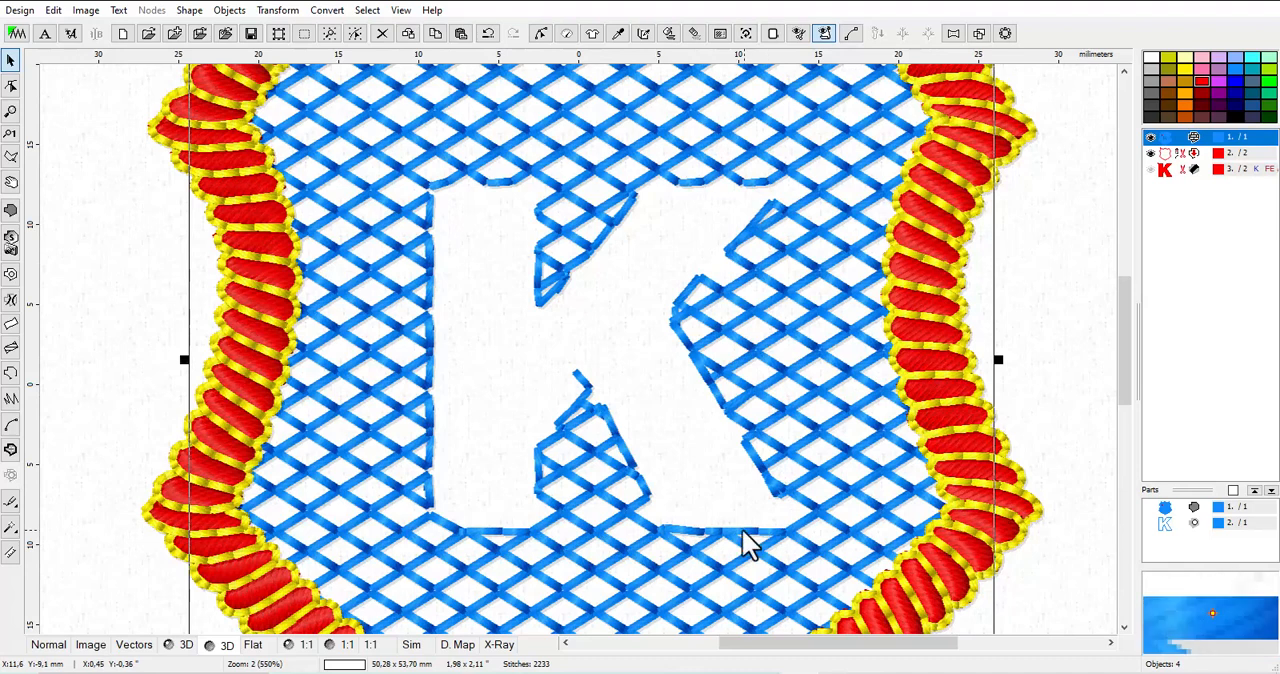
scroll(520, 180, down, 1)
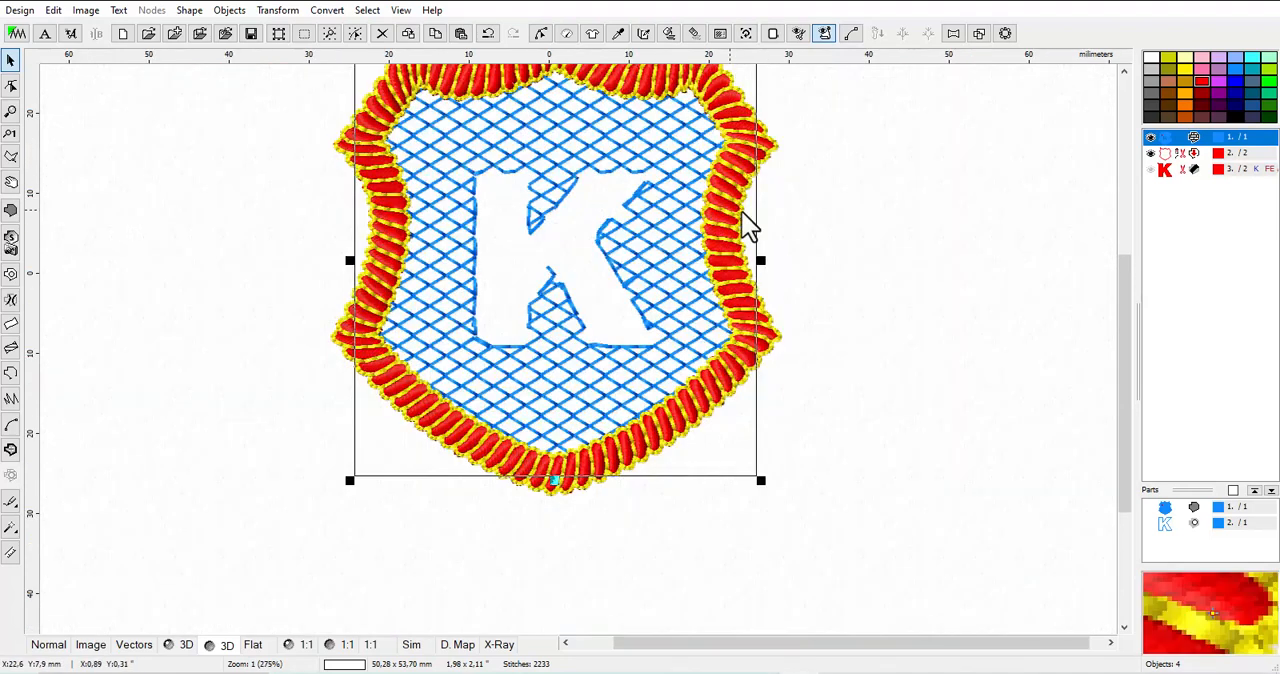
click(1152, 171)
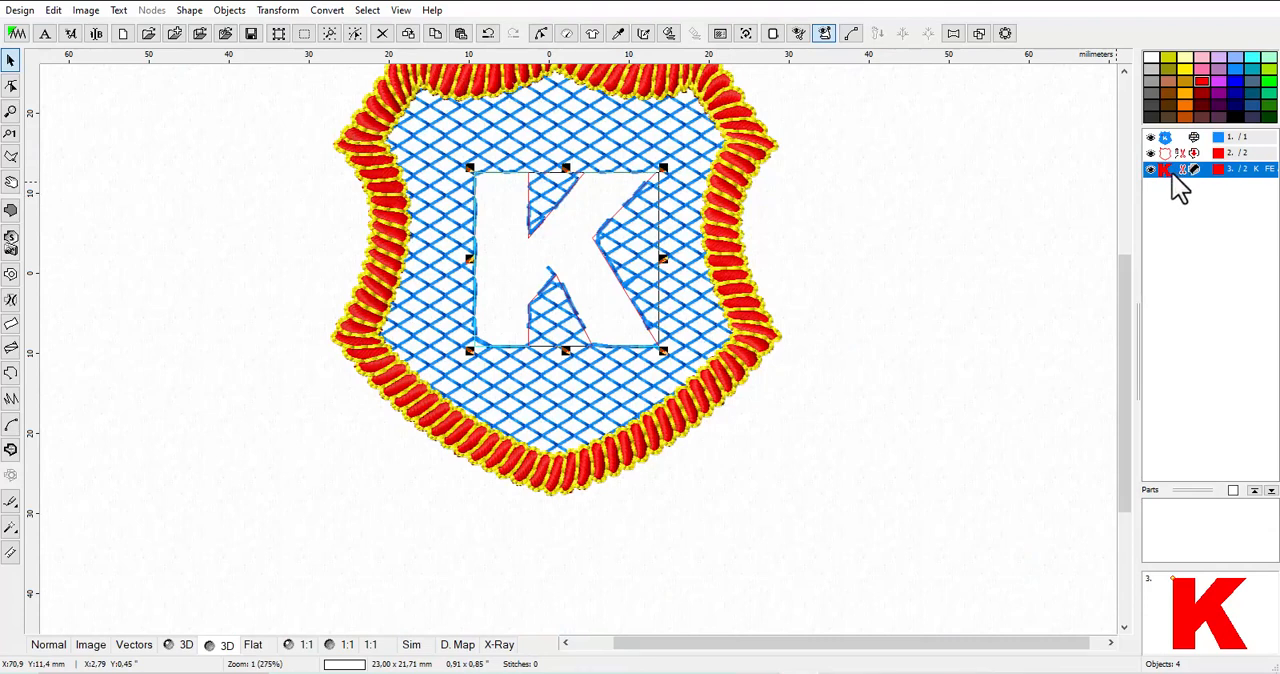
Try generating the letter K as an Auto Column fill and discard the preview
right_click(1173, 176)
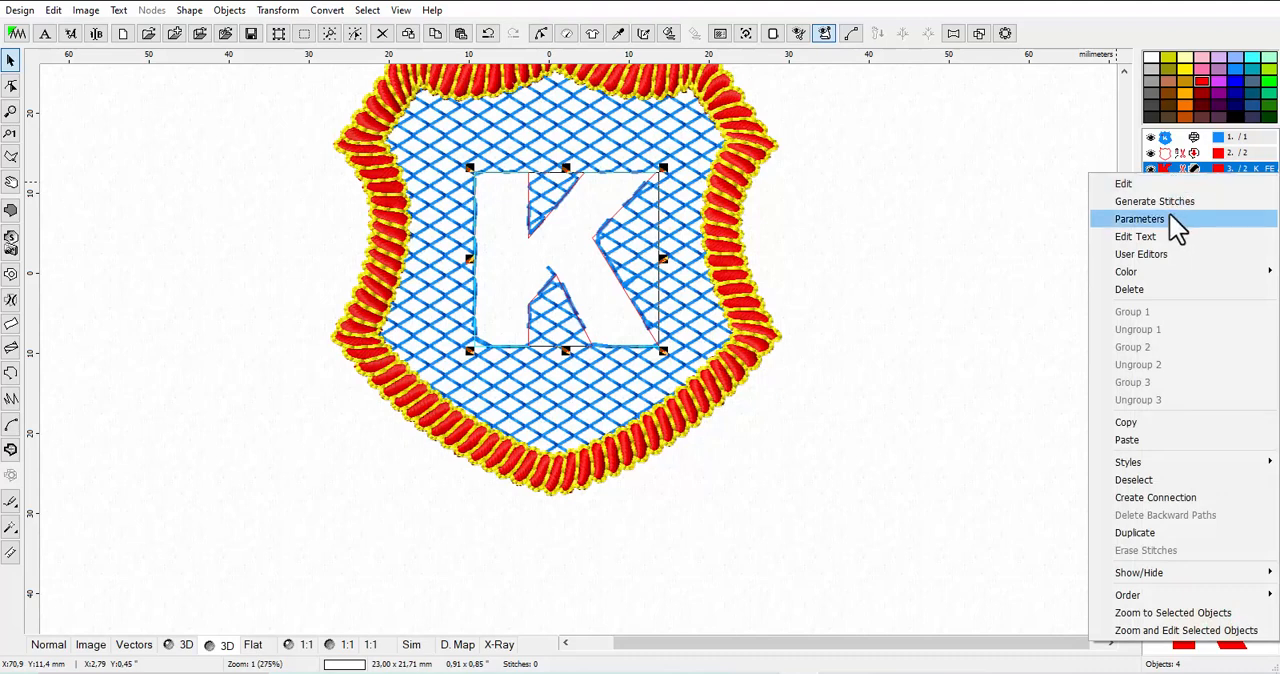
click(1162, 221)
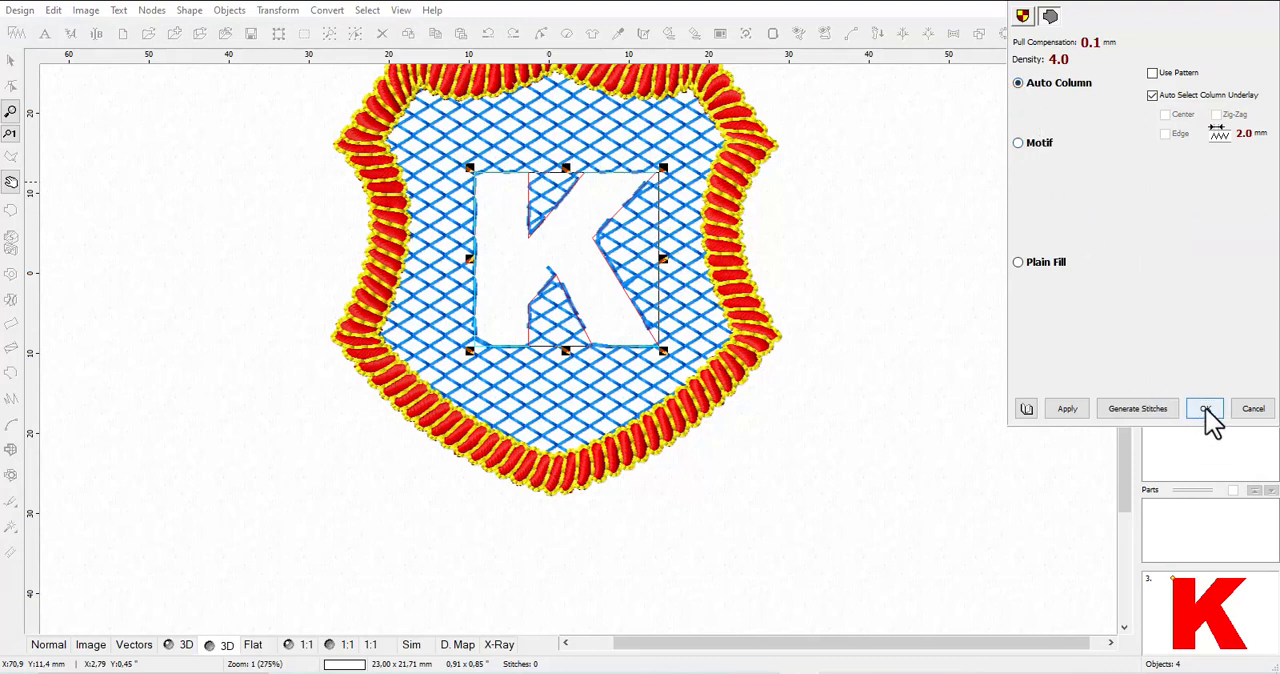
click(1070, 410)
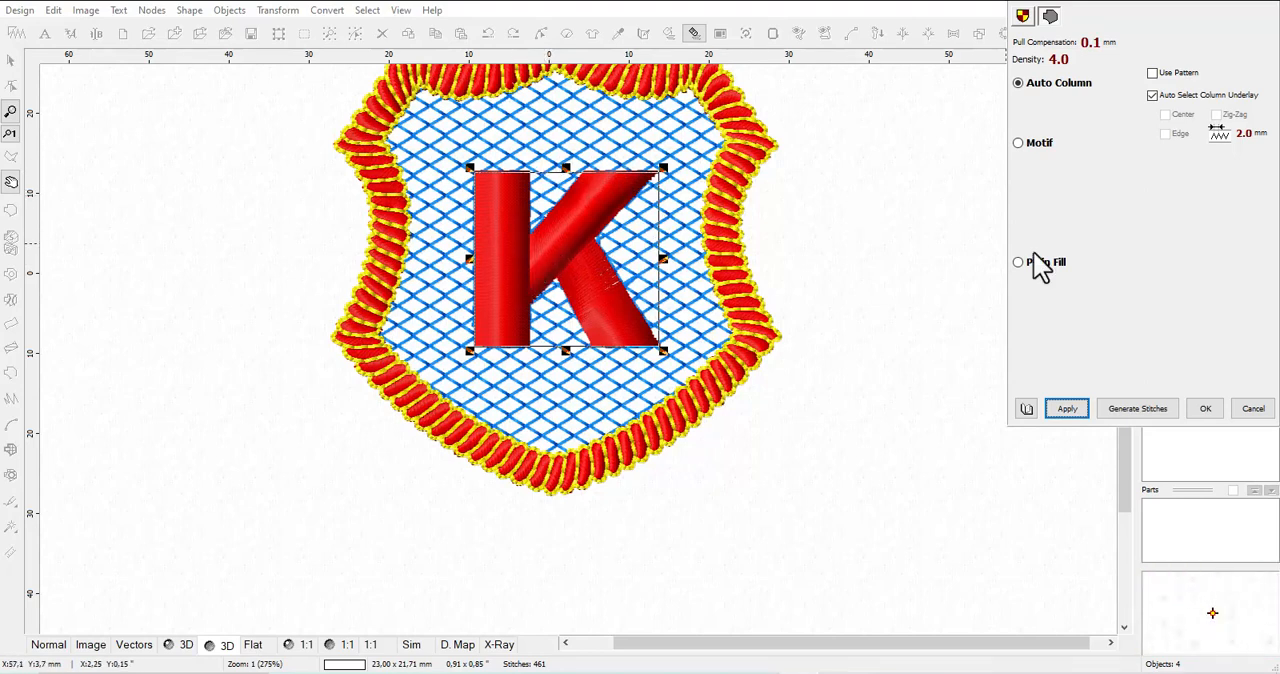
click(1253, 409)
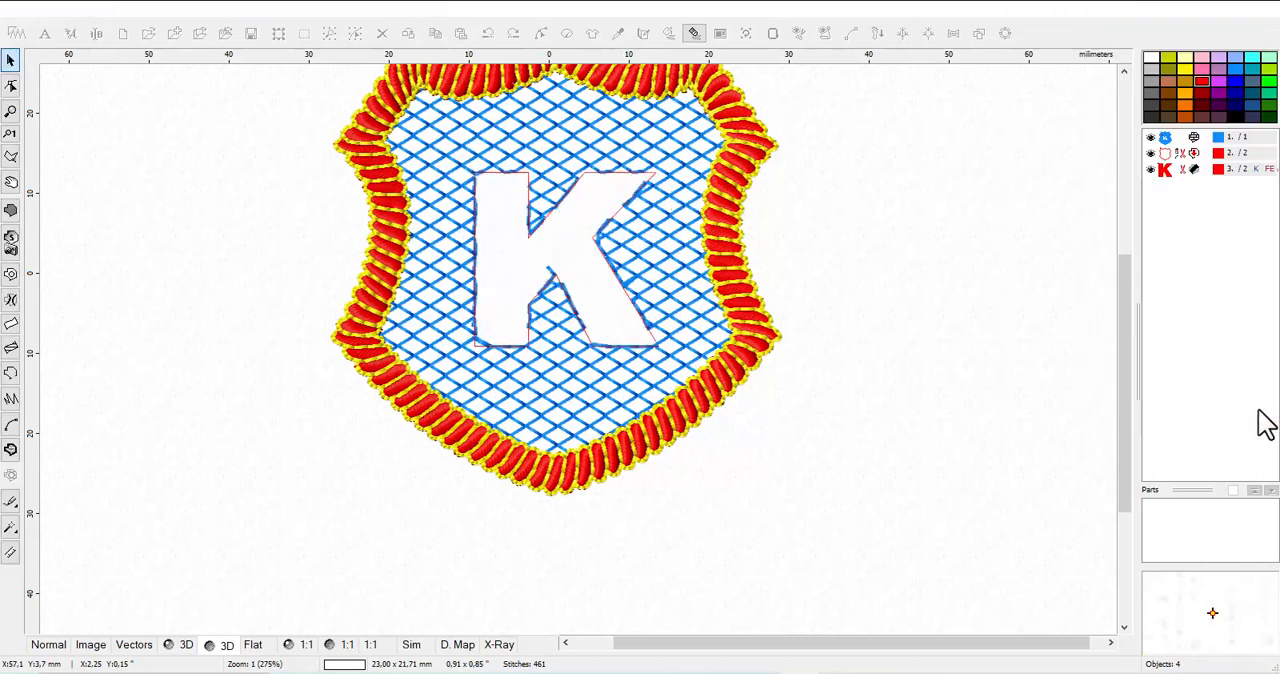
Create an outline from the letter K's fill and delete the original filled K
click(1168, 172)
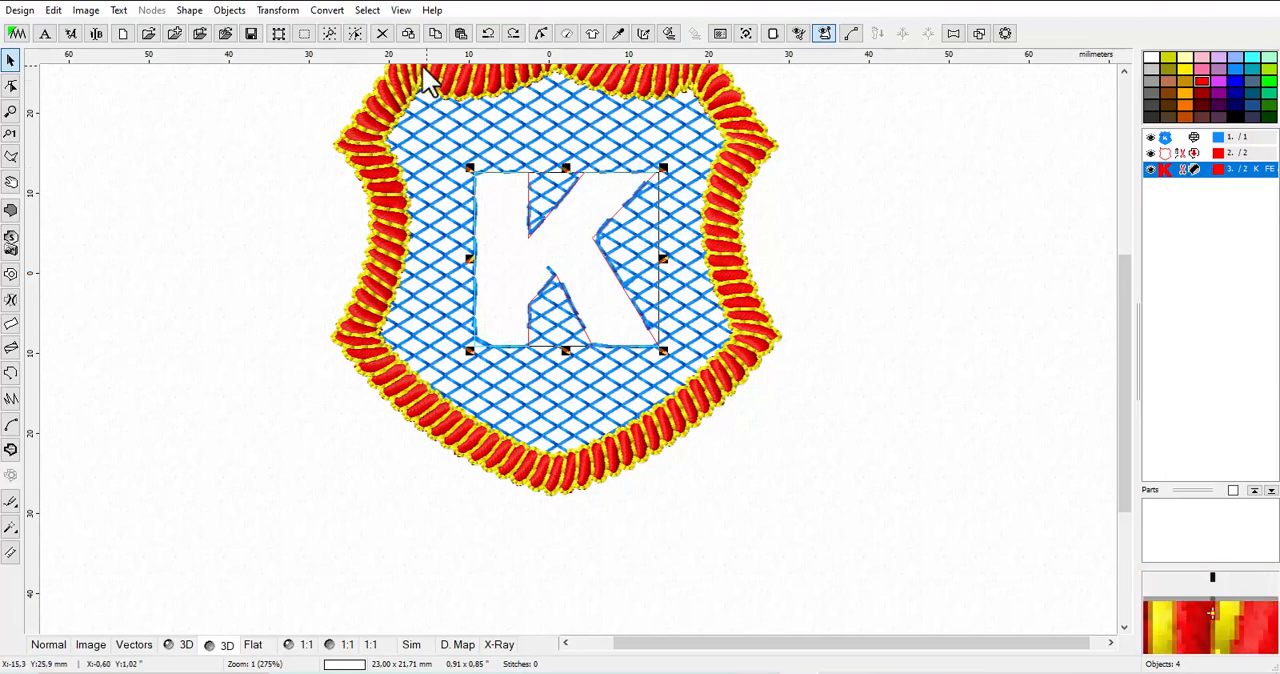
click(328, 12)
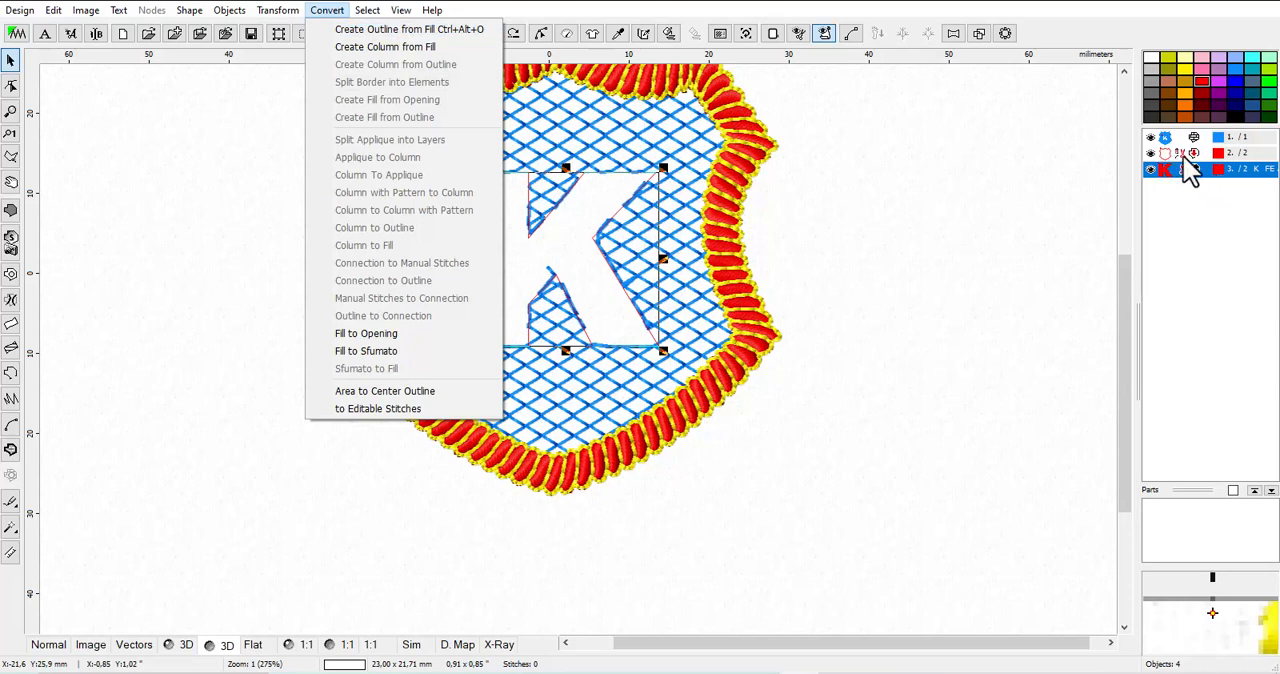
click(421, 32)
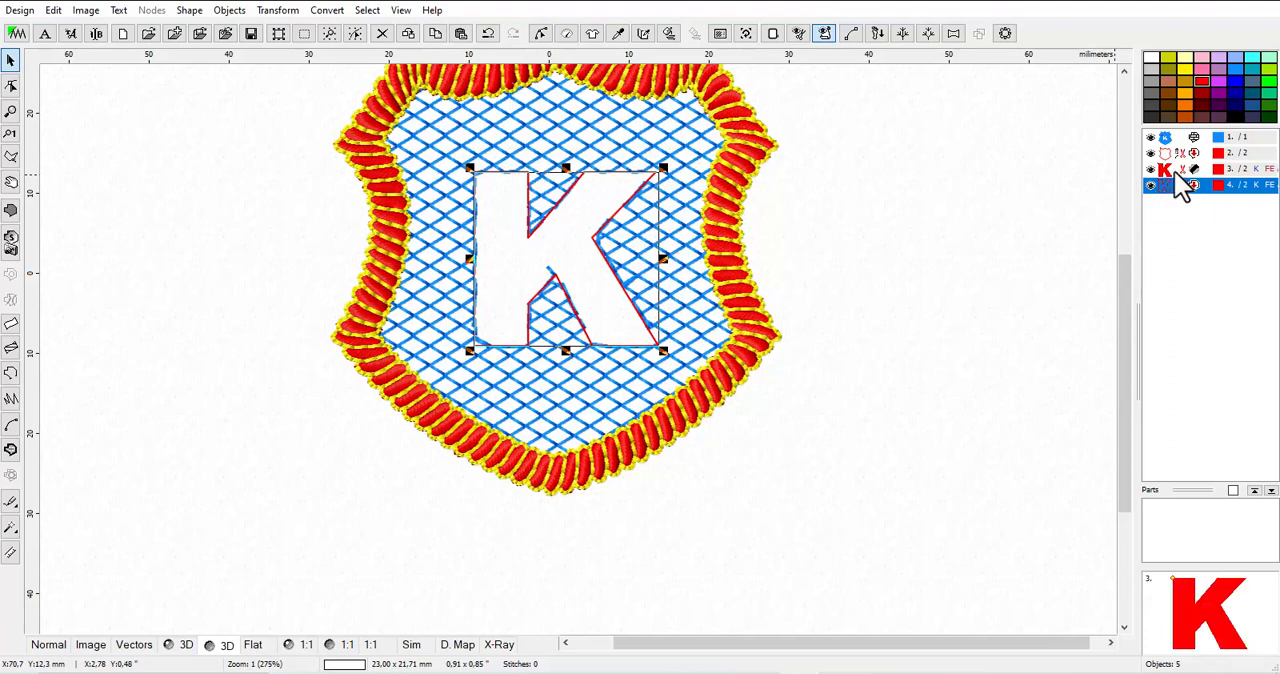
click(1177, 173)
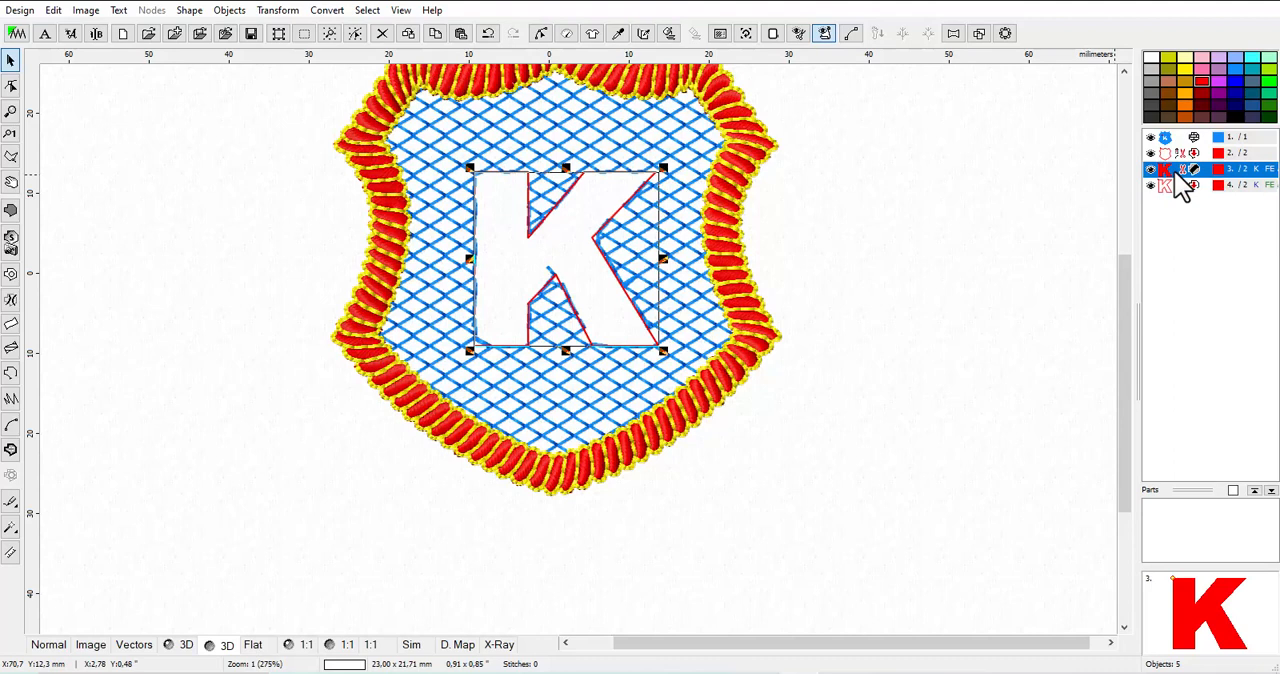
right_click(1177, 172)
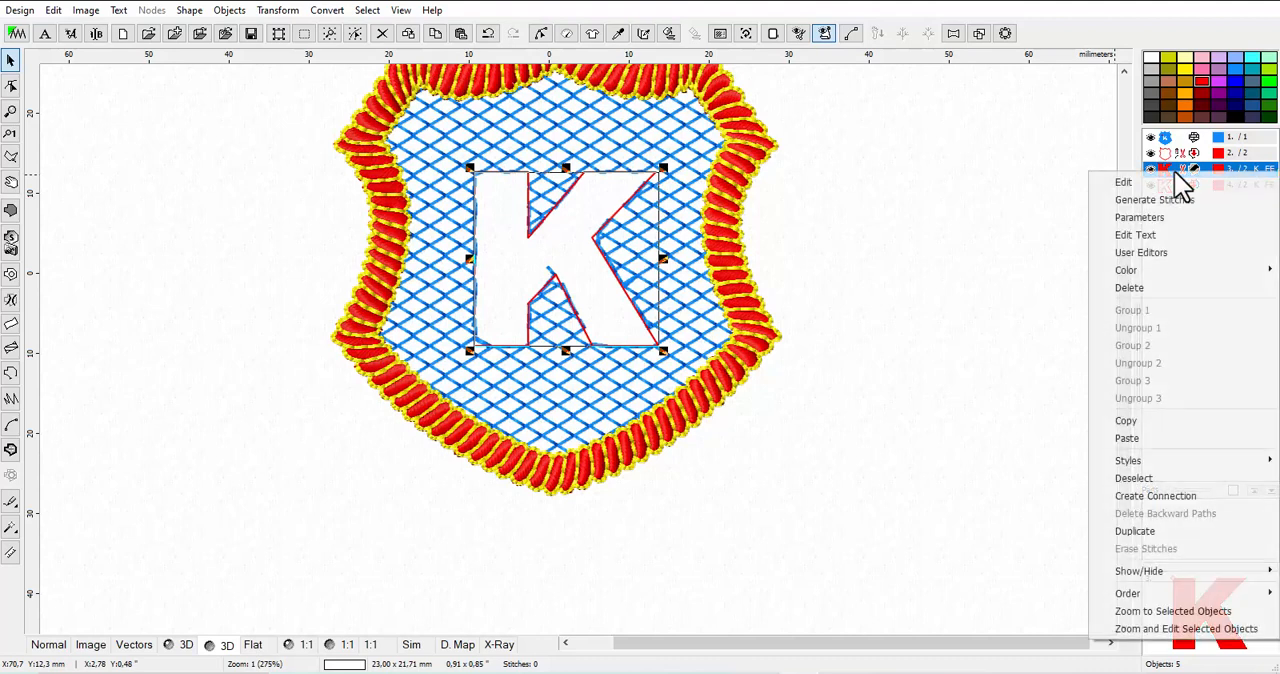
click(1158, 290)
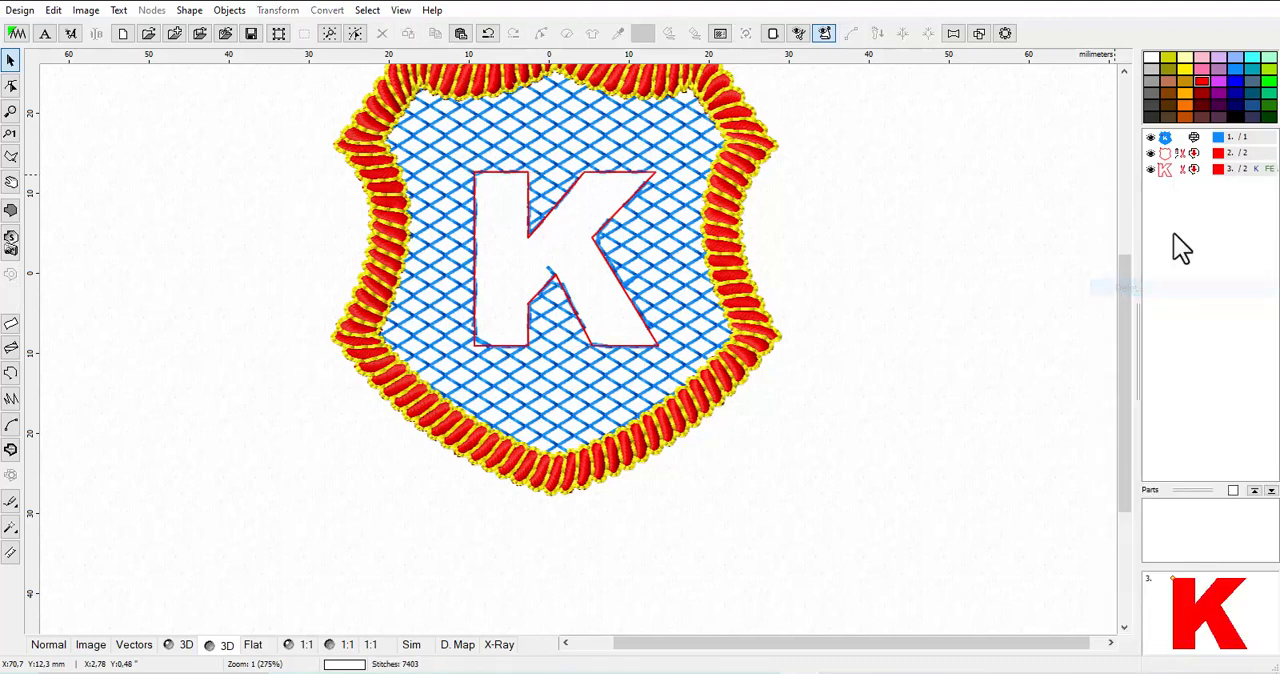
Open the K outline's parameters and apply the Sketch stitch style with a width of 0.4 mm
click(1165, 174)
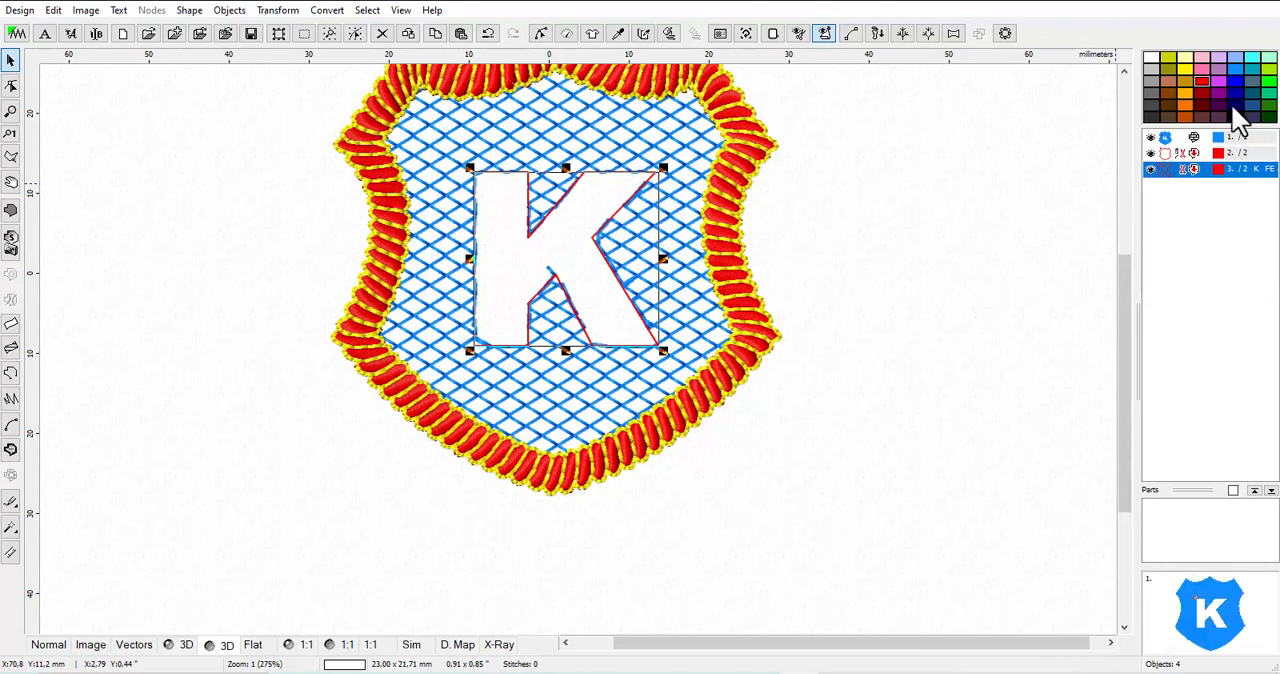
right_click(1165, 176)
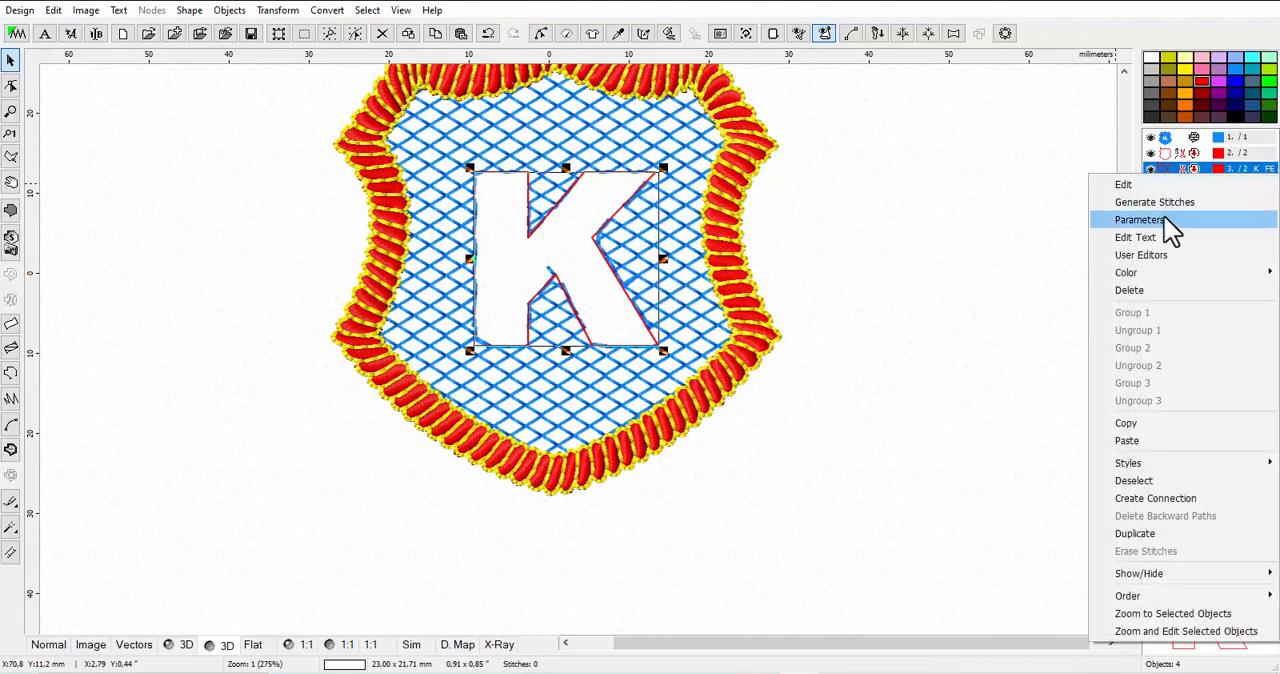
click(1163, 214)
click(1018, 81)
click(1018, 81)
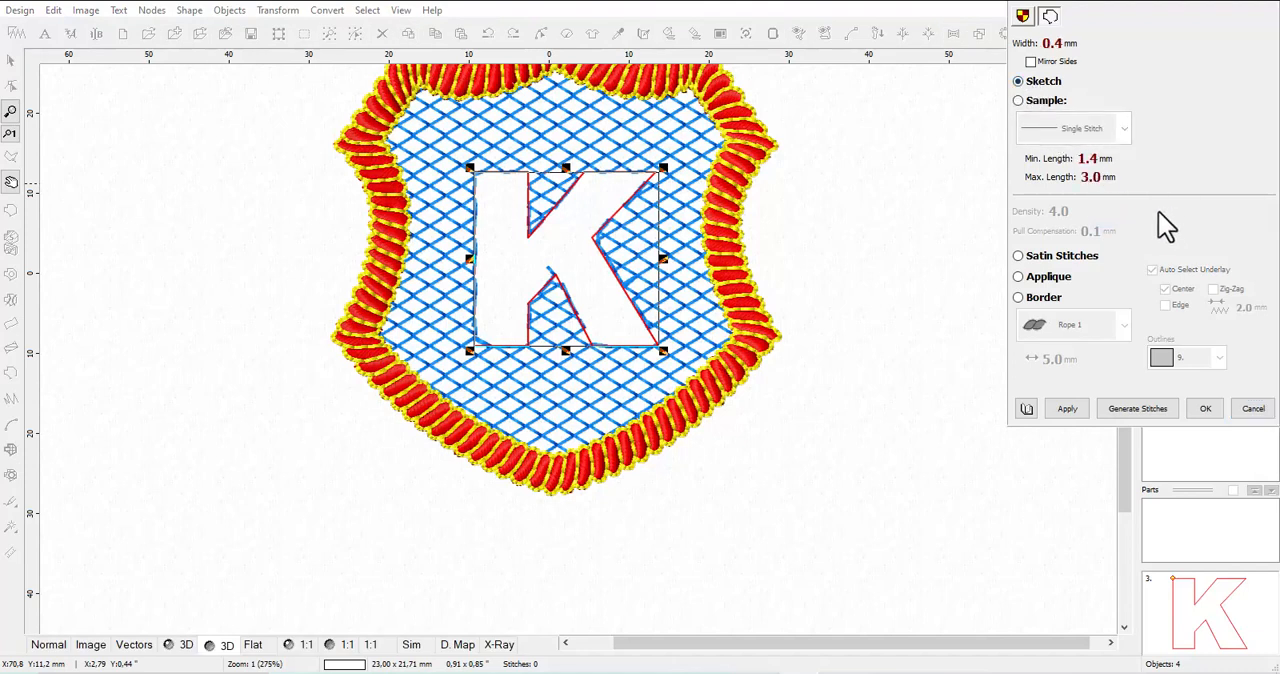
click(1067, 408)
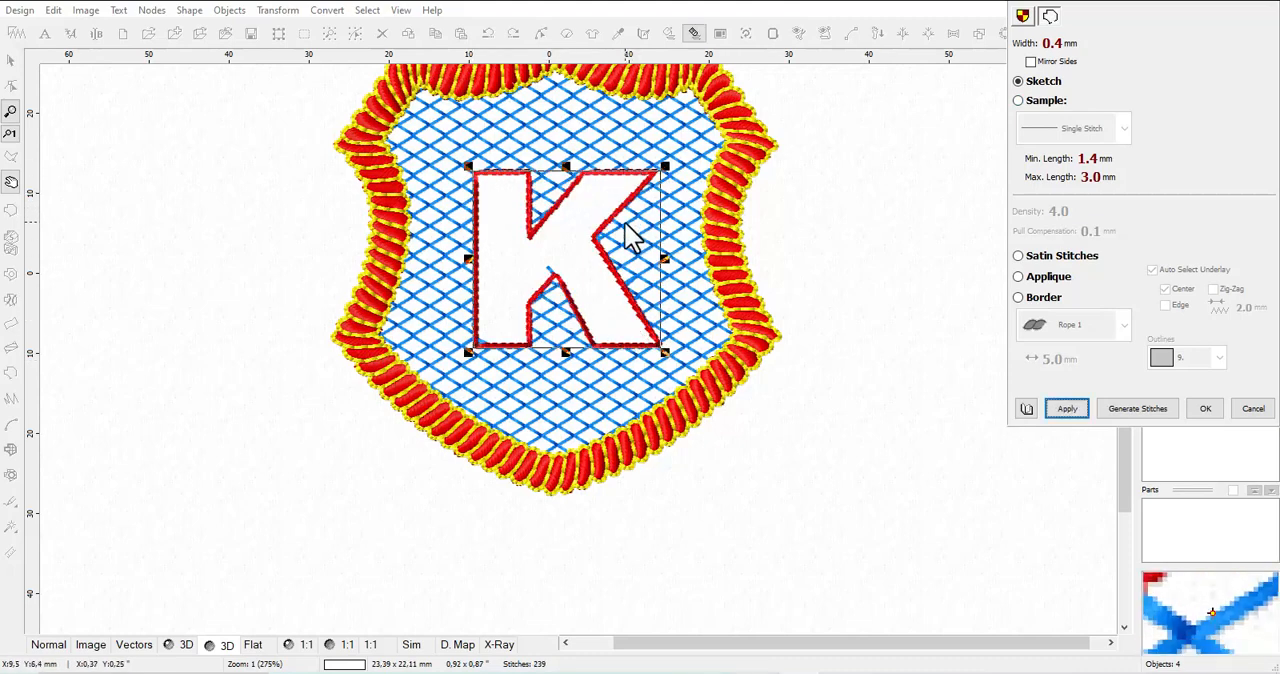
Try a Sketch width of 1.0 mm on the K outline, followed by the Single Stitch sample style
scroll(601, 268, up, 1)
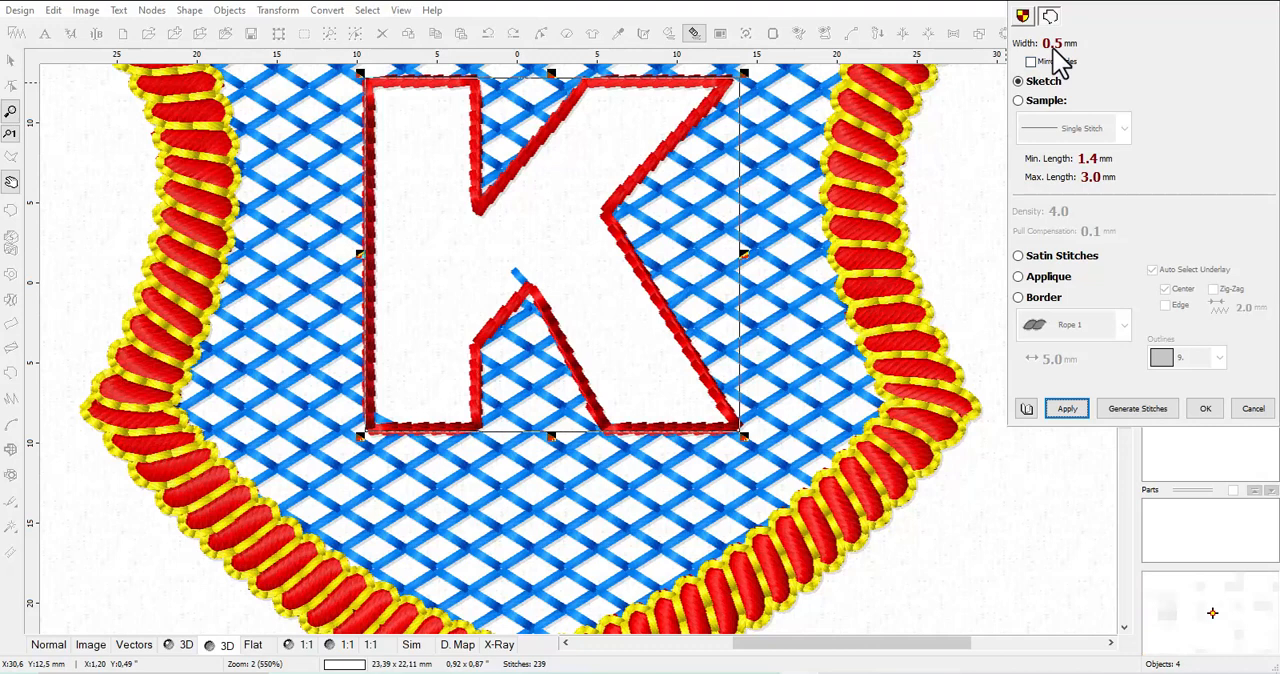
click(1068, 410)
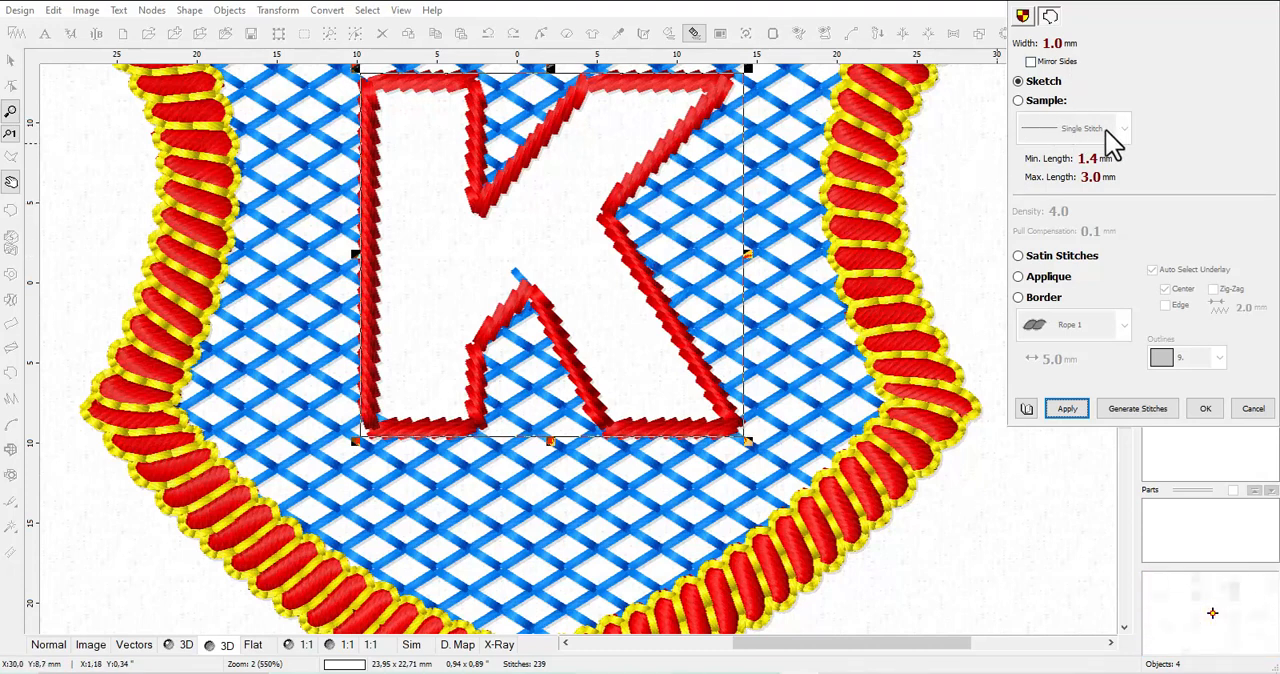
click(1017, 101)
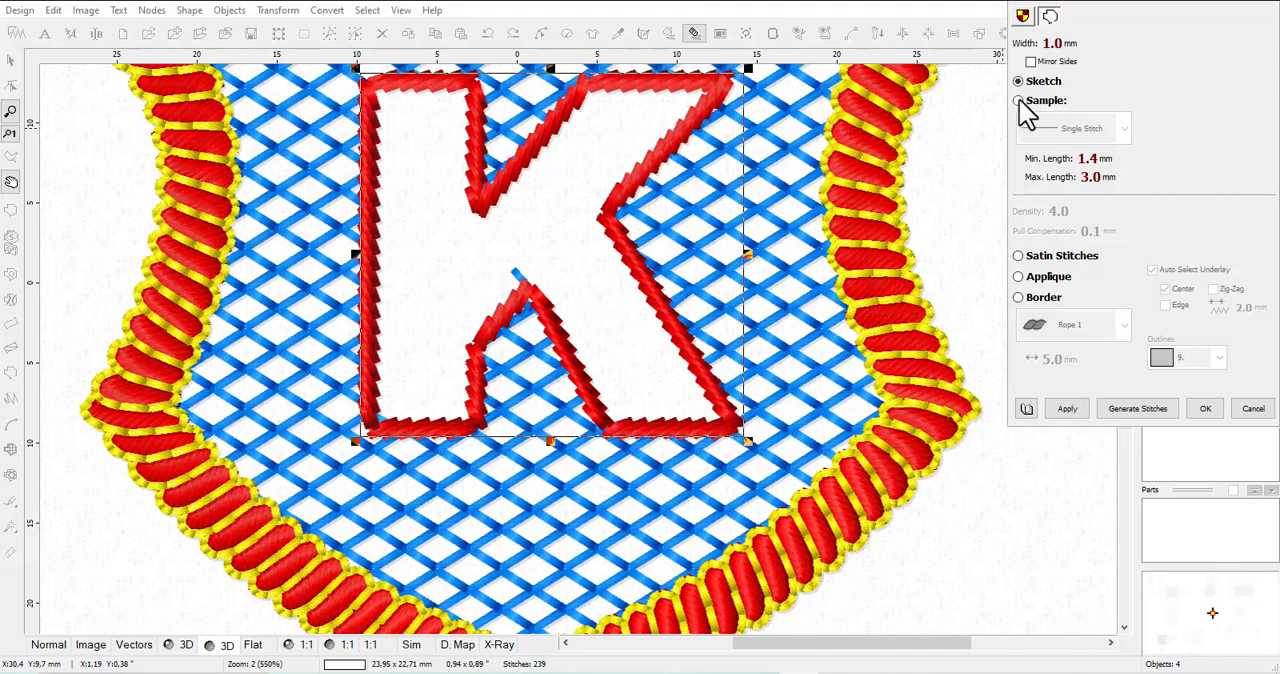
click(1094, 128)
click(1090, 135)
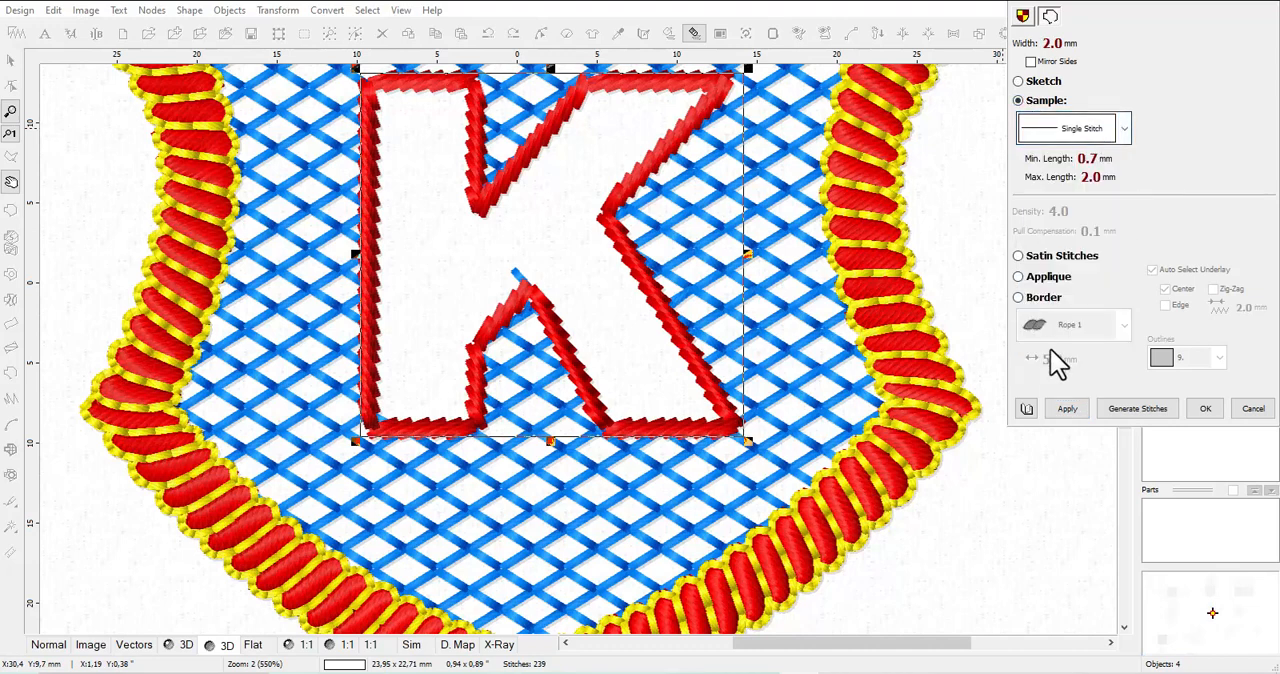
click(1075, 410)
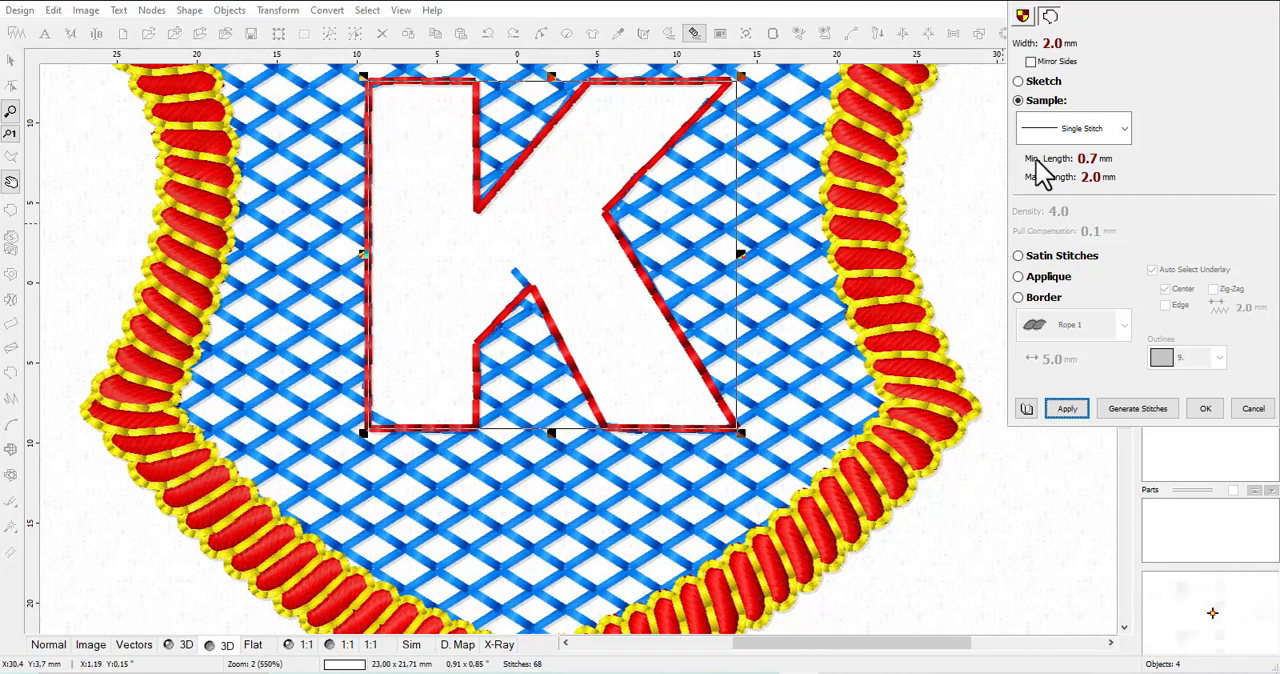
Switch the K outline back to the Sketch style, set its width to 0.7 mm and accept the parameters
click(1019, 82)
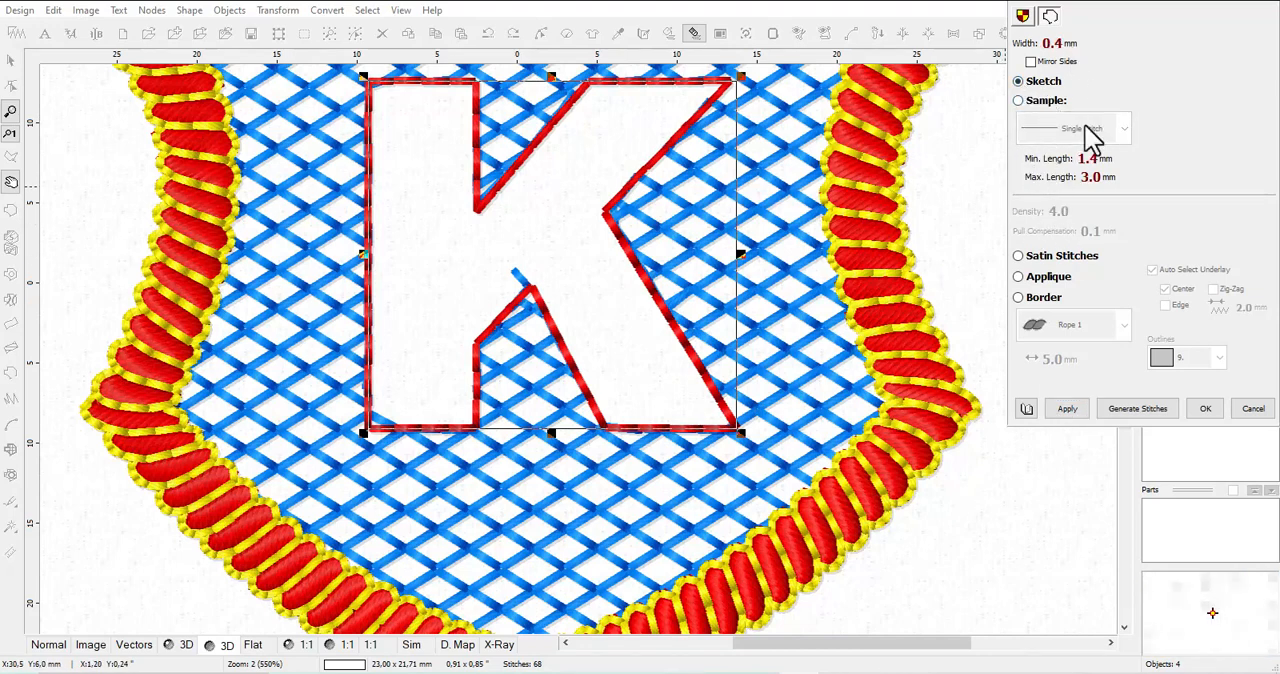
scroll(1063, 48, up, 1)
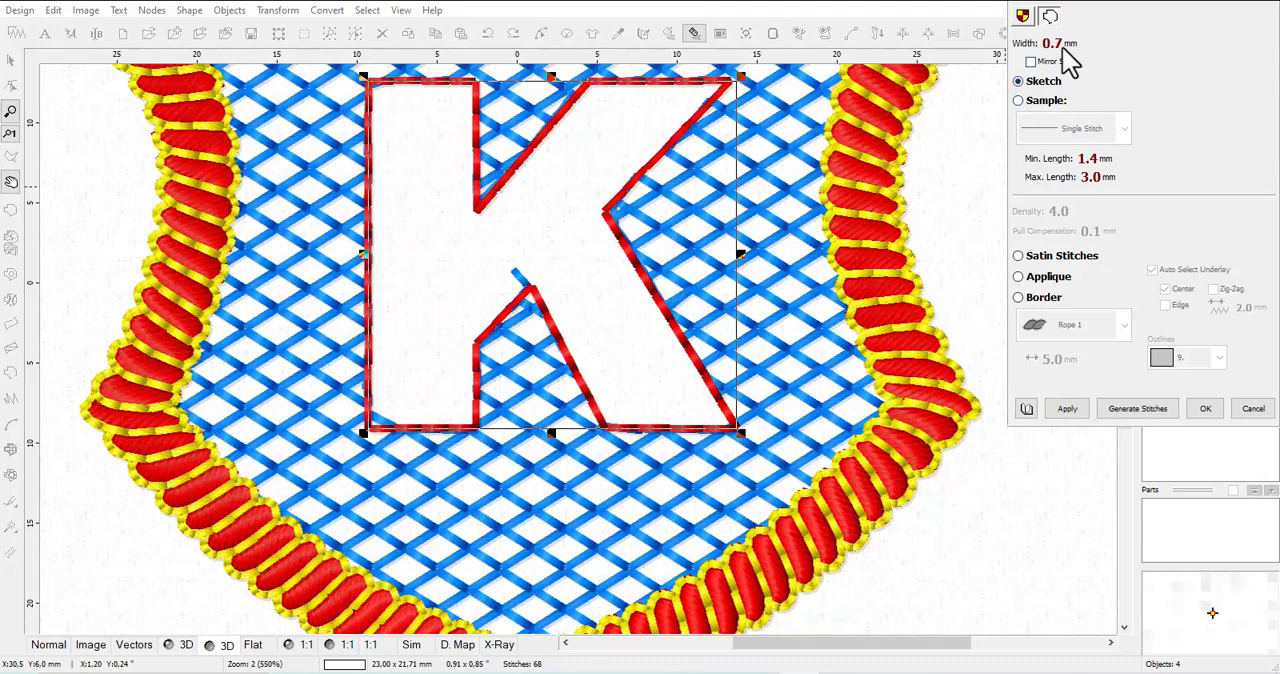
click(1070, 409)
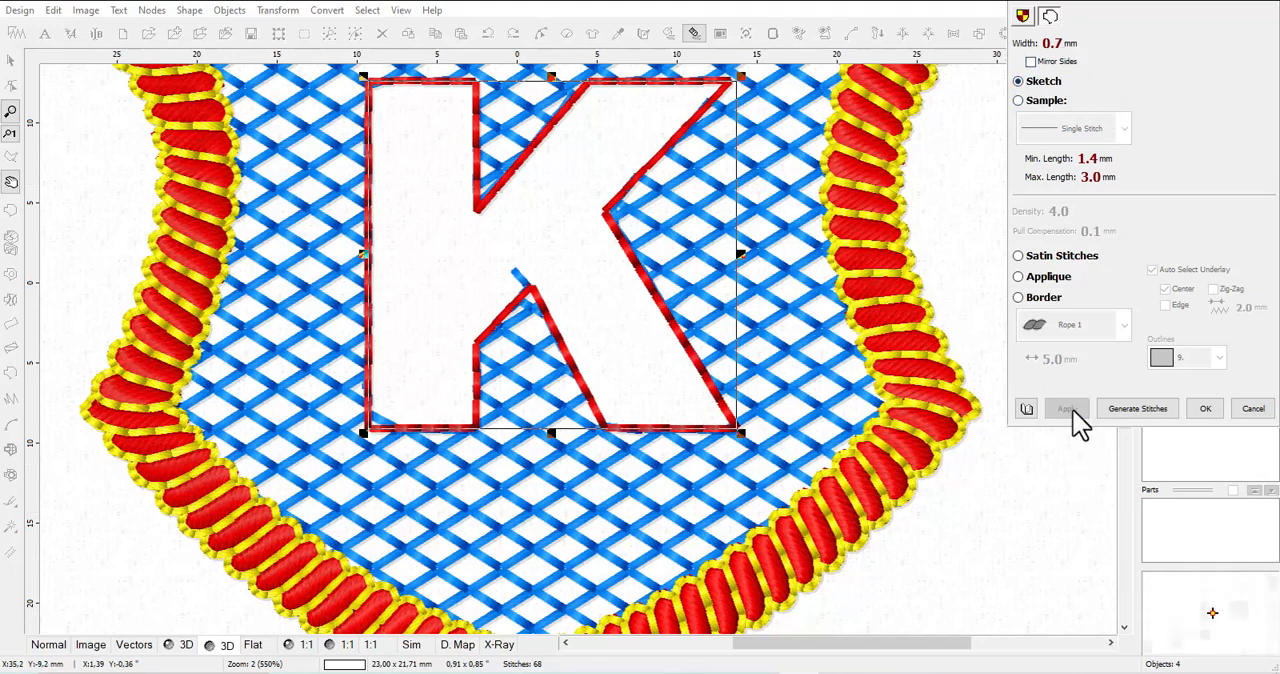
scroll(610, 425, down, 1)
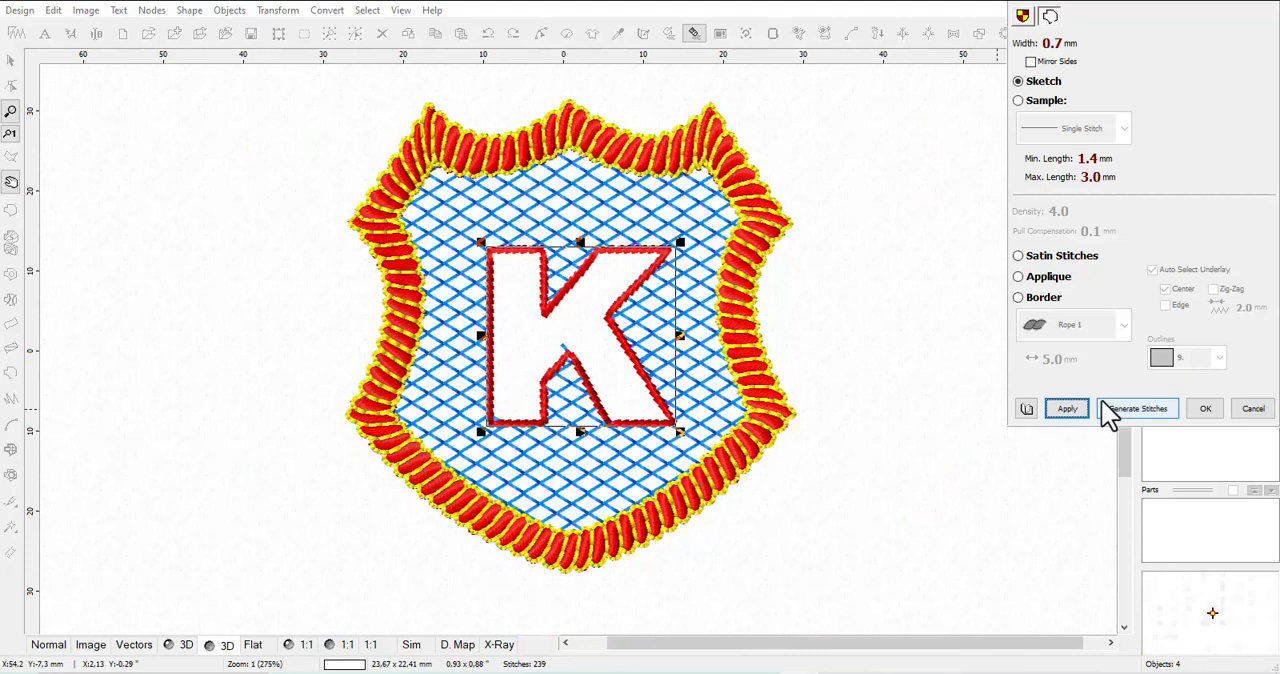
click(1200, 410)
click(931, 387)
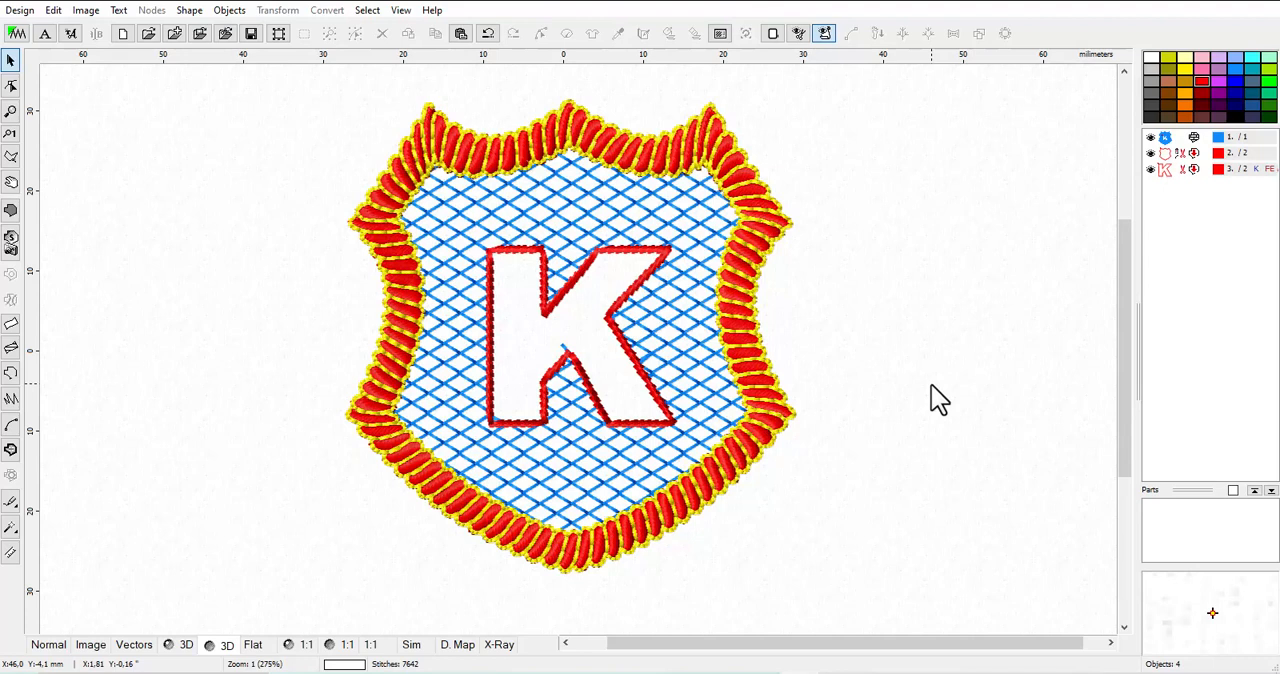
Compile the badge into Embird Editor and save the design as ESCUDO in Embird Outline Format (*.eof)
click(15, 32)
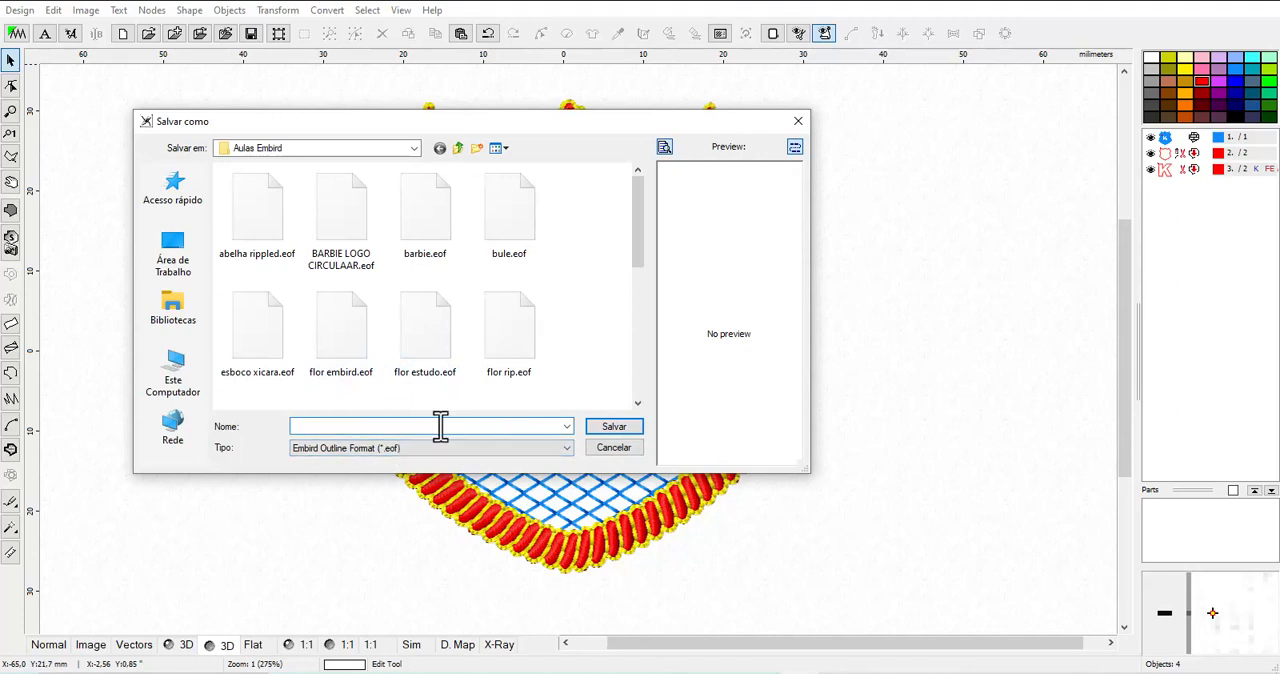
text(SCUDO)
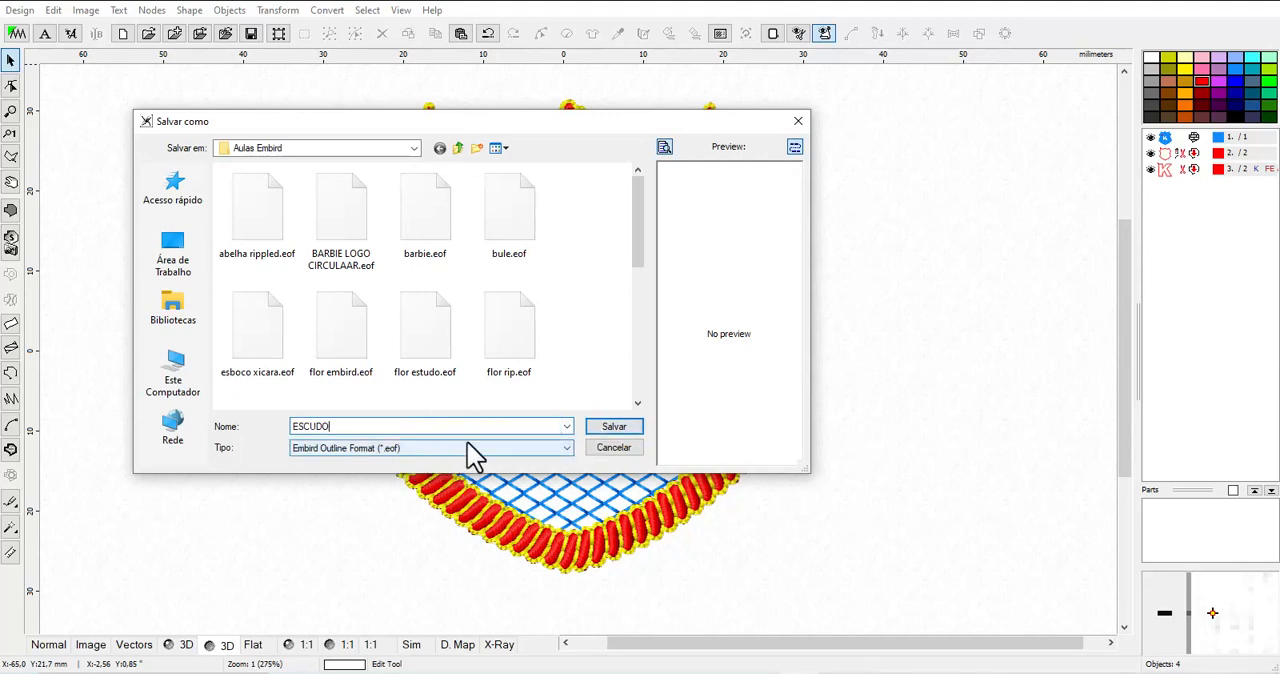
click(610, 430)
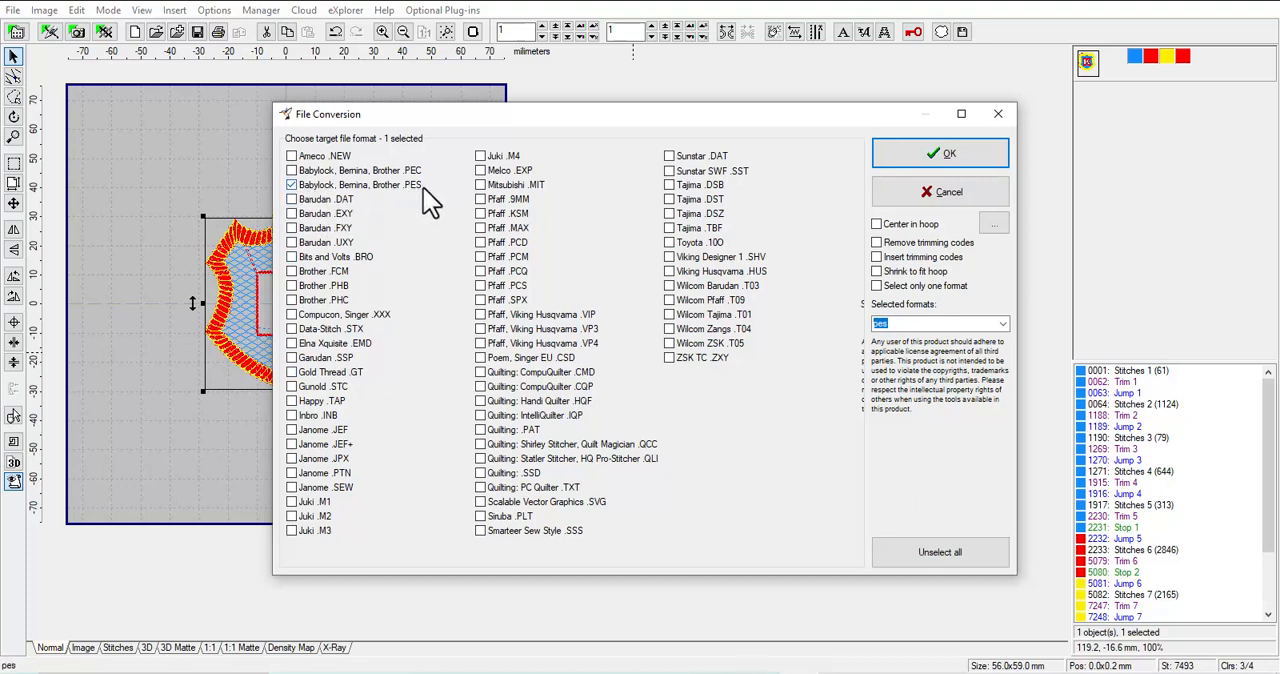
Export the badge as ESCUDO.pes in the Babylock, Bernina, Brother .PES format, accepting the Coats Sylko thread catalog for all colors
click(945, 158)
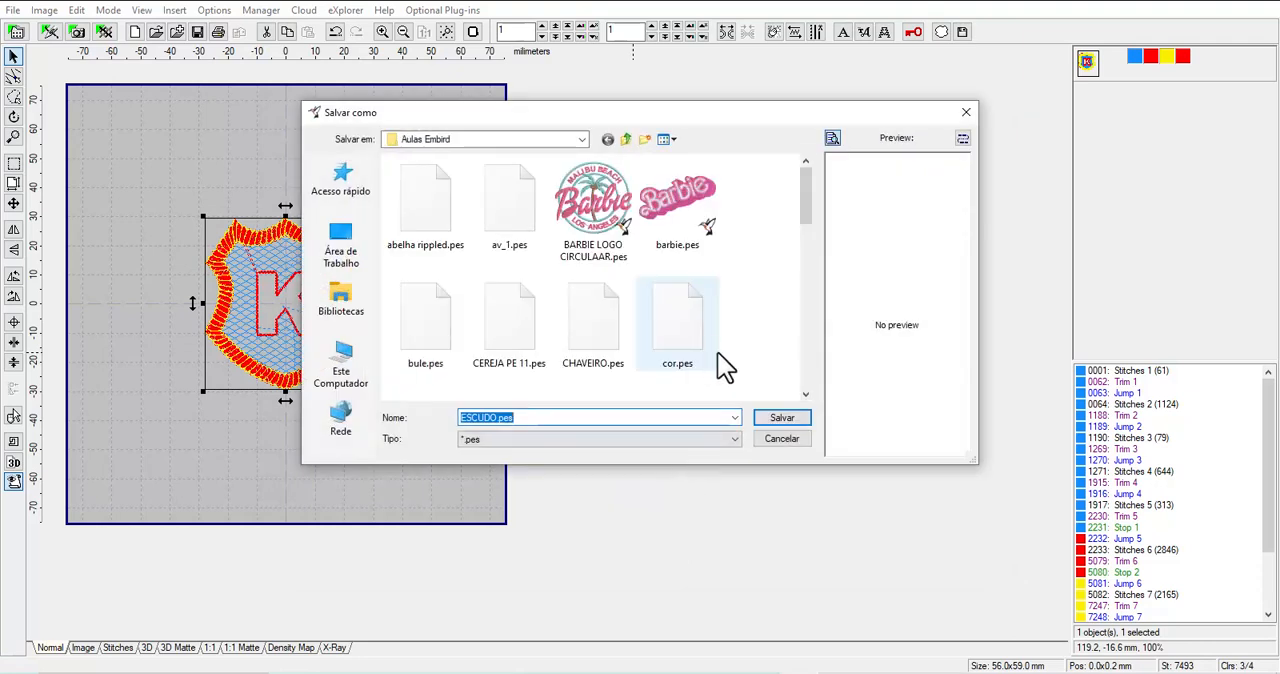
click(780, 420)
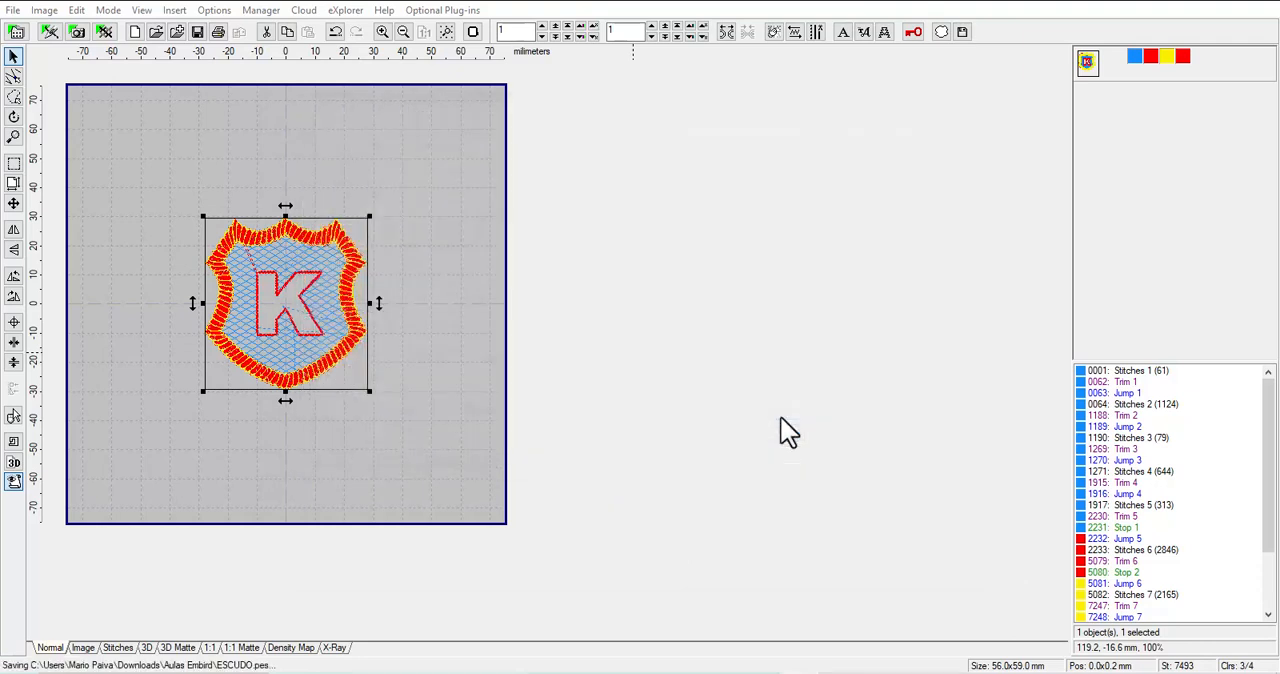
click(795, 252)
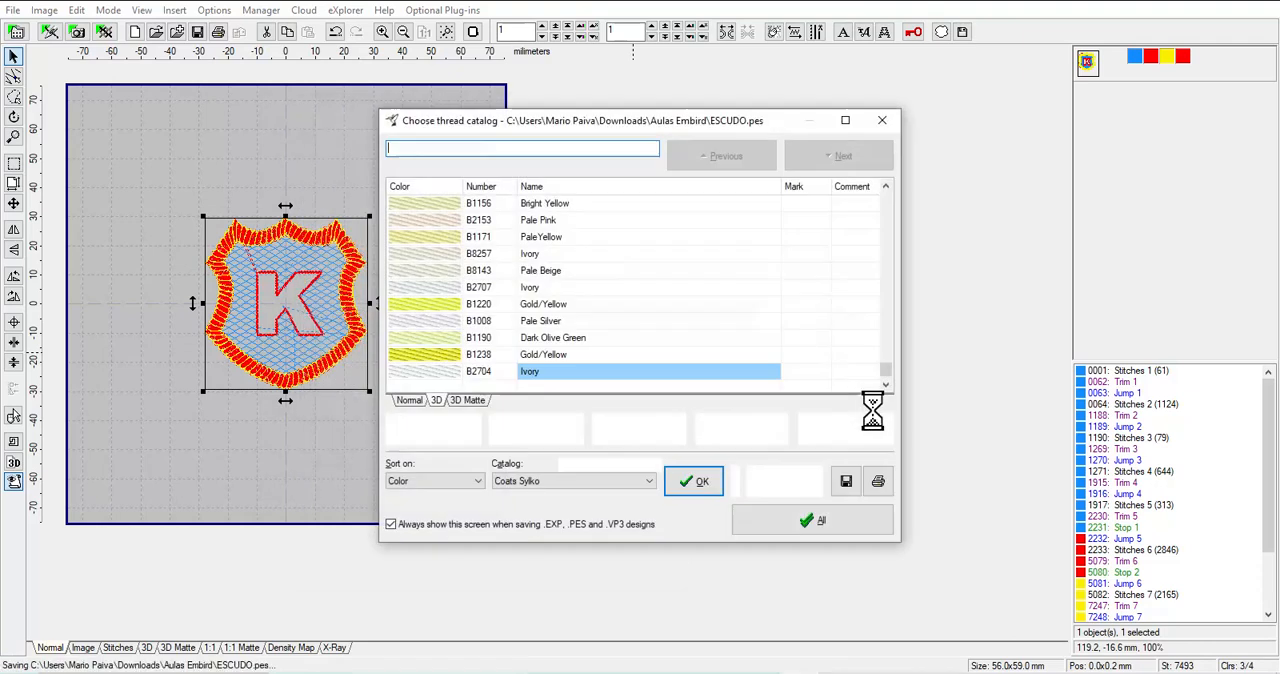
click(800, 520)
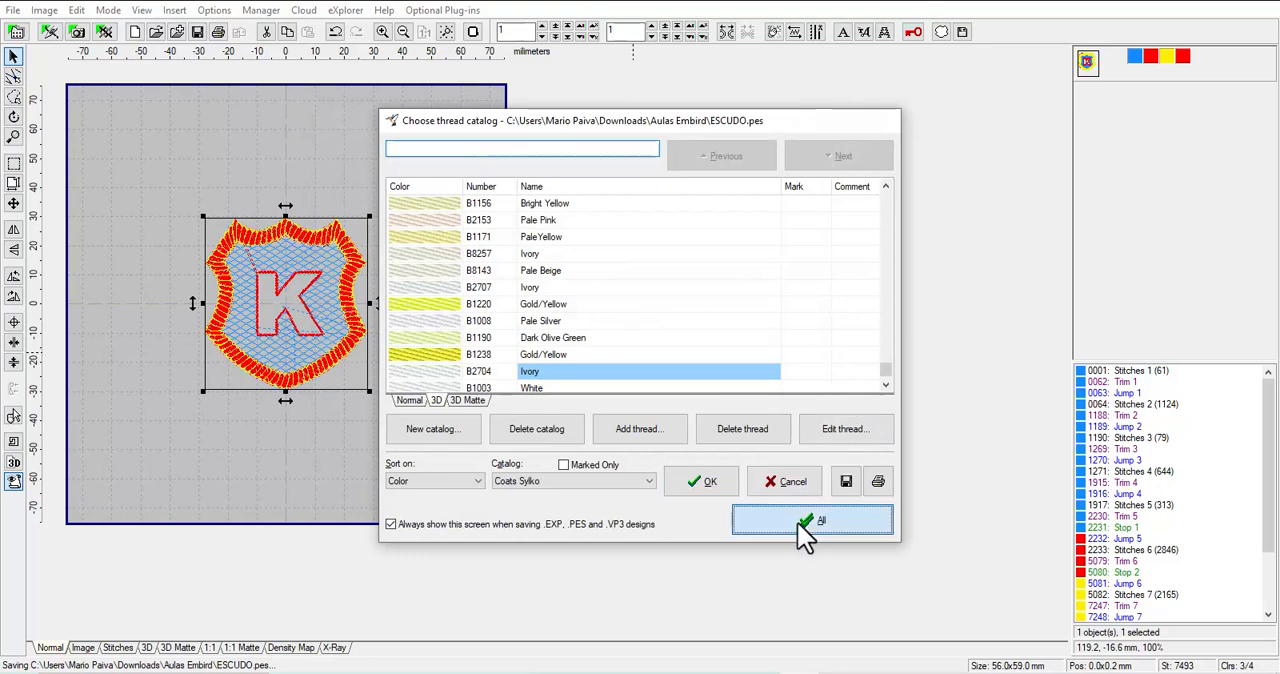
click(660, 488)
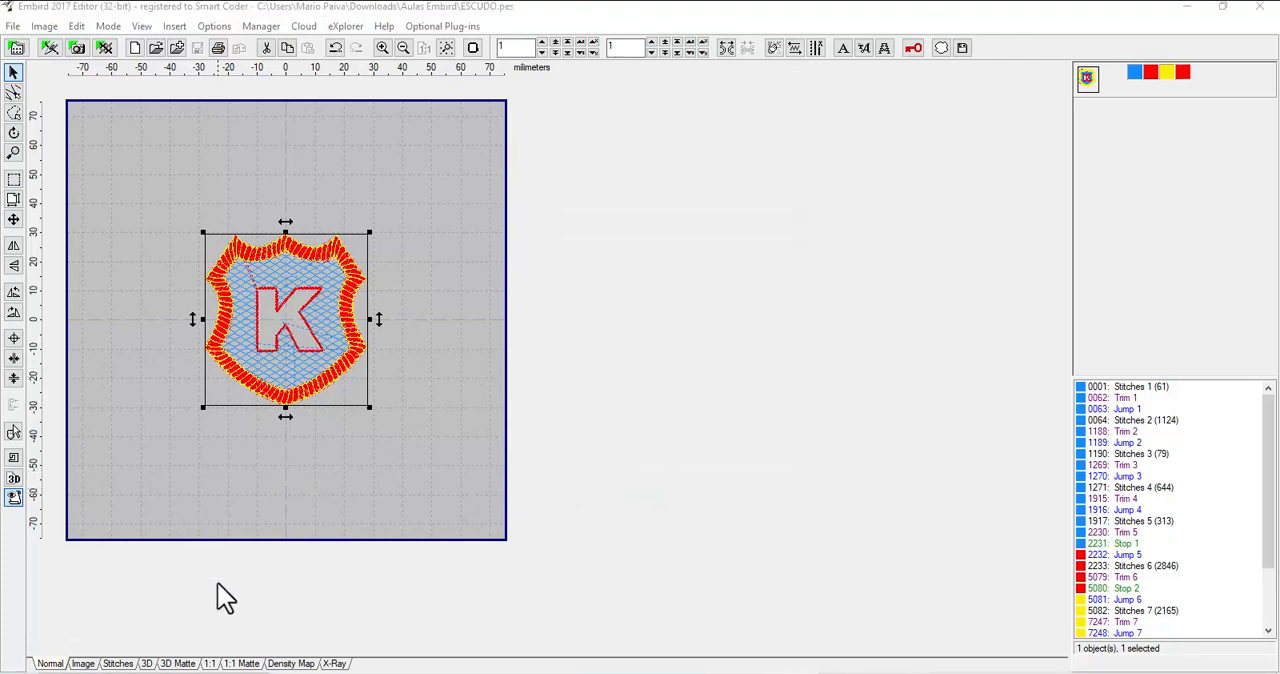
Examine the exported badge up close in the 3D Matte view with the design deselected
click(177, 663)
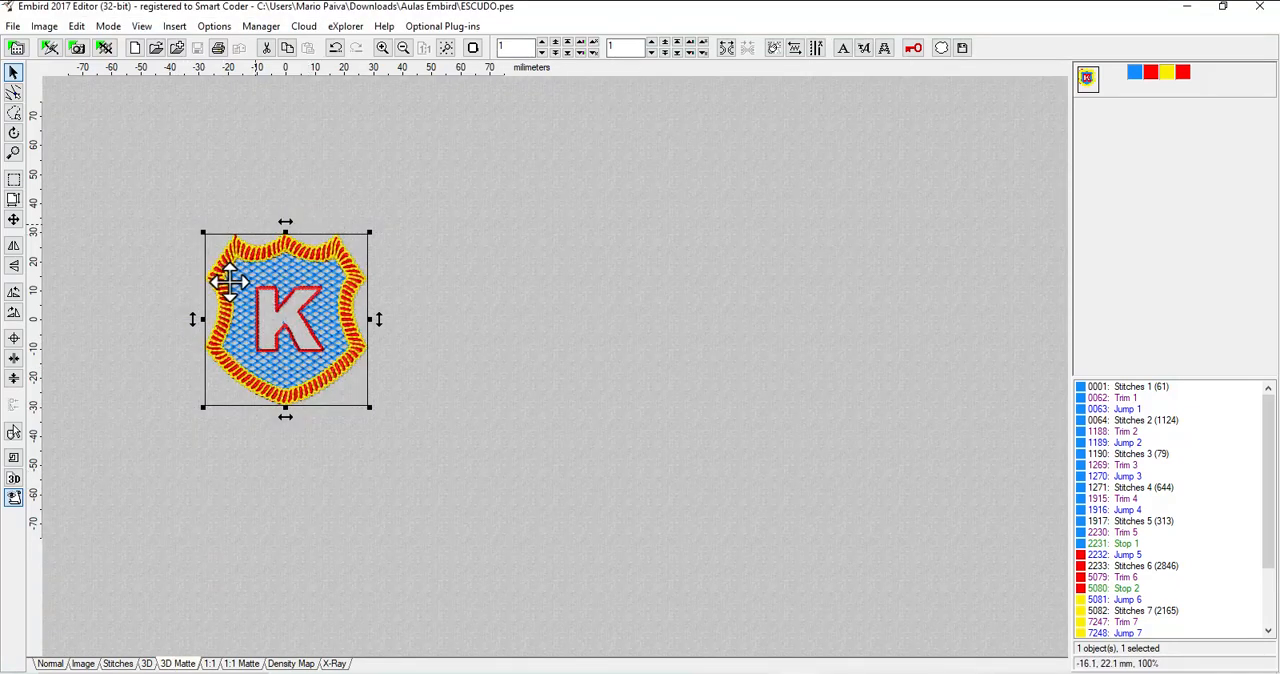
scroll(223, 280, up, 1)
scroll(368, 272, up, 1)
scroll(470, 270, up, 1)
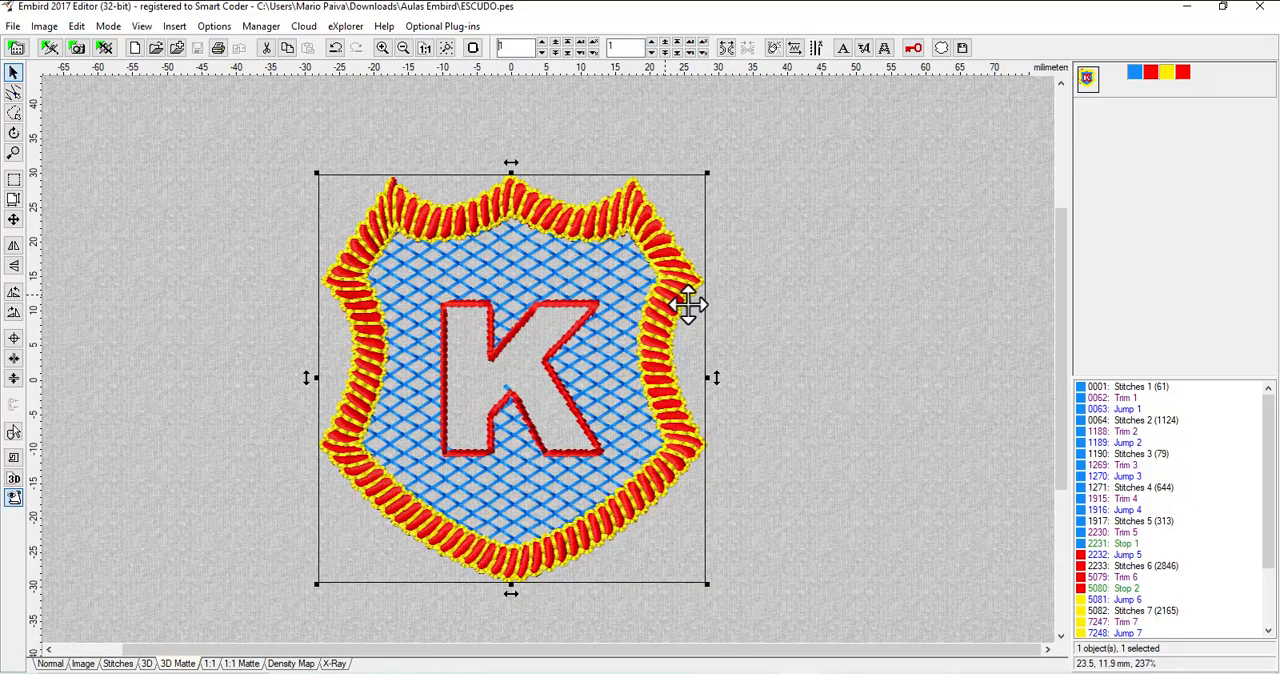
click(809, 303)
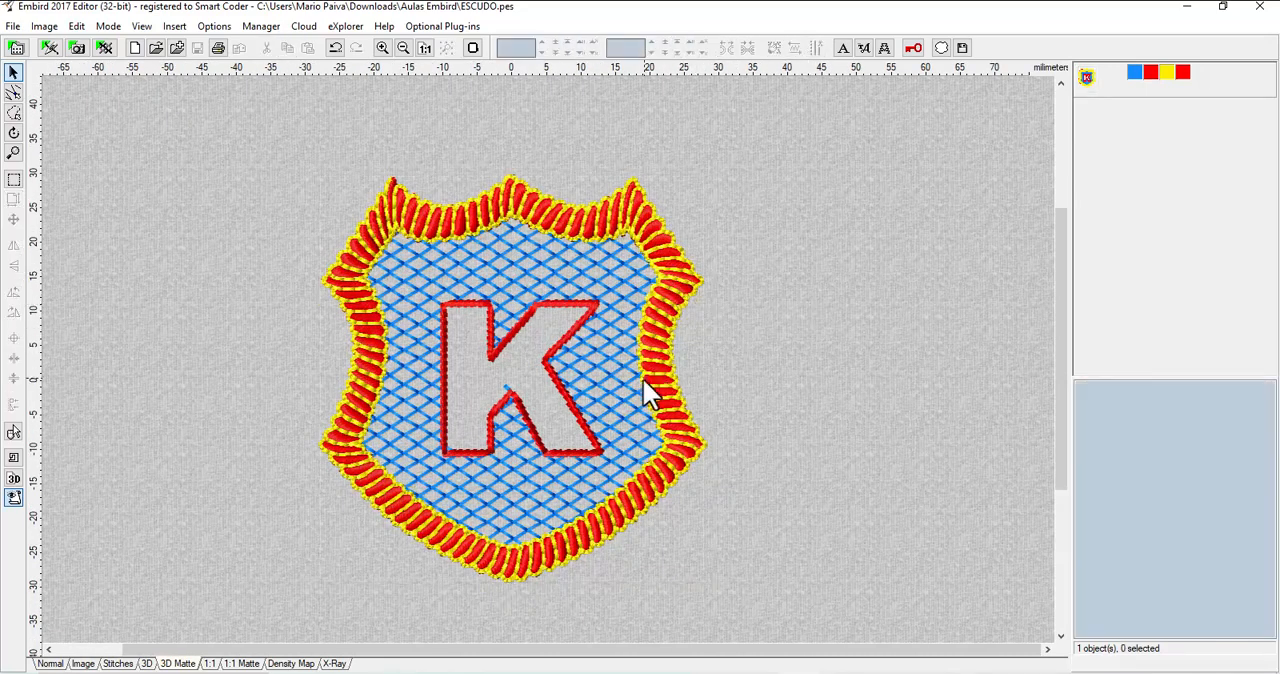